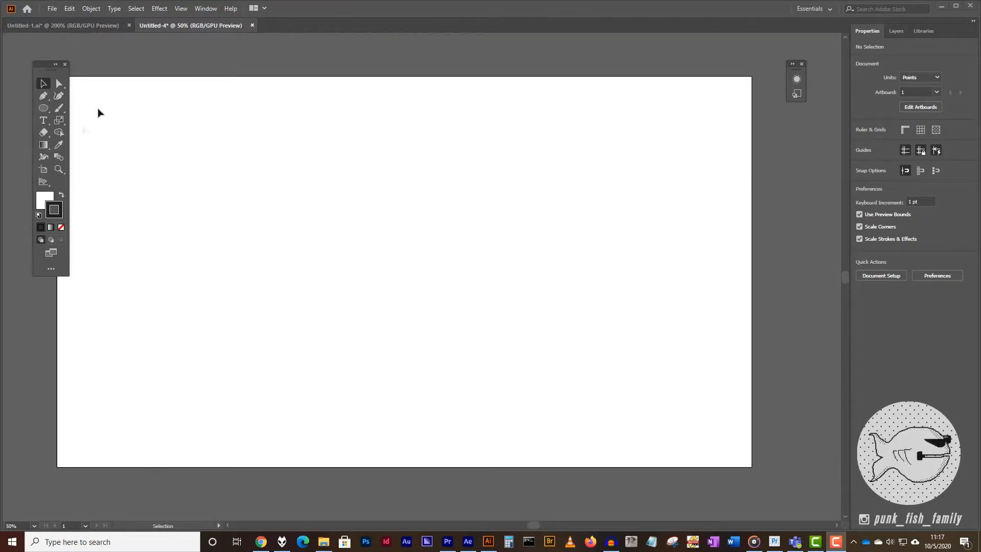
- Draw a circle about 717 pt in diameter near the middle of the artboard and deselect it
left_click(43, 109)
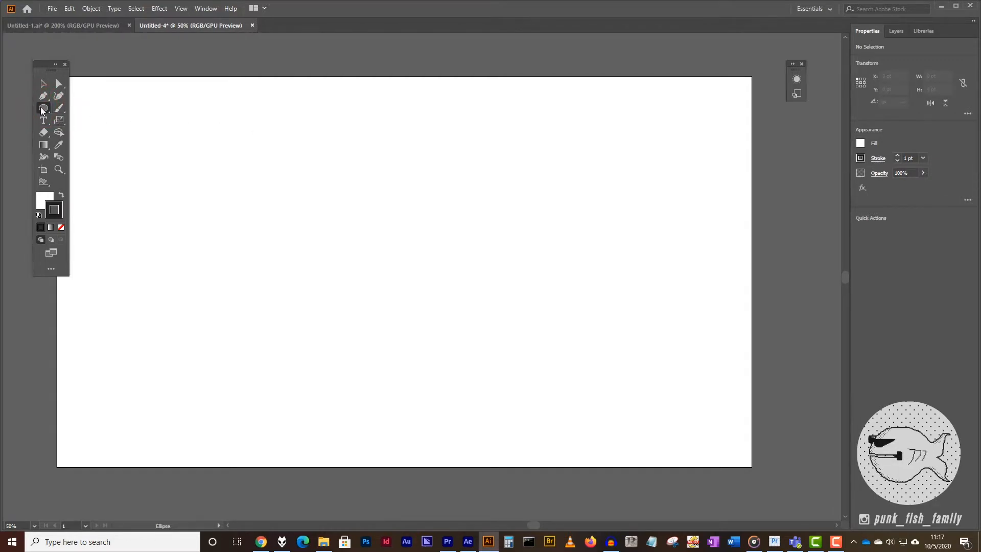
left_click_drag(285, 128, 541, 356)
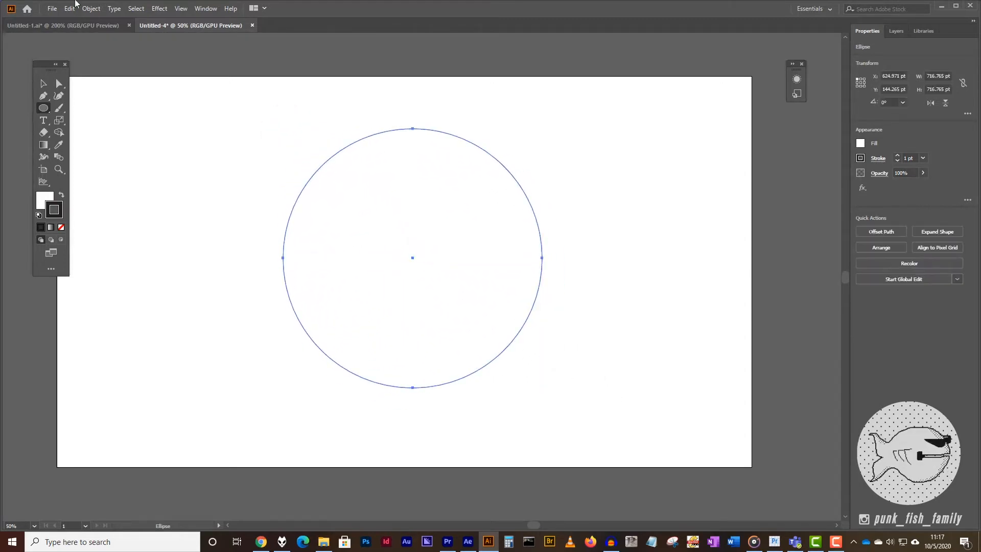
left_click(46, 86)
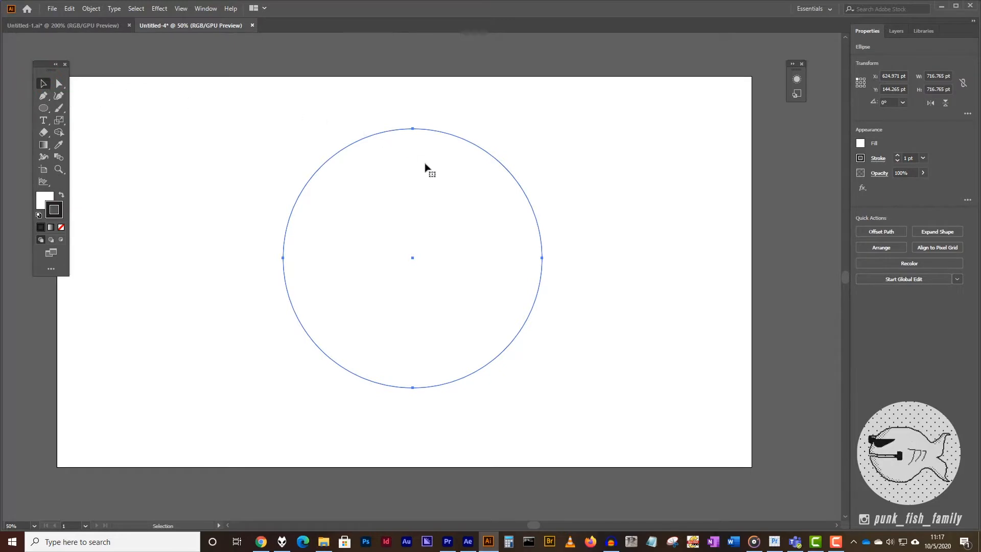
left_click(507, 193)
left_click(594, 162)
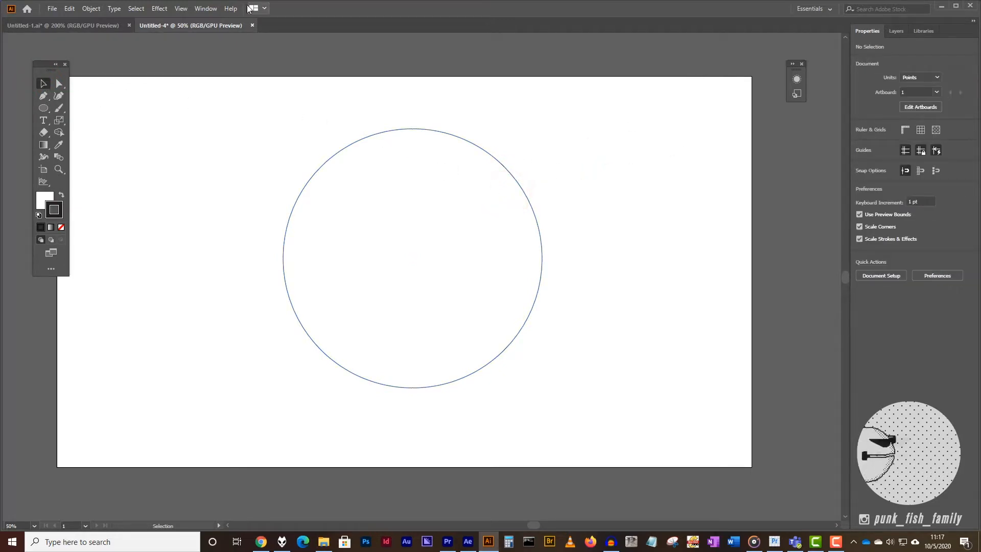
- Display the Appearance settings and place them beside the circle
left_click(202, 9)
left_click(271, 132)
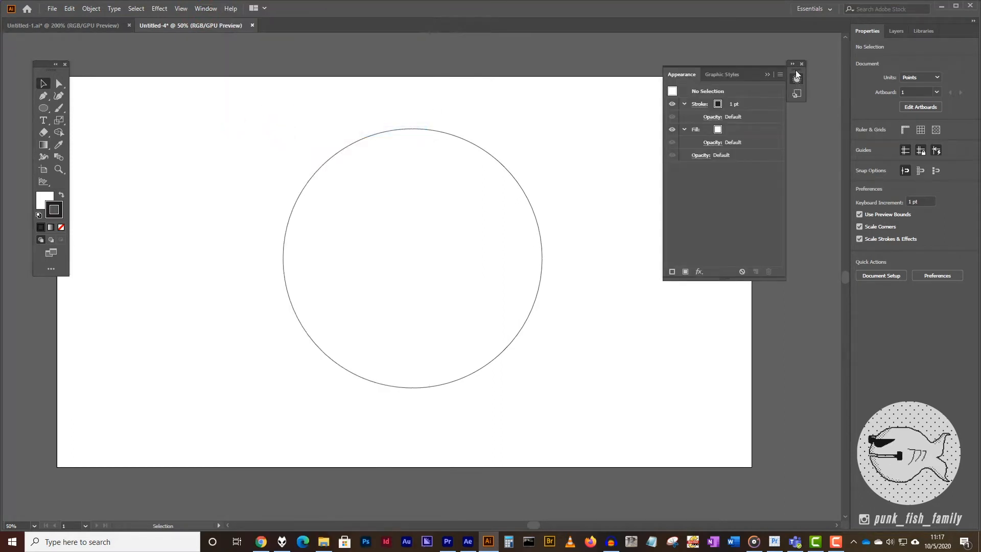
left_click_drag(795, 70, 704, 80)
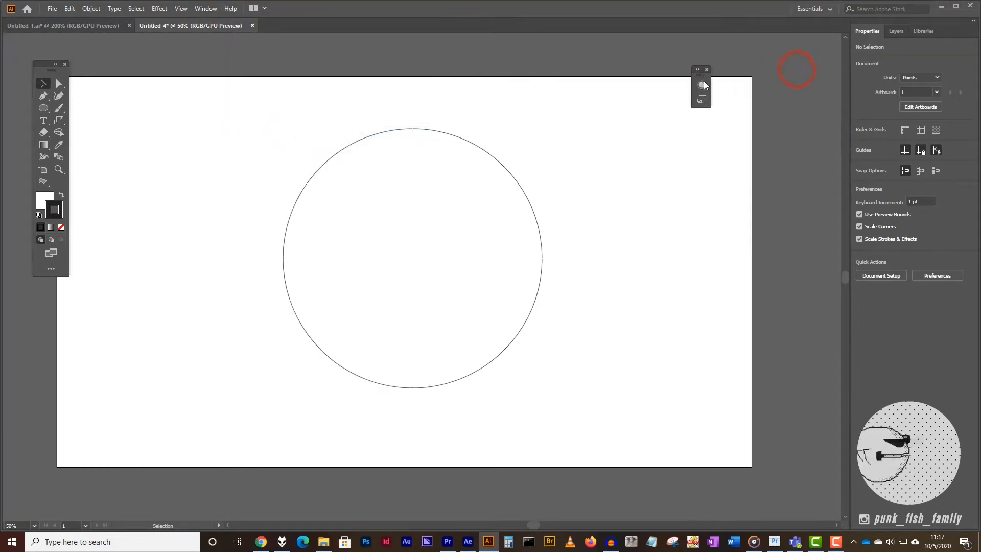
left_click(701, 84)
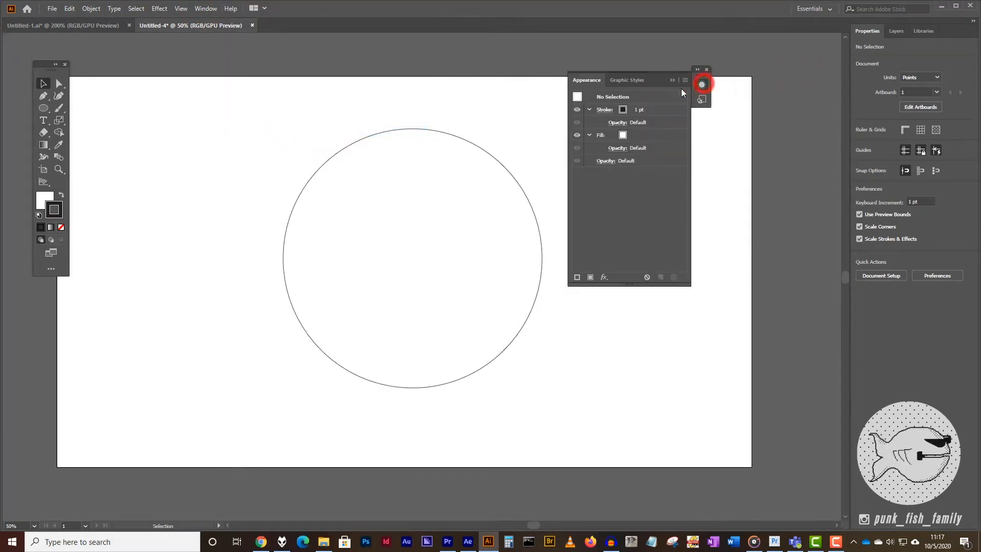
- Select the circle and set its fill to light green in its appearance attributes
left_click(442, 202)
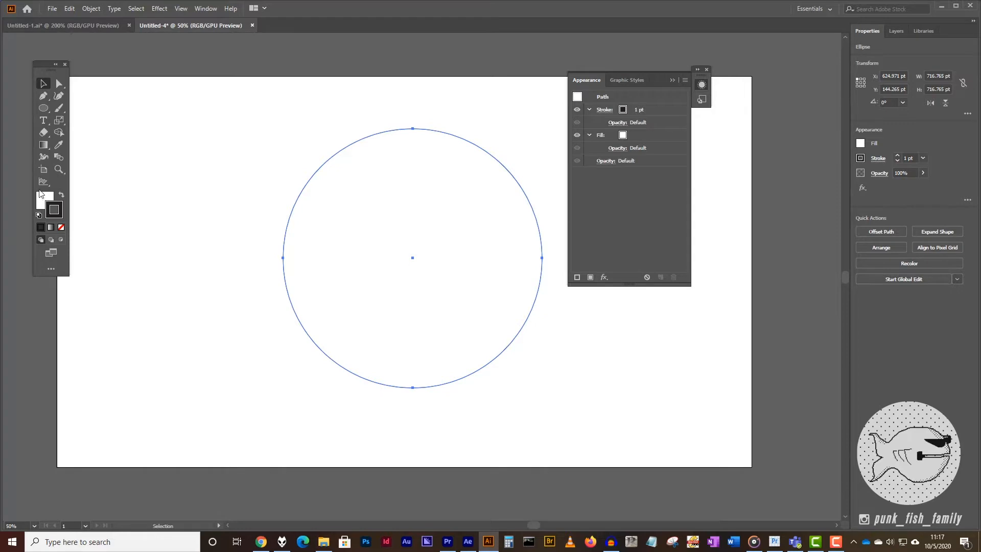
left_click(26, 200)
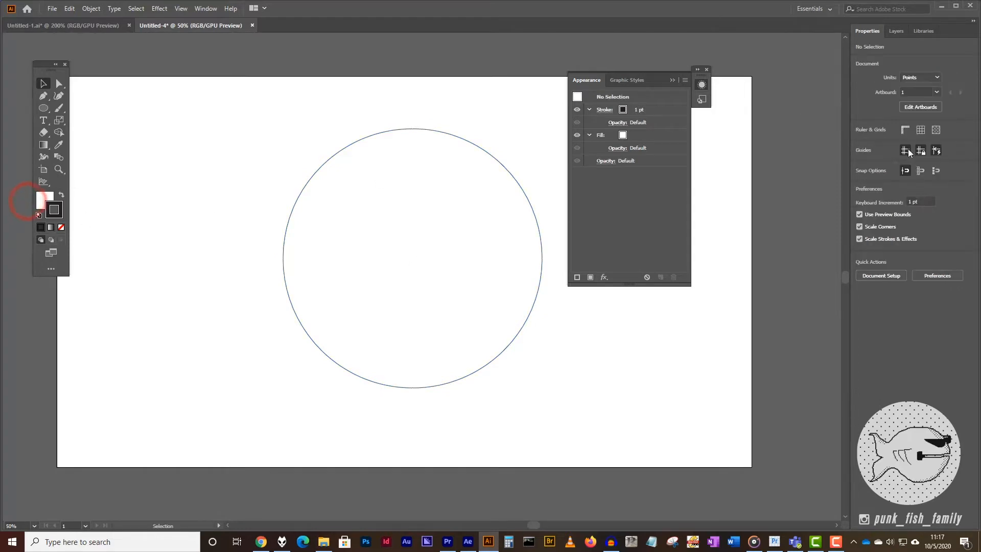
left_click(445, 229)
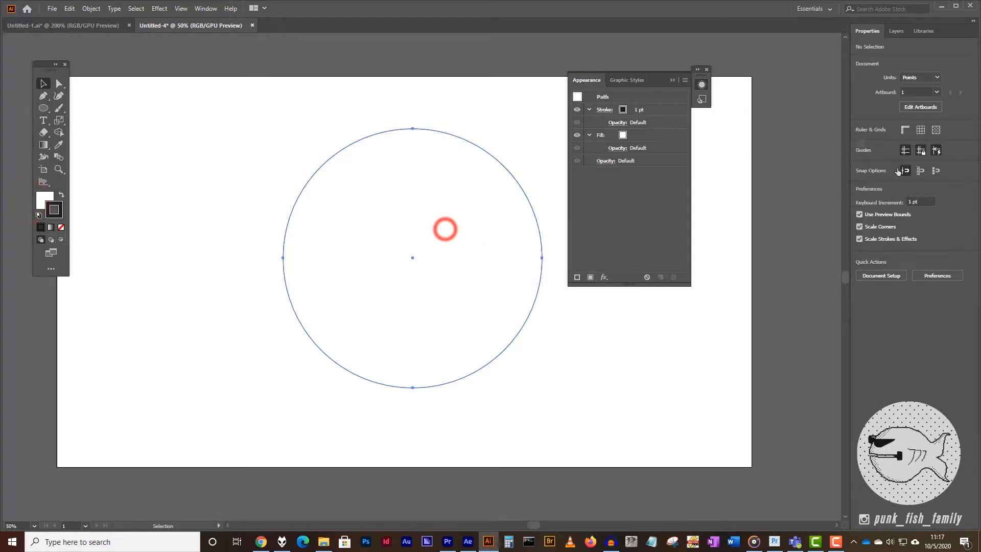
left_click(831, 148)
left_click(453, 315)
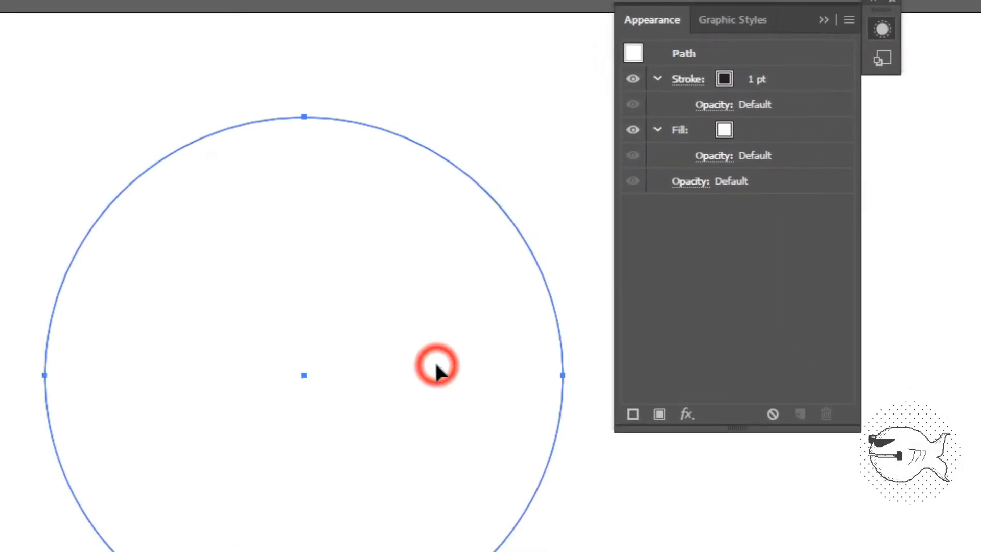
left_click(722, 130)
left_click(740, 131)
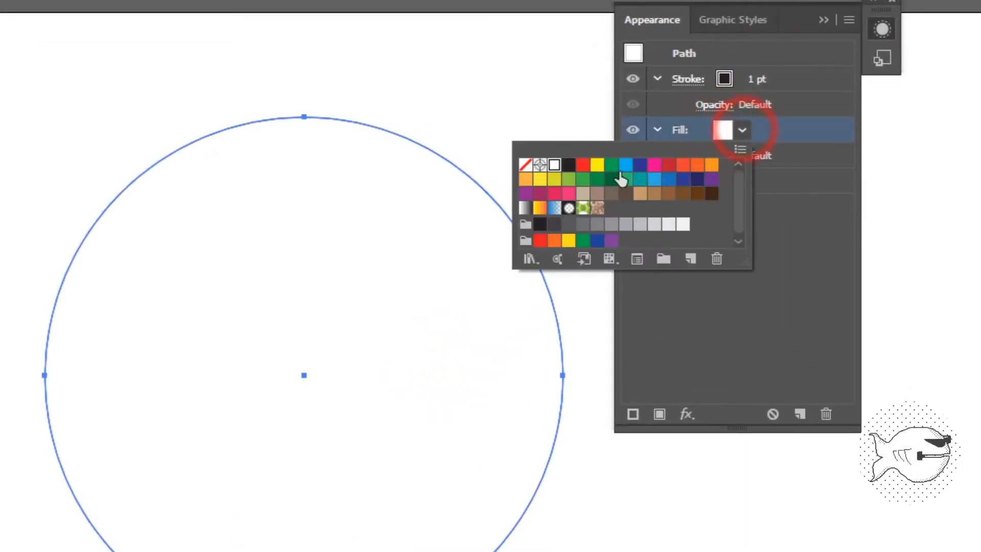
left_click(669, 165)
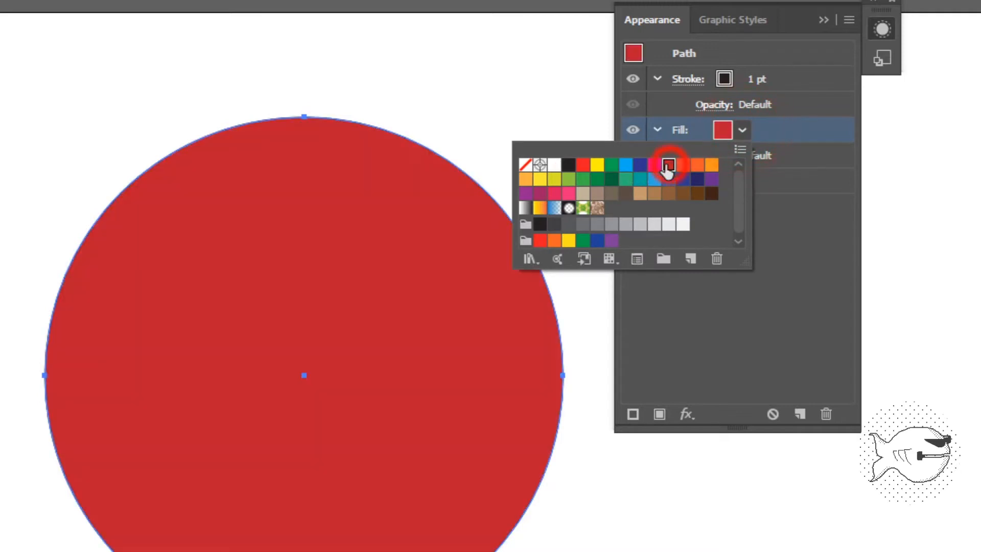
left_click(597, 165)
left_click(568, 179)
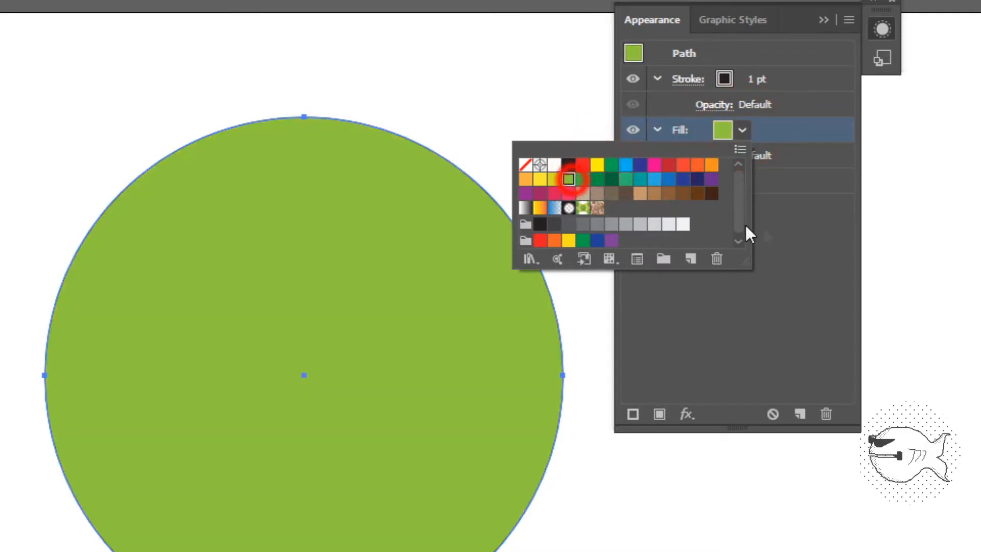
left_click(807, 260)
- Give the circle a pink stroke with a weight of 12 pt
left_click(678, 80)
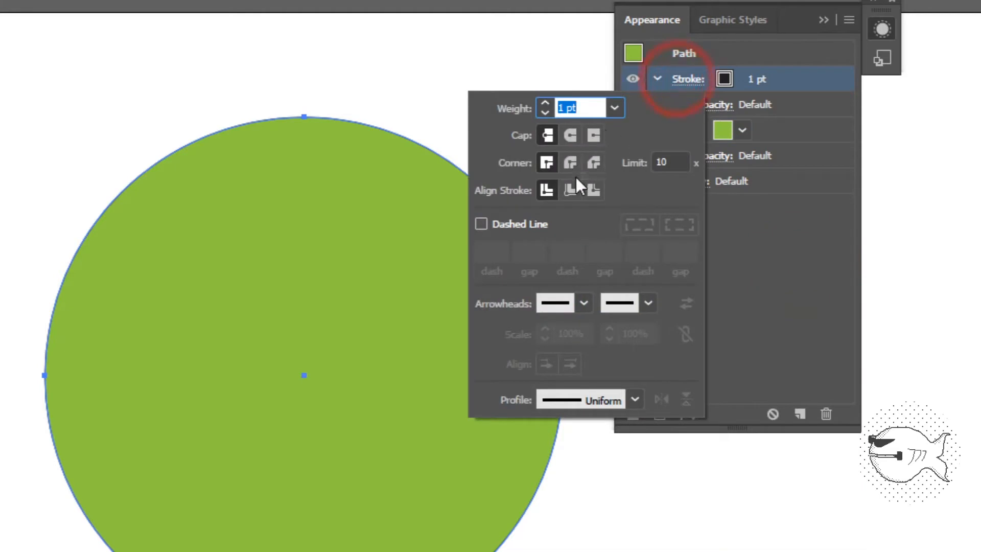
left_click(777, 257)
left_click(723, 77)
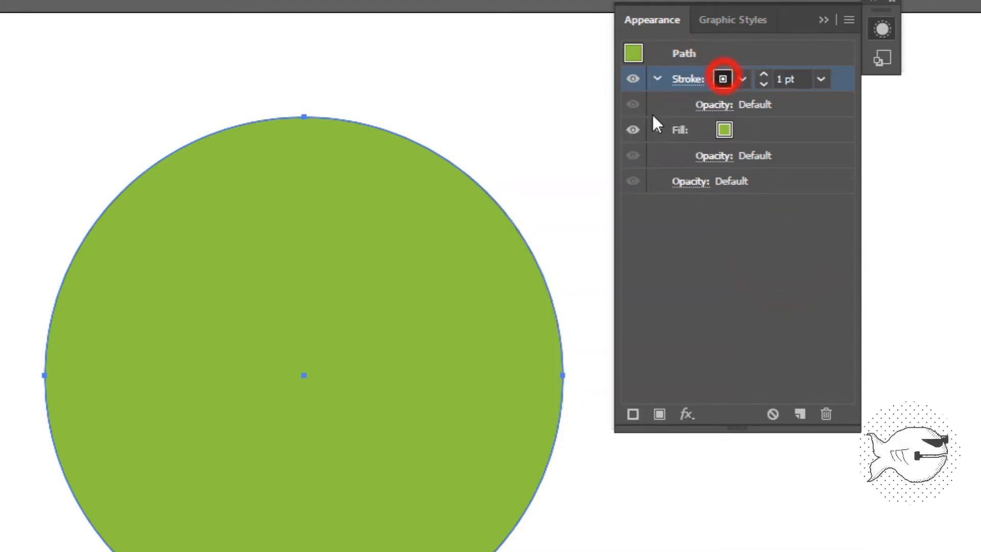
left_click(742, 79)
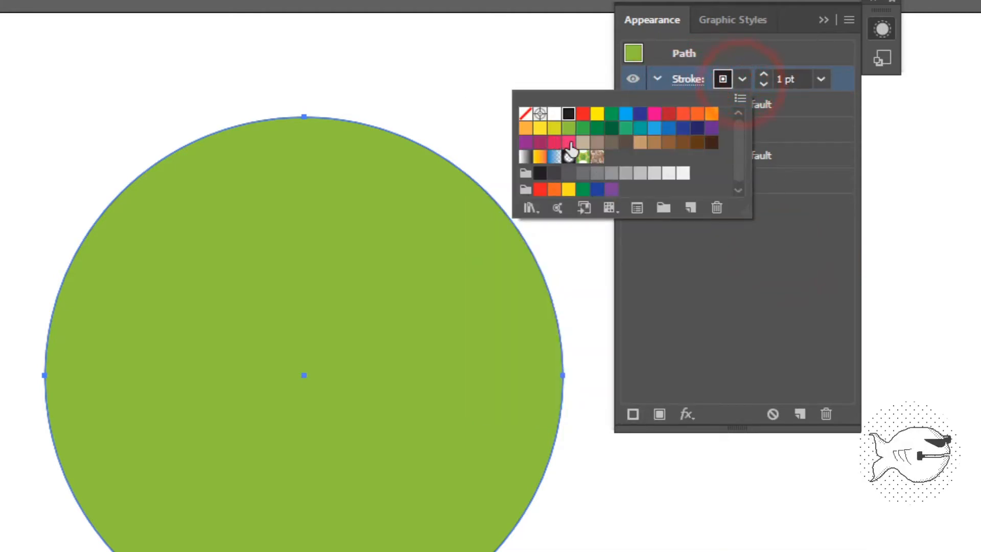
left_click(569, 142)
left_click(772, 257)
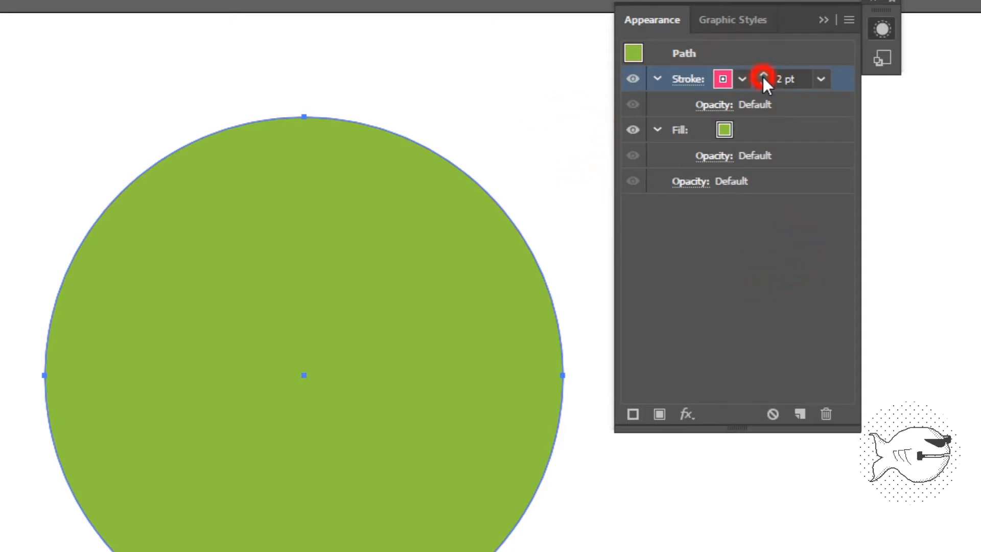
left_click(821, 79)
left_click(846, 388)
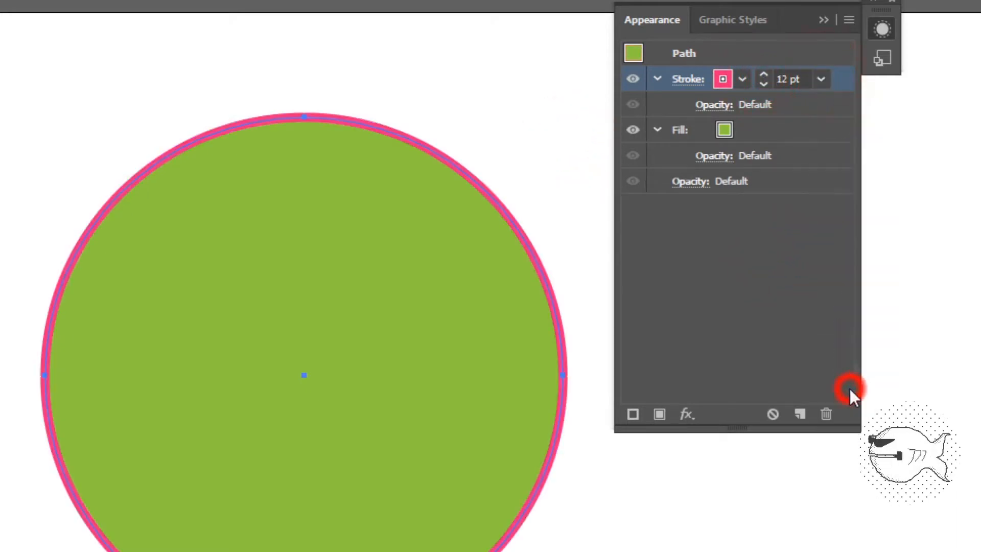
- Turn the pink stroke into a dotted line using round caps, a 0 pt dash and a 24 pt gap
left_click(685, 80)
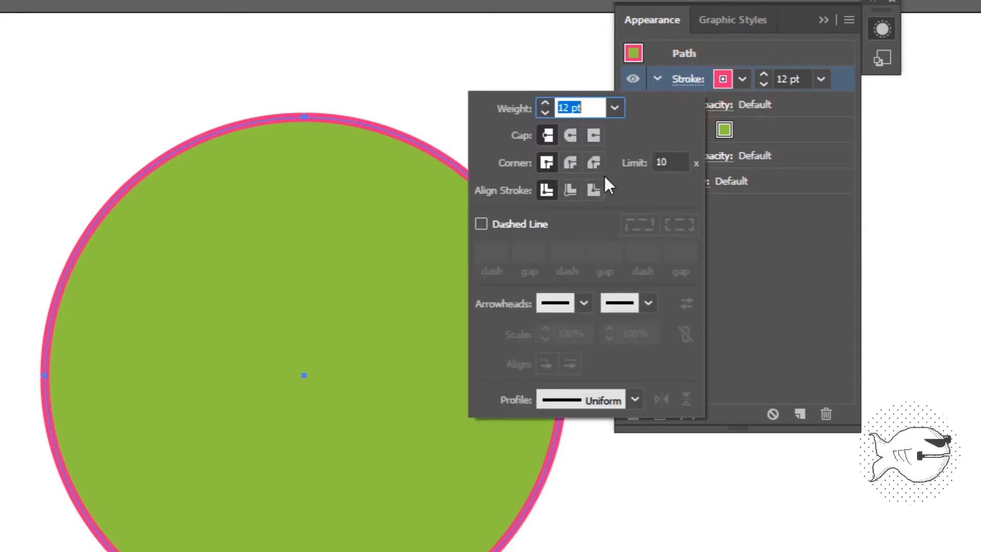
left_click(482, 224)
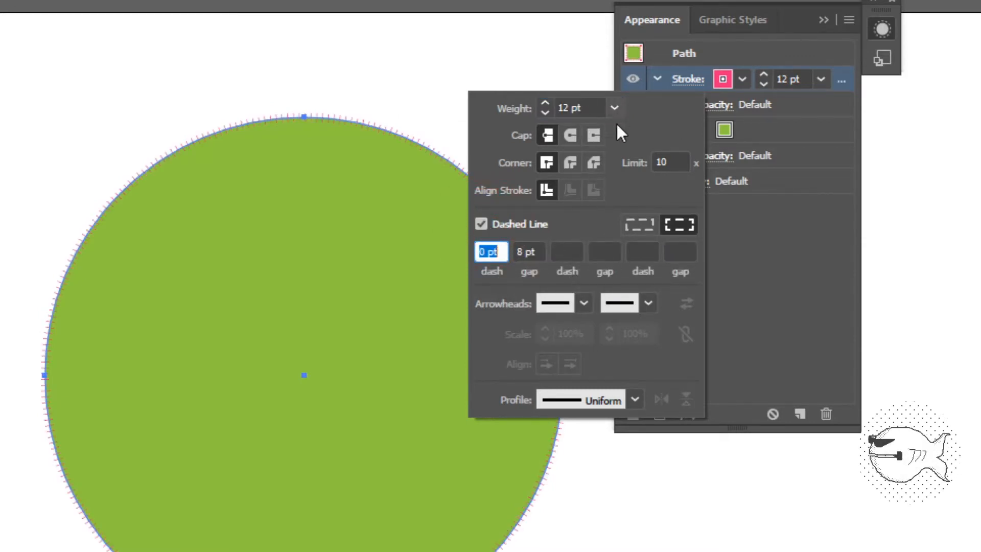
left_click(571, 136)
left_click(530, 252)
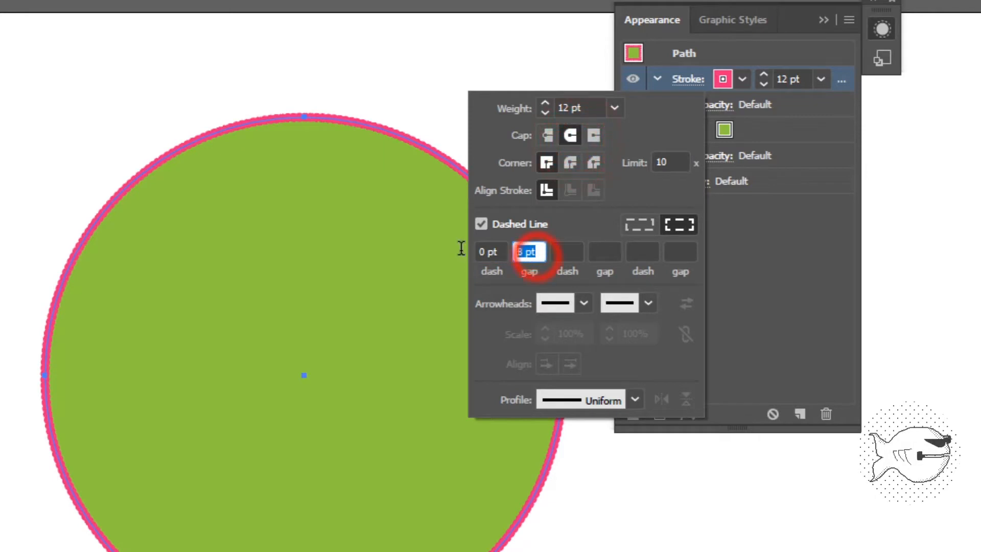
type("24")
key("Tab")
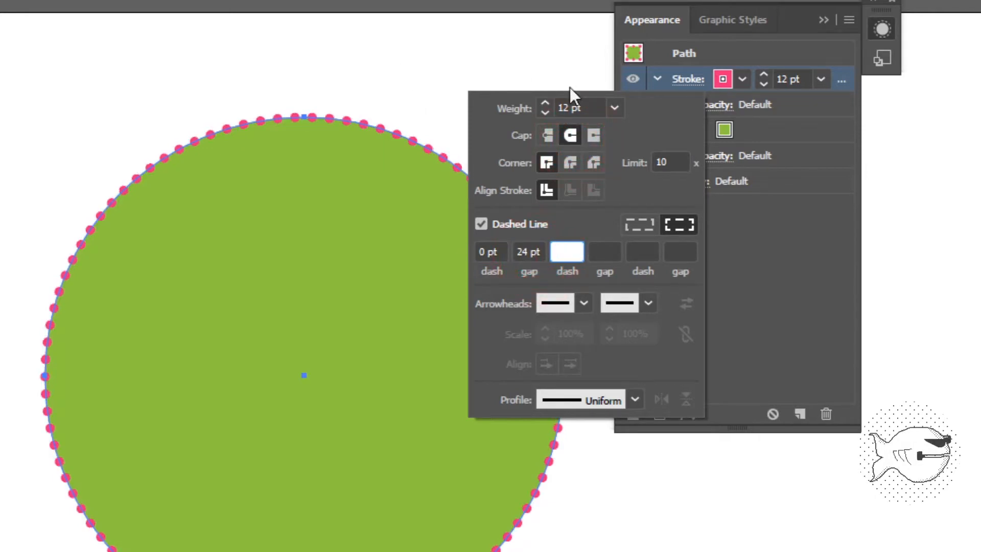
left_click(785, 366)
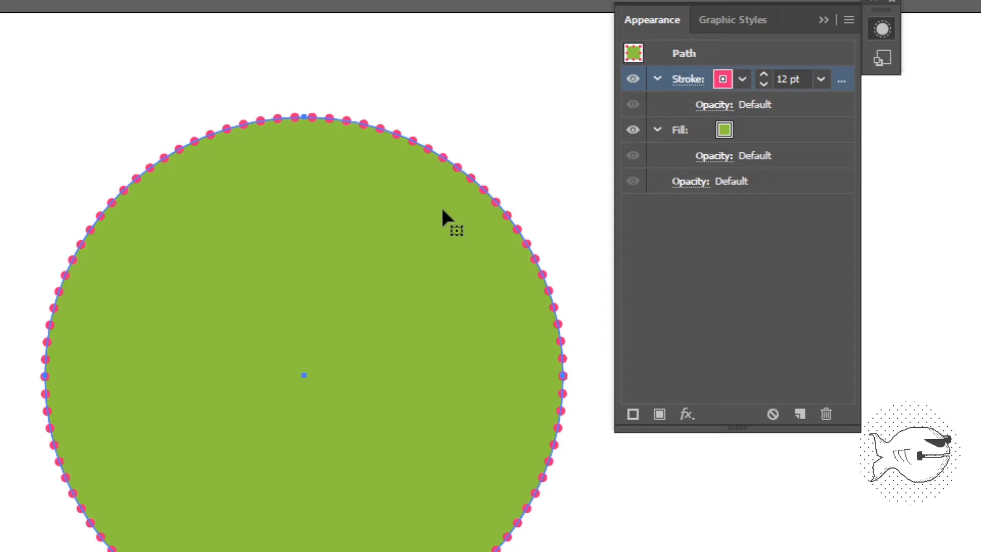
left_click(434, 229)
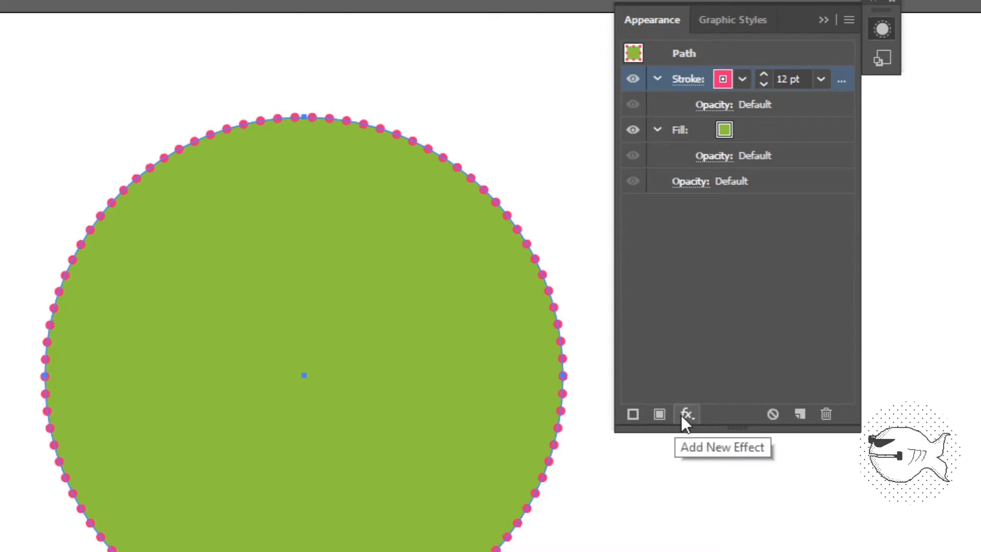
- Add a second stroke to the circle and make the lower one a solid yellow line without dashes
left_click(632, 414)
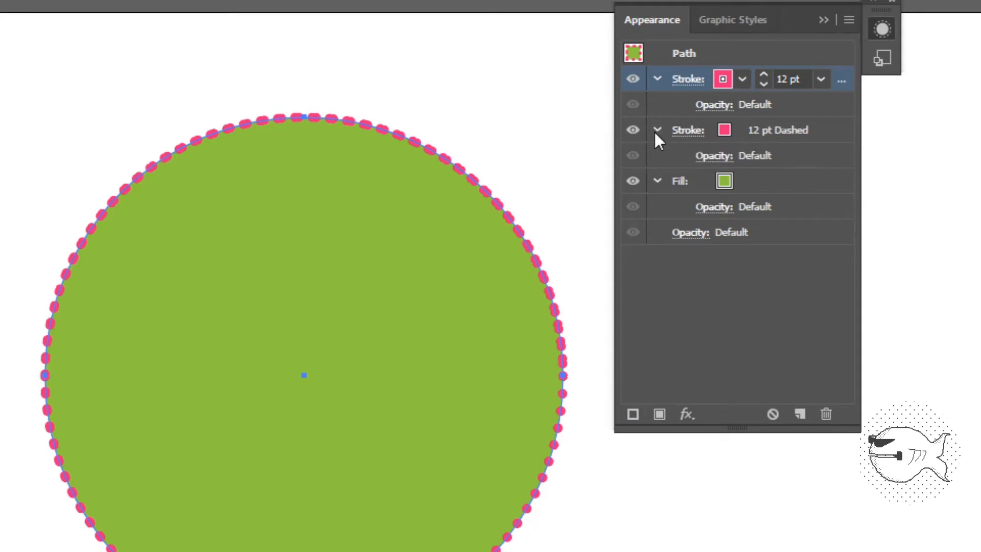
left_click(693, 133)
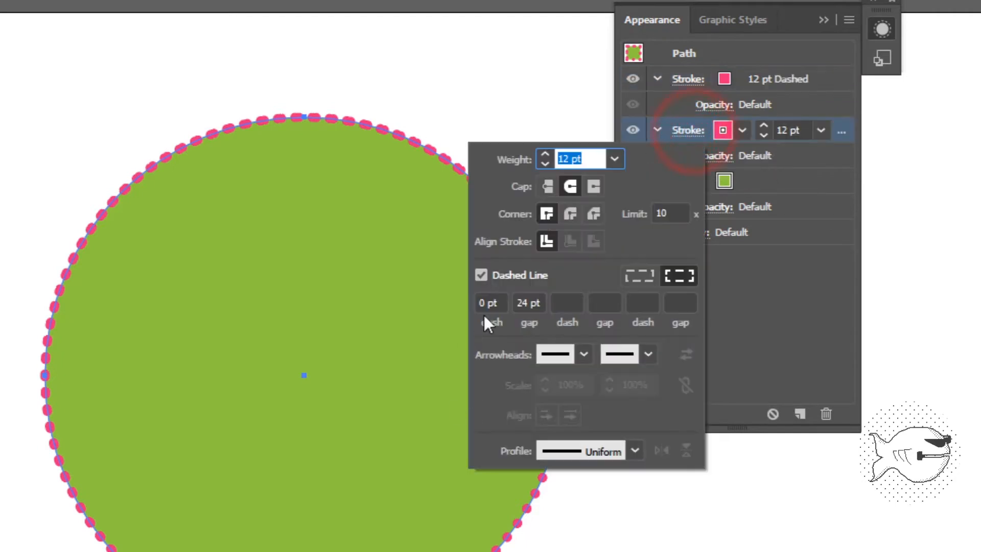
left_click(482, 275)
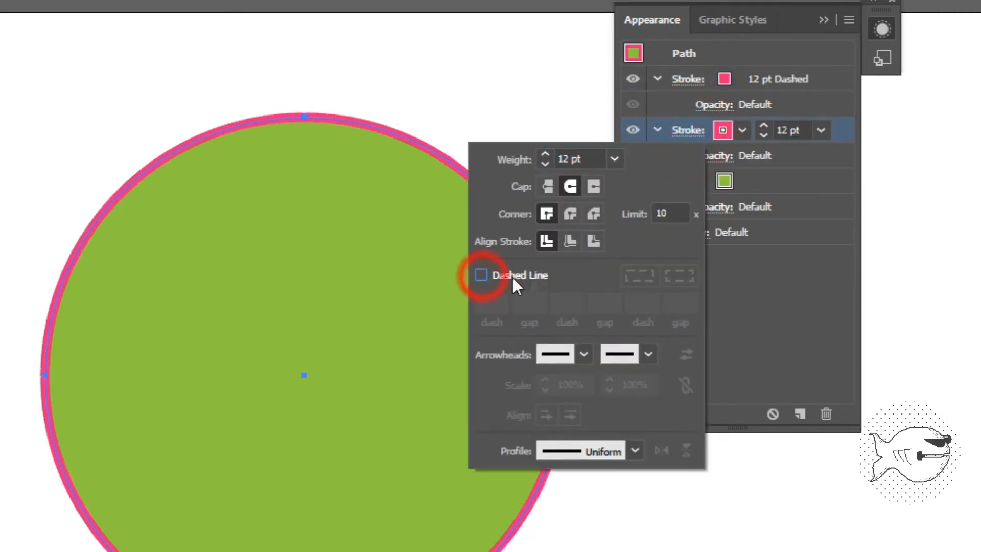
left_click(768, 305)
left_click(742, 130)
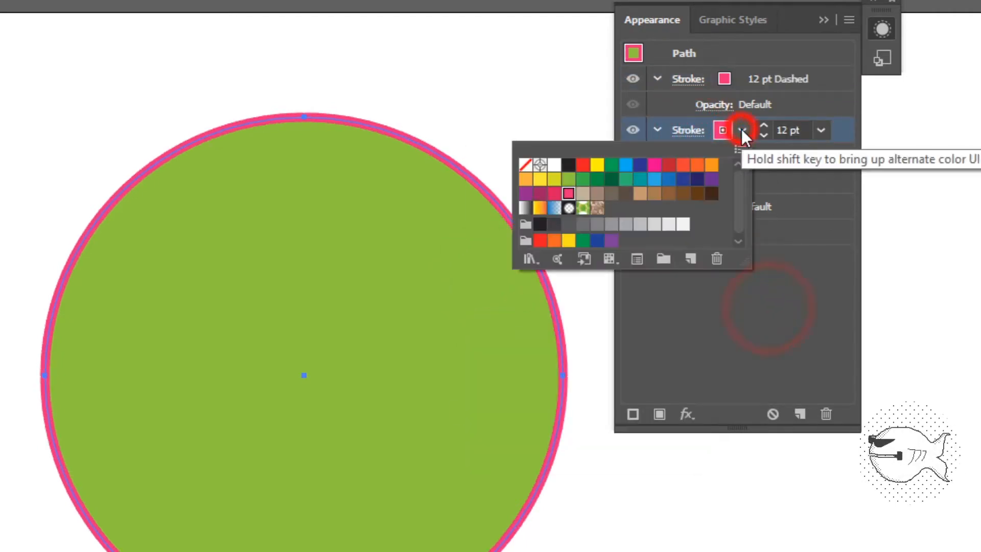
left_click(597, 165)
left_click(811, 338)
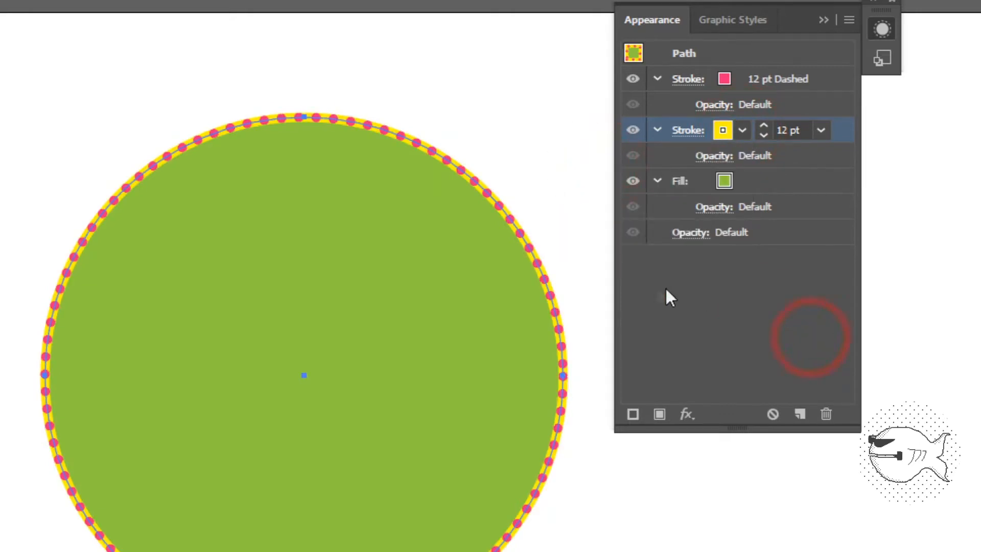
left_click(550, 194)
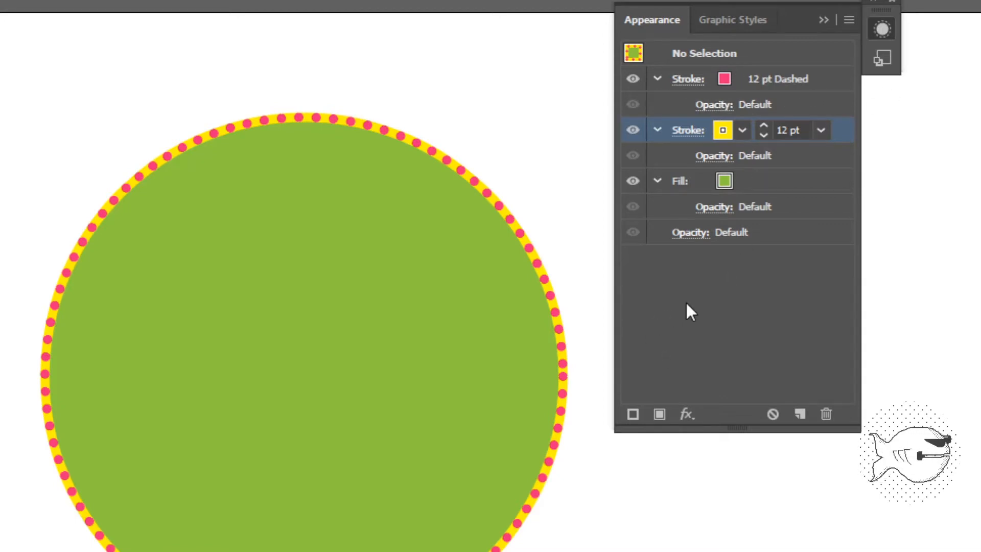
- Add another yellow stroke to the circle and set the lowest stroke's weight to 18 pt
left_click(409, 341)
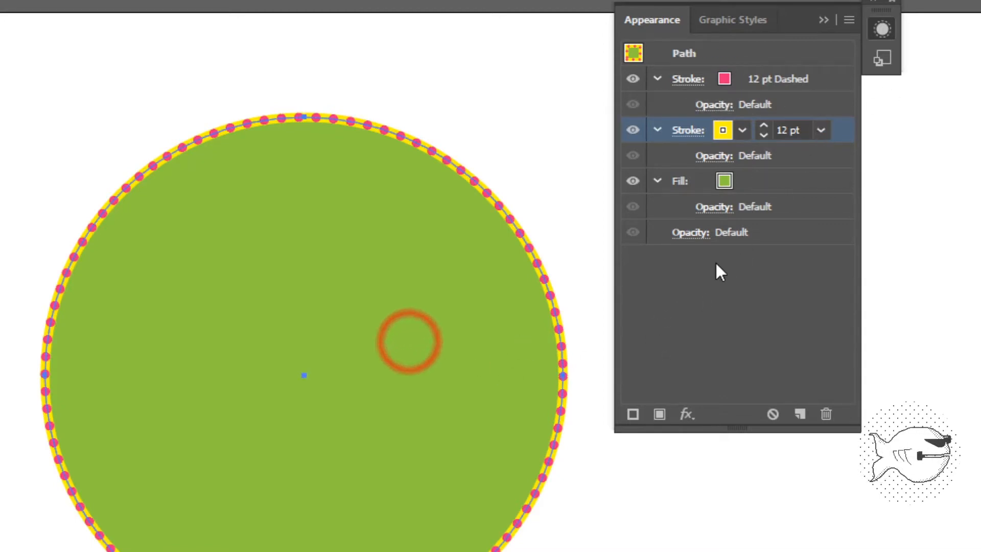
left_click(633, 413)
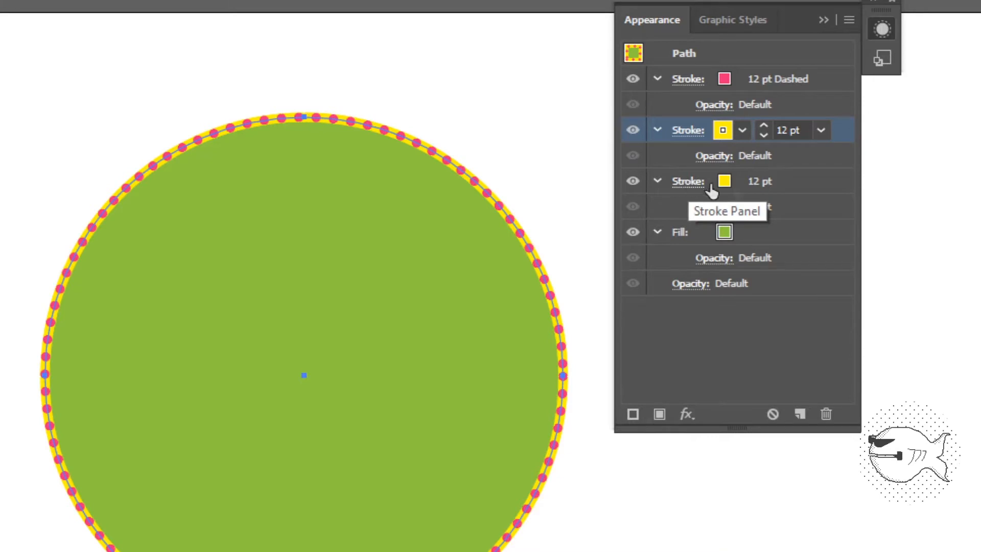
left_click(758, 186)
left_click(820, 182)
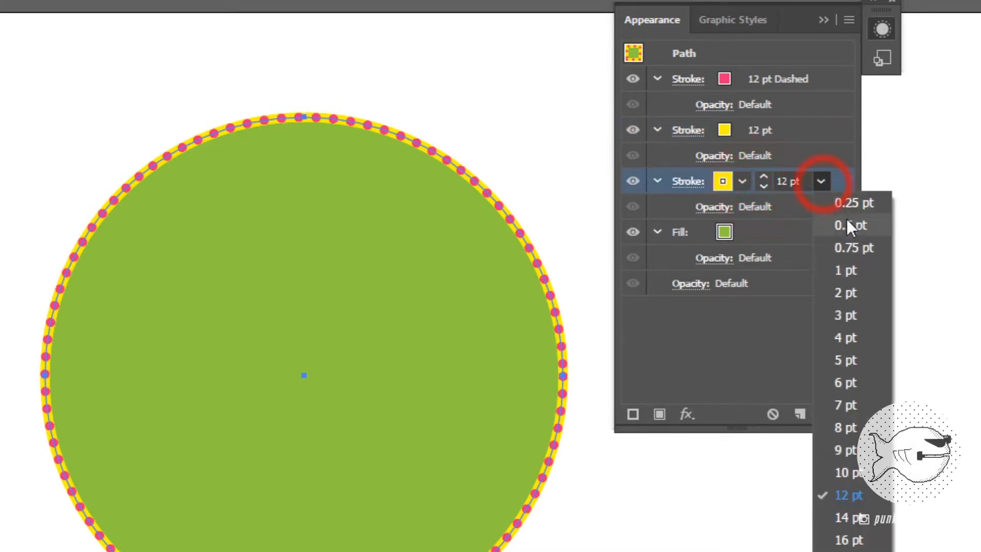
left_click(851, 551)
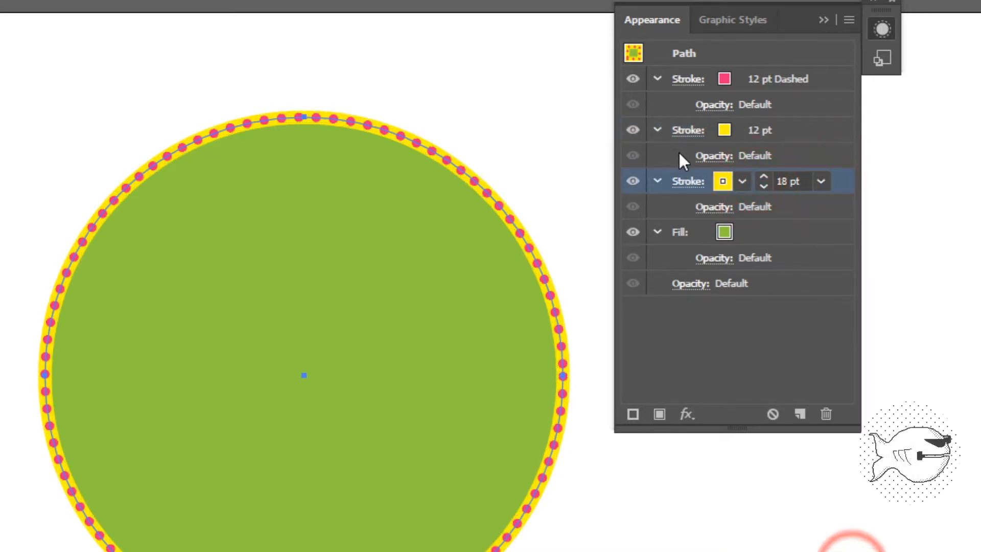
- Color the lowest, 18 pt stroke pink, and check the circle deselected before reselecting it
left_click(743, 183)
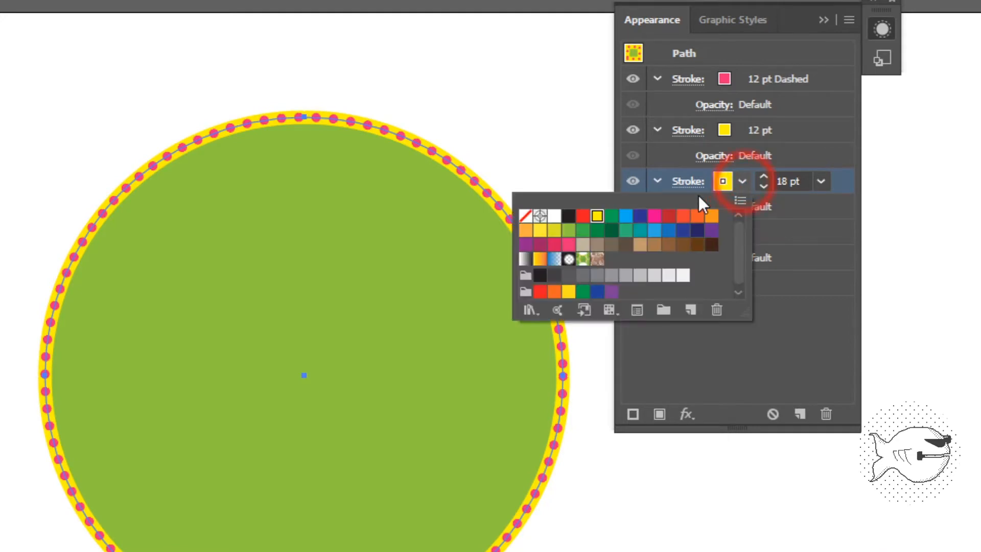
left_click(568, 244)
left_click(819, 345)
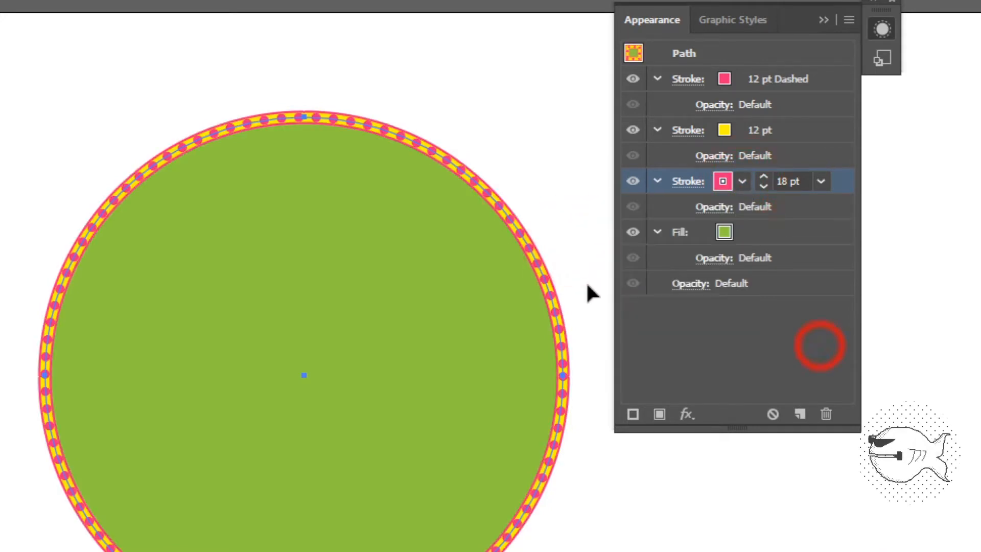
left_click(574, 270)
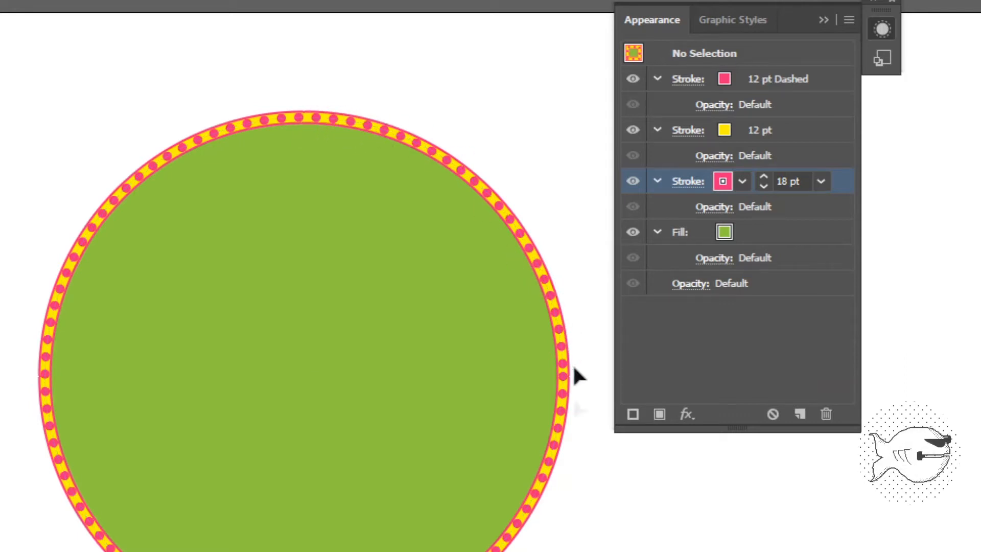
left_click(423, 297)
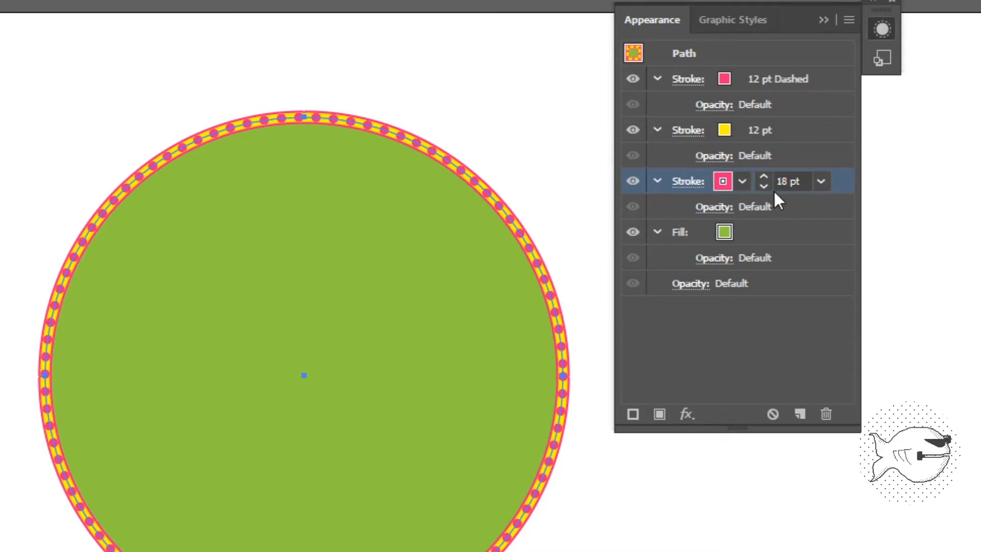
left_click(835, 77)
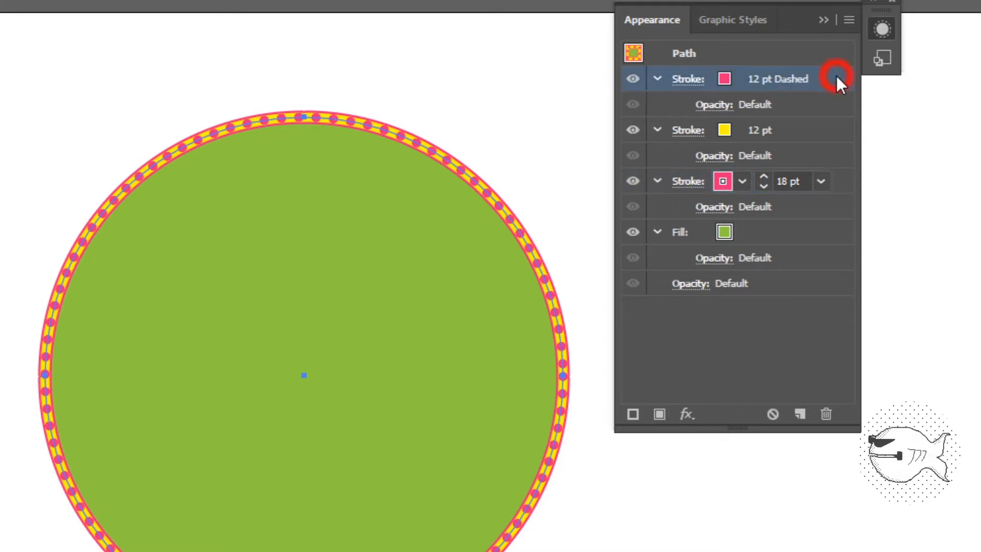
left_click(835, 129)
left_click(833, 181)
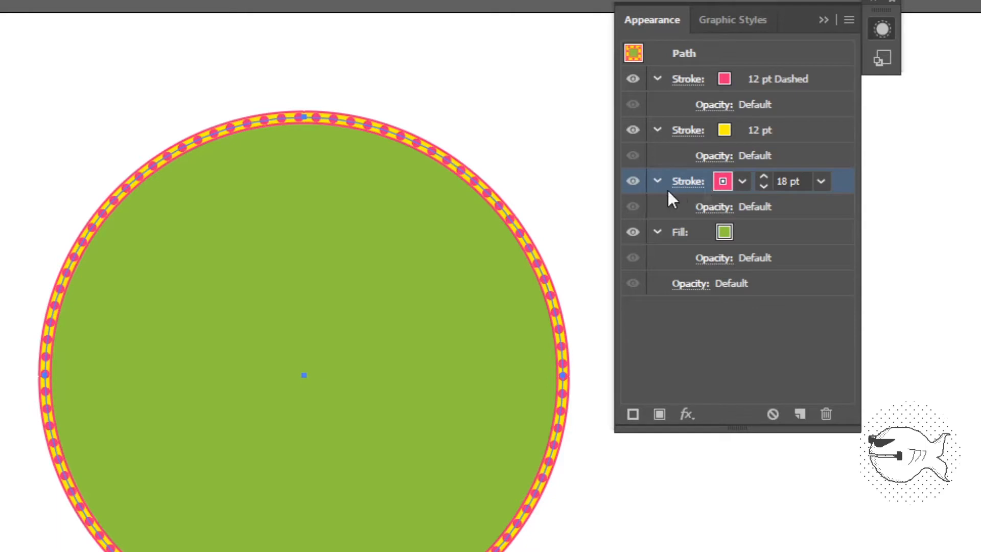
- Add another stroke on top of the dotted pink one and color it yellow
left_click(831, 74)
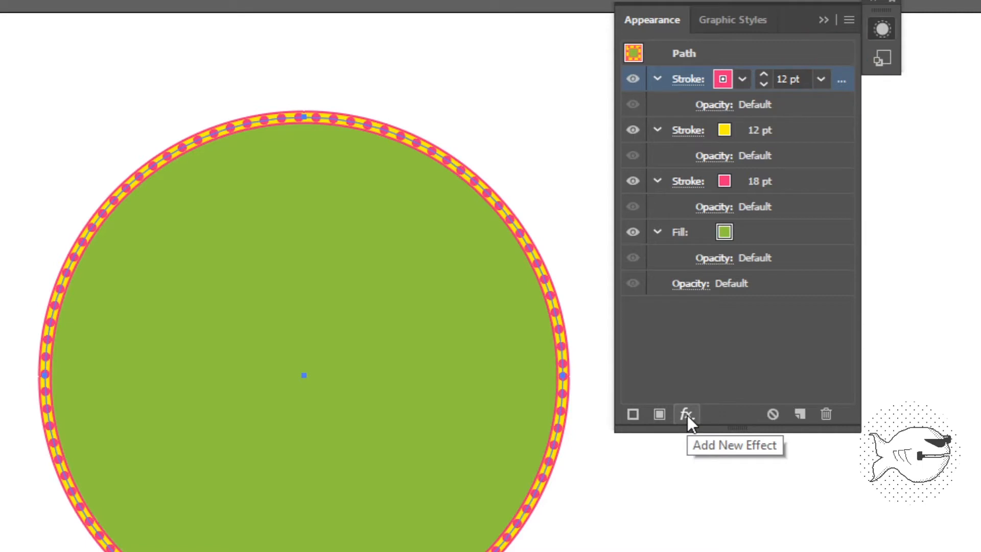
left_click(633, 415)
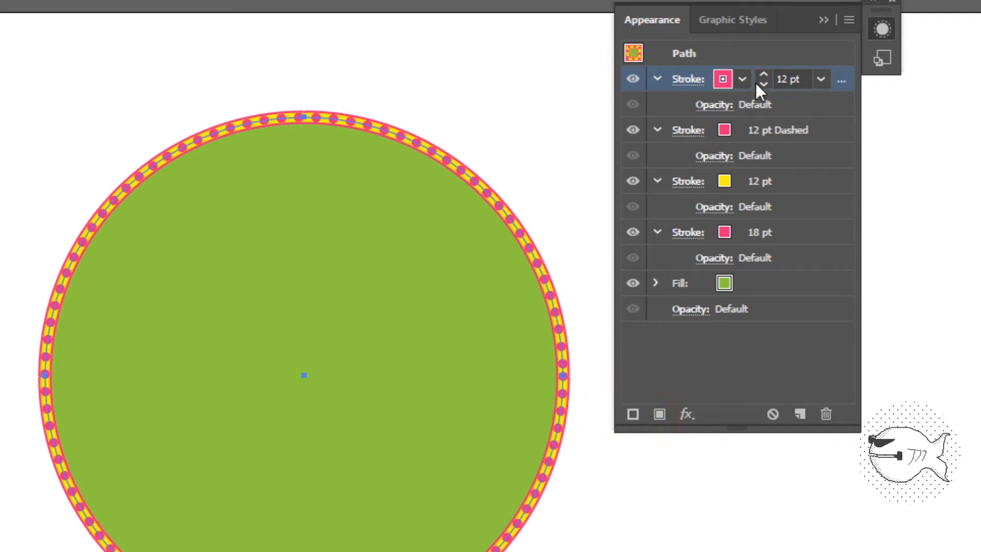
left_click(741, 80)
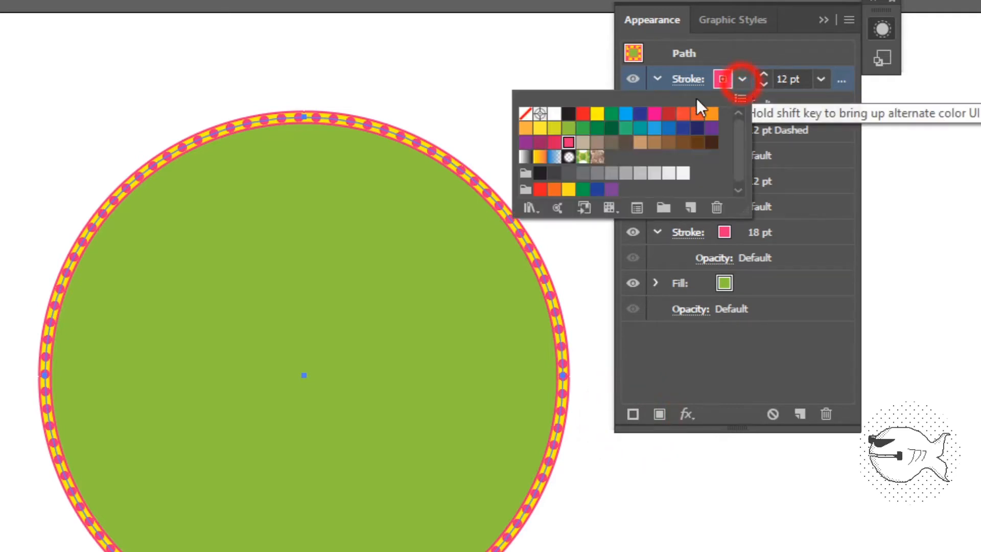
left_click(600, 117)
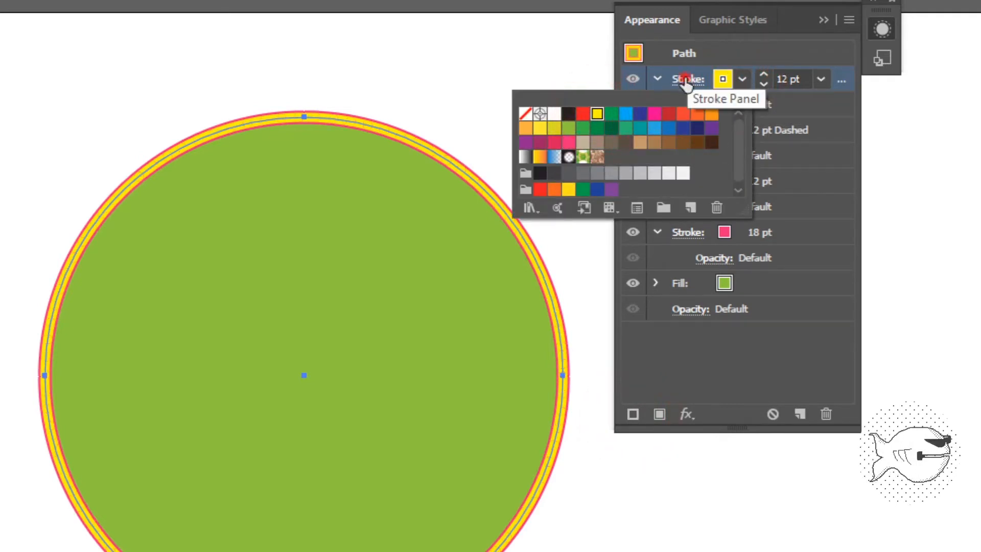
- Turn off the dashed line for the topmost yellow stroke and set its weight to 2 pt
left_click(686, 82)
left_click(687, 82)
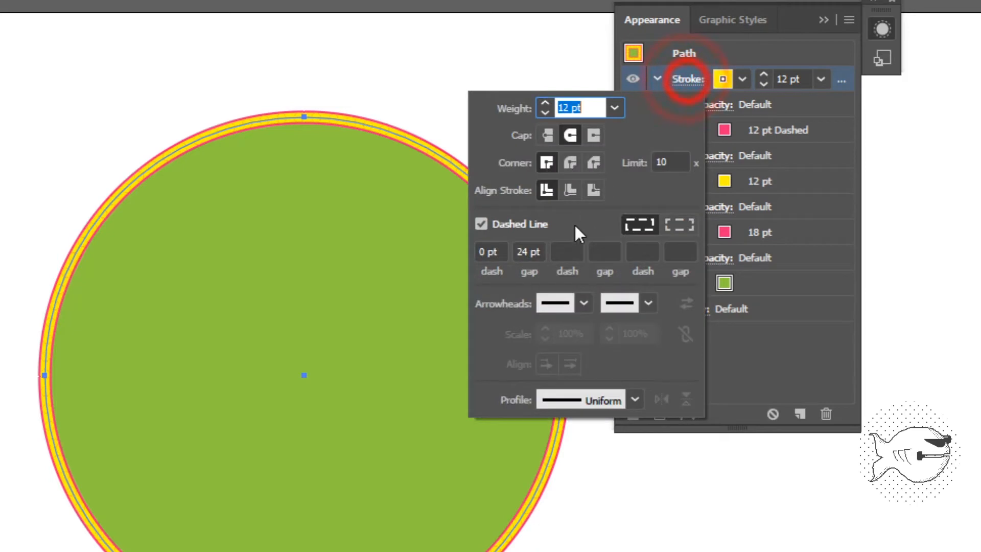
left_click(481, 225)
triple_click(584, 108)
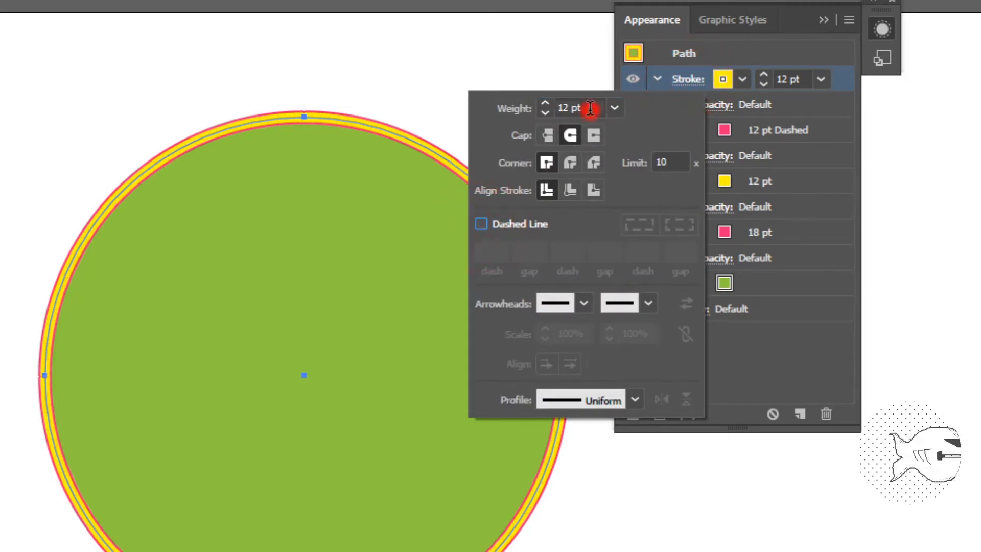
type("2")
key("Return")
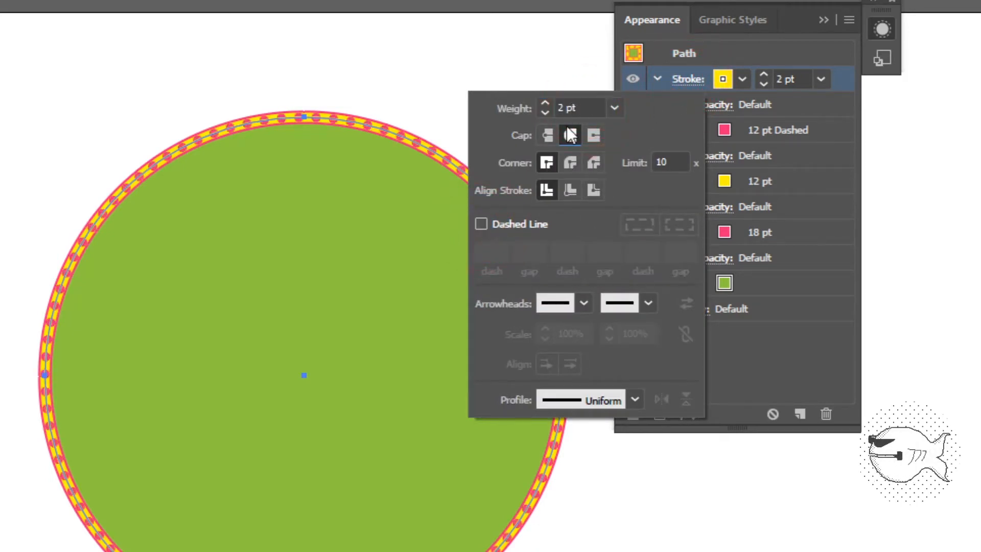
- Try a 4 pt weight on the topmost yellow stroke, settle on 3 pt, and deselect the circle
left_click(542, 102)
left_click(542, 103)
left_click(521, 61)
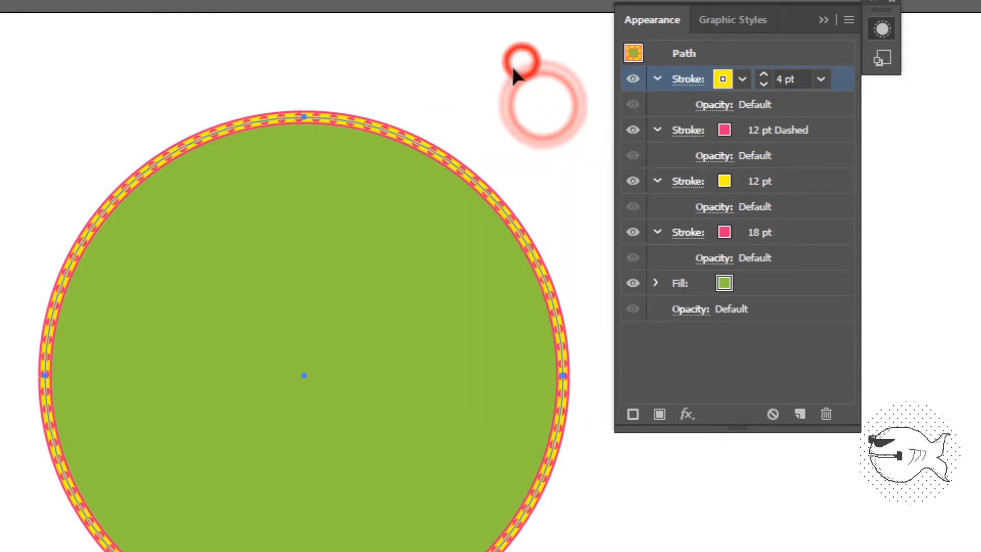
left_click(466, 106)
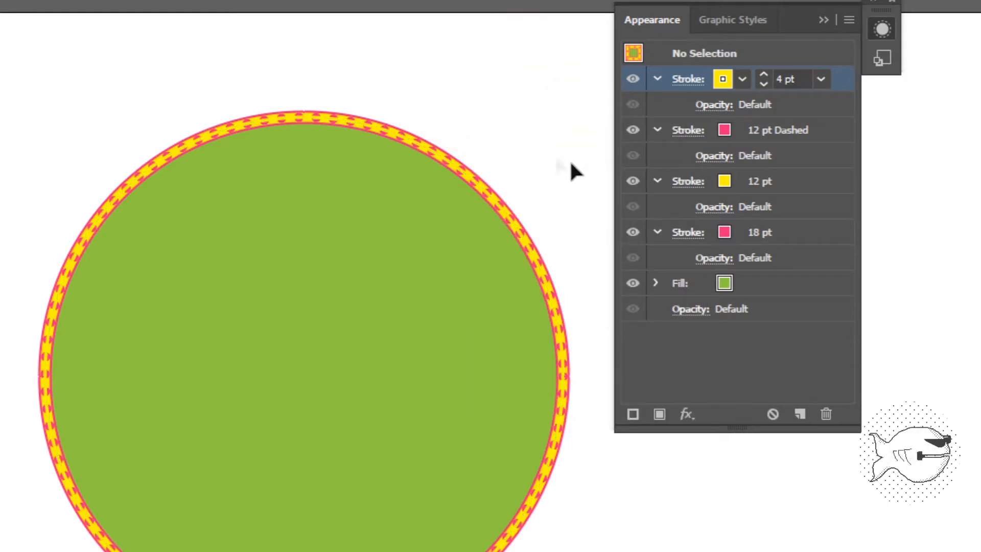
left_click(366, 123)
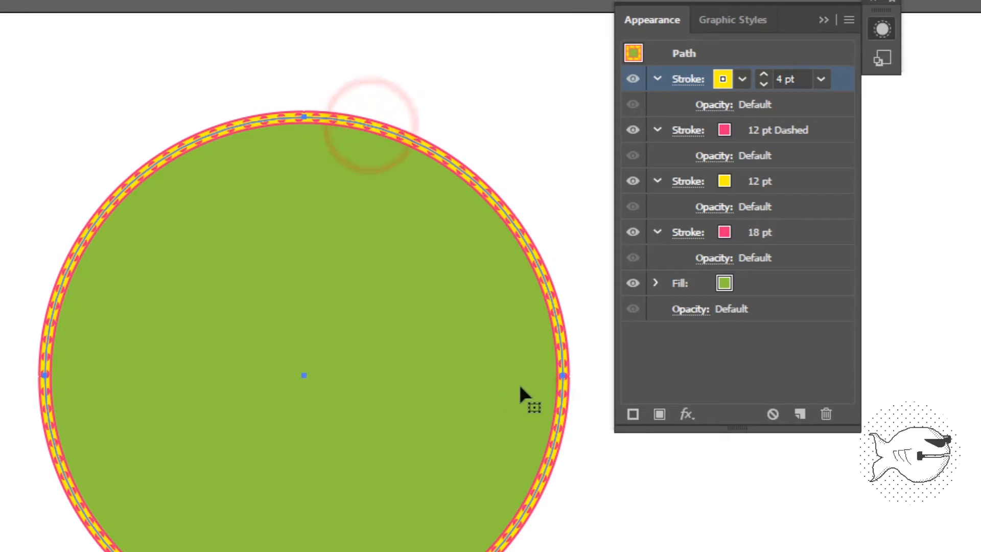
left_click(764, 83)
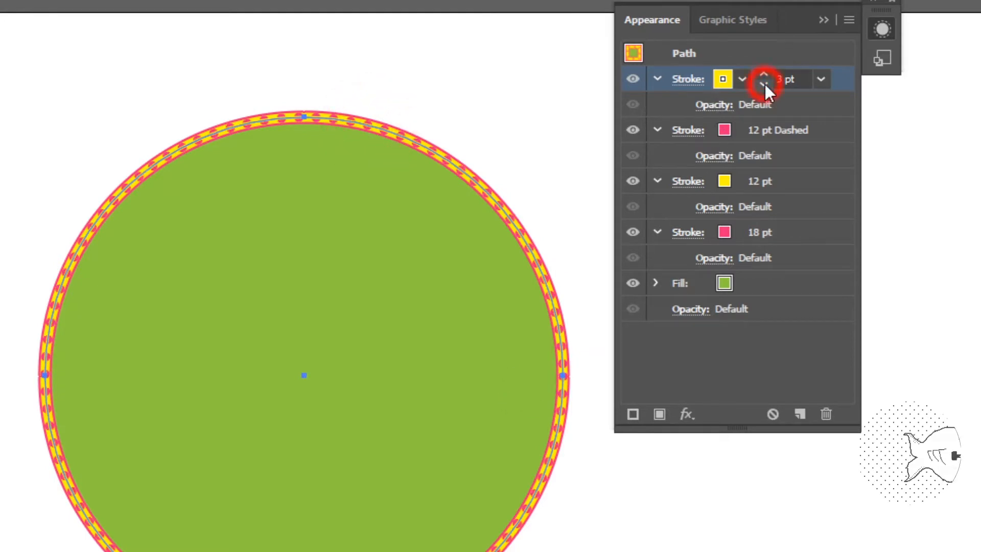
left_click(536, 118)
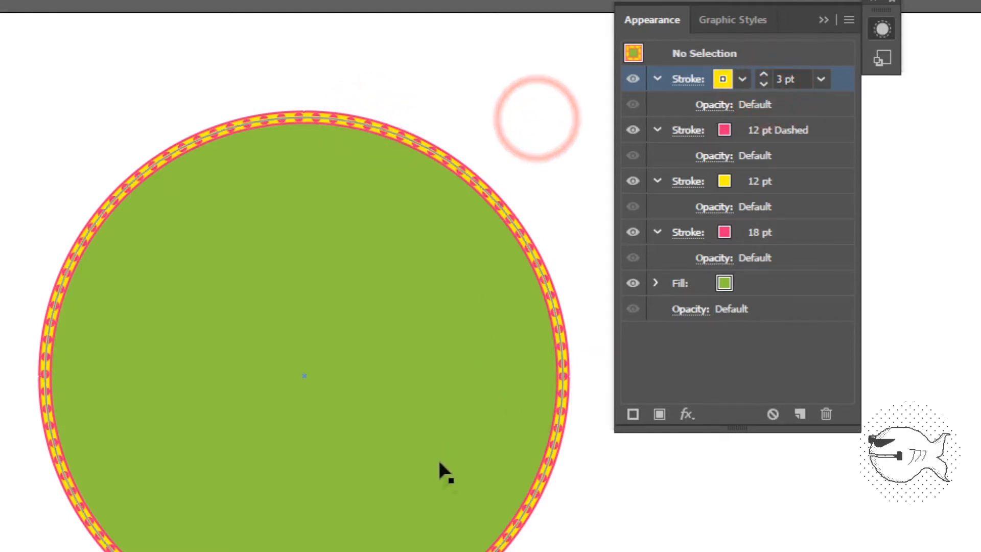
left_click(629, 551)
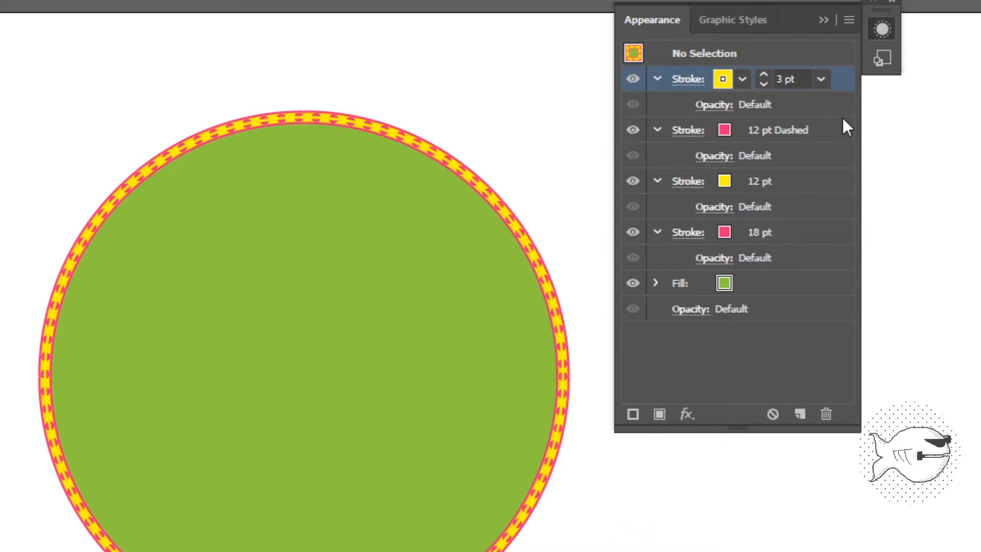
left_click_drag(787, 234, 802, 177)
left_click(376, 179)
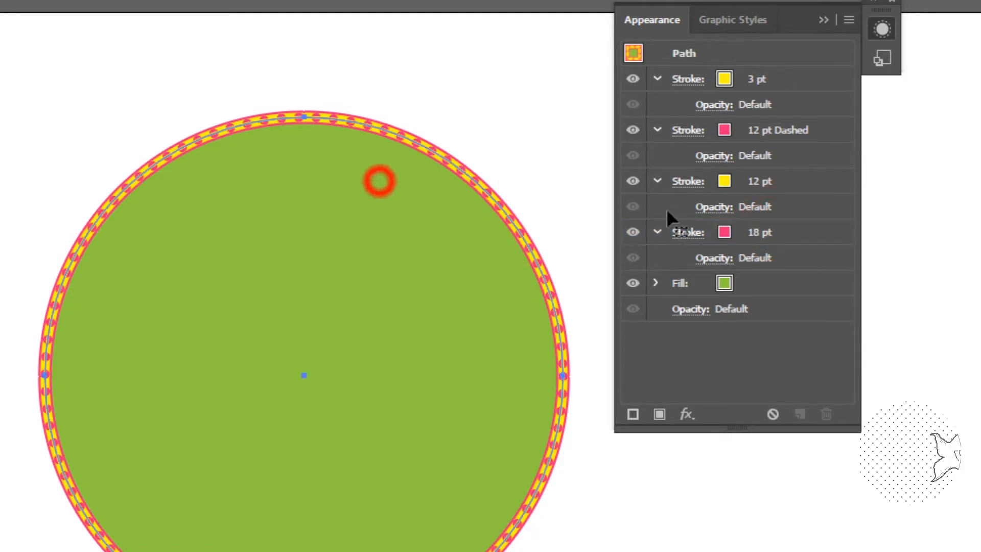
mouse_move(793, 234)
left_mouse_down()
mouse_move(798, 171)
mouse_move(801, 243)
mouse_move(756, 237)
mouse_move(772, 217)
mouse_move(803, 233)
mouse_move(803, 168)
left_mouse_up()
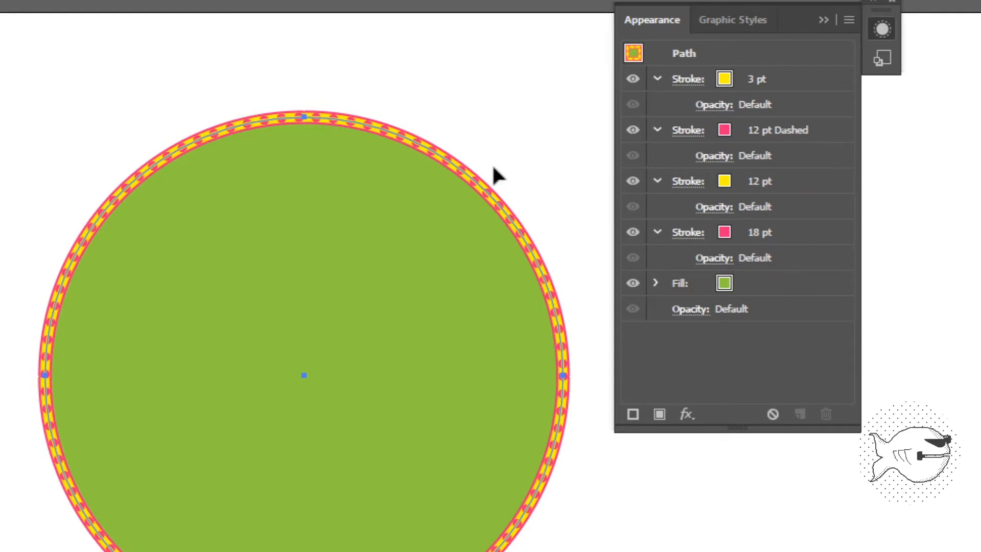
left_click(501, 139)
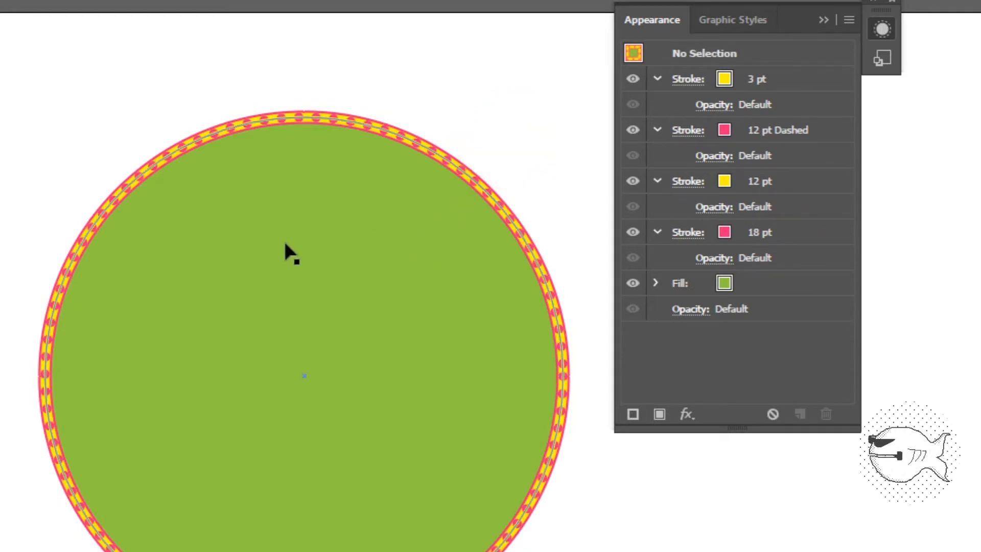
- Add a second fill to the circle above the green one and give it the white-to-black gradient swatch
left_click(285, 244)
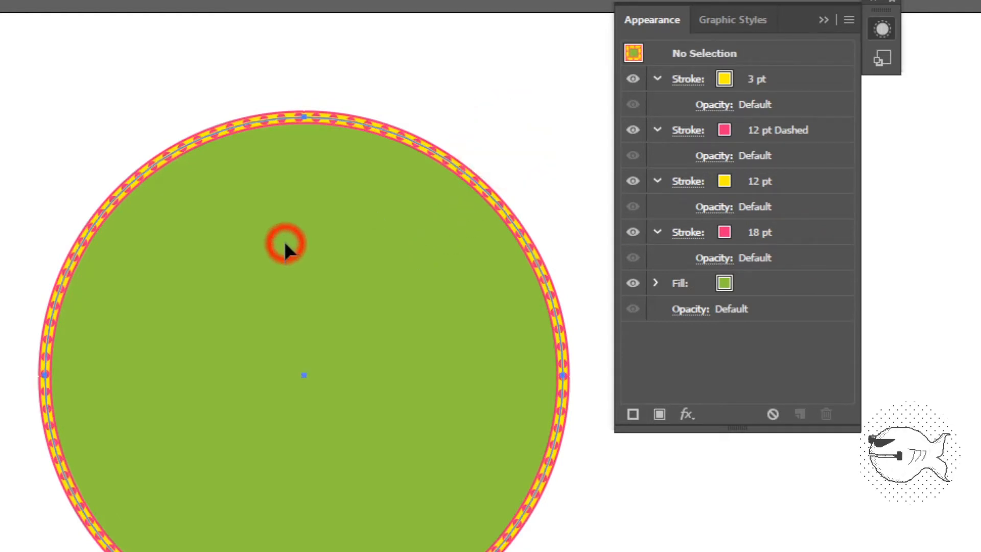
left_click(766, 382)
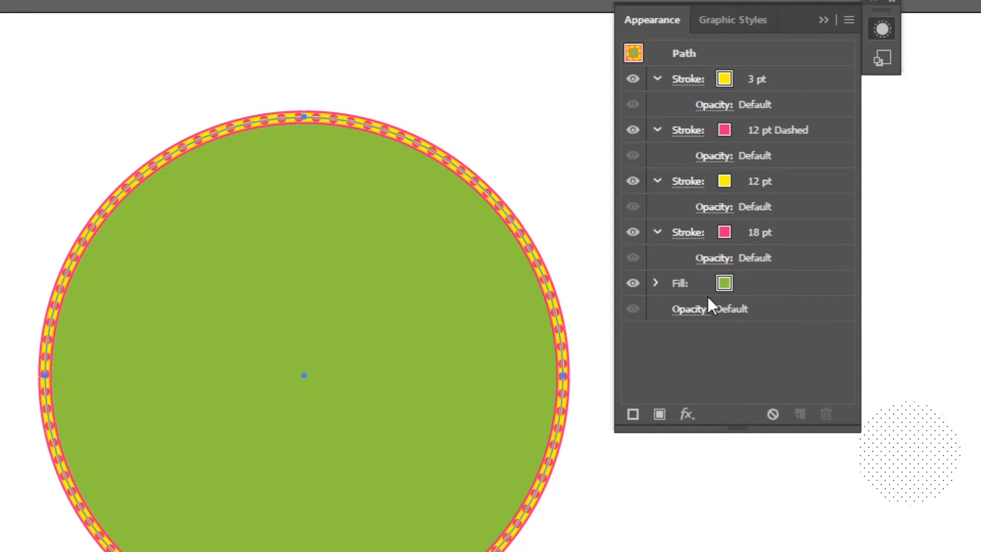
left_click(781, 284)
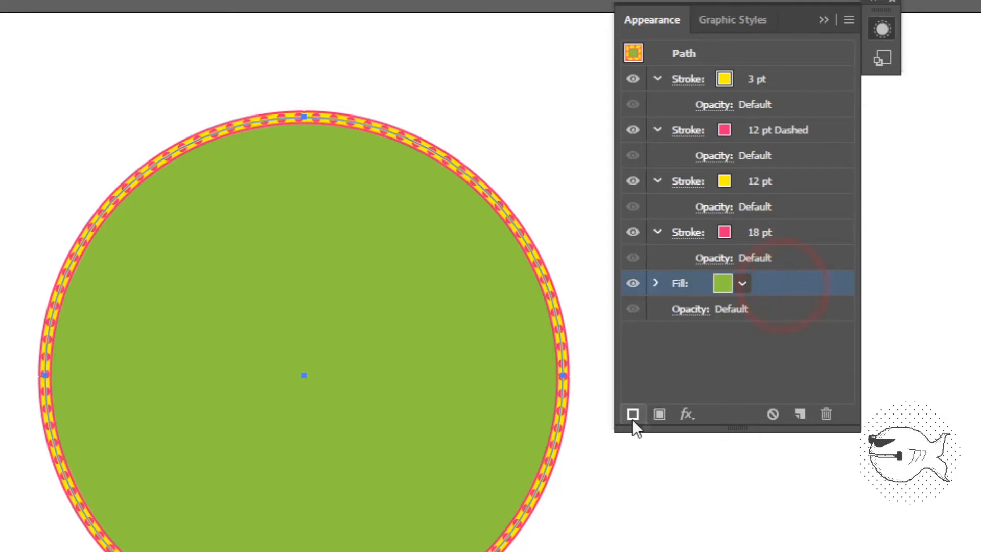
left_click(659, 413)
left_click(743, 283)
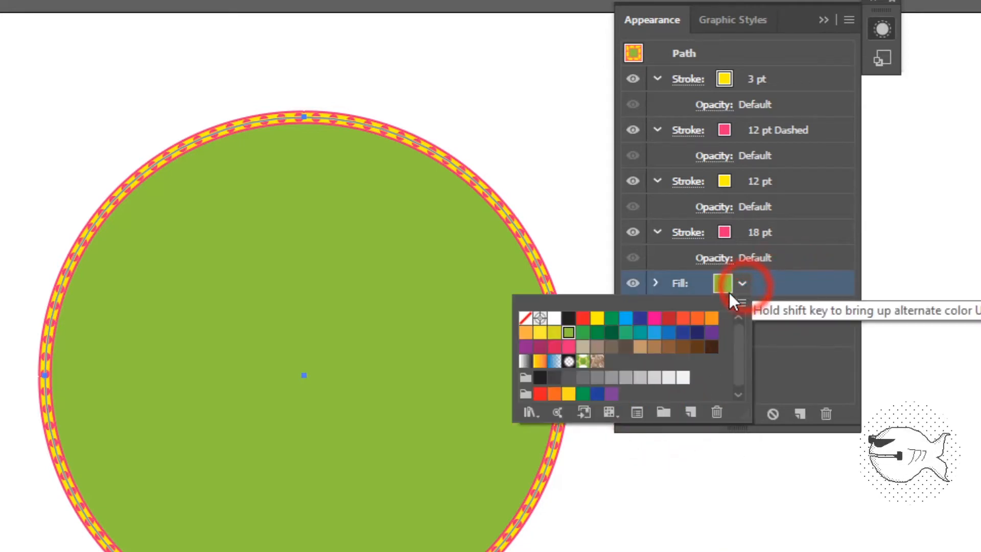
left_click(525, 361)
left_click(812, 359)
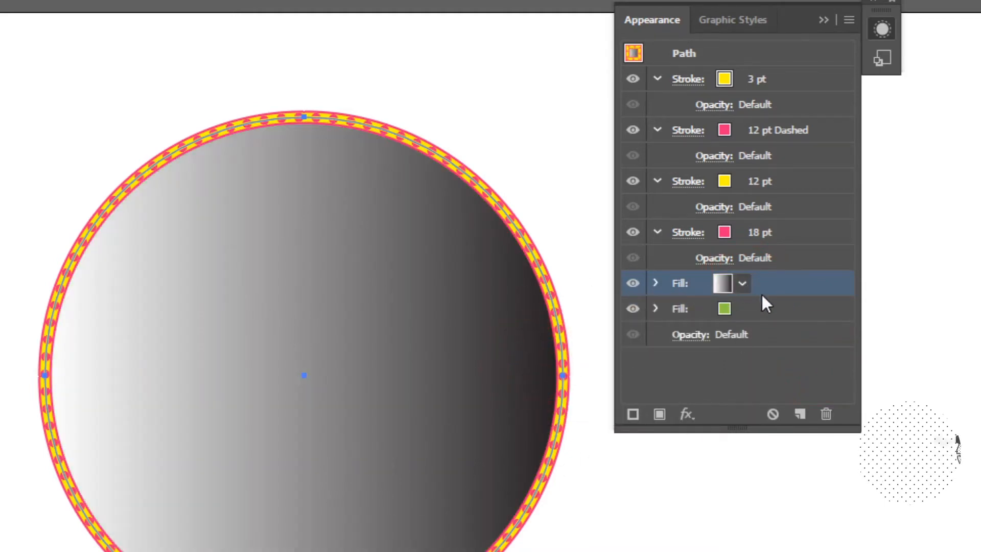
left_click(777, 281)
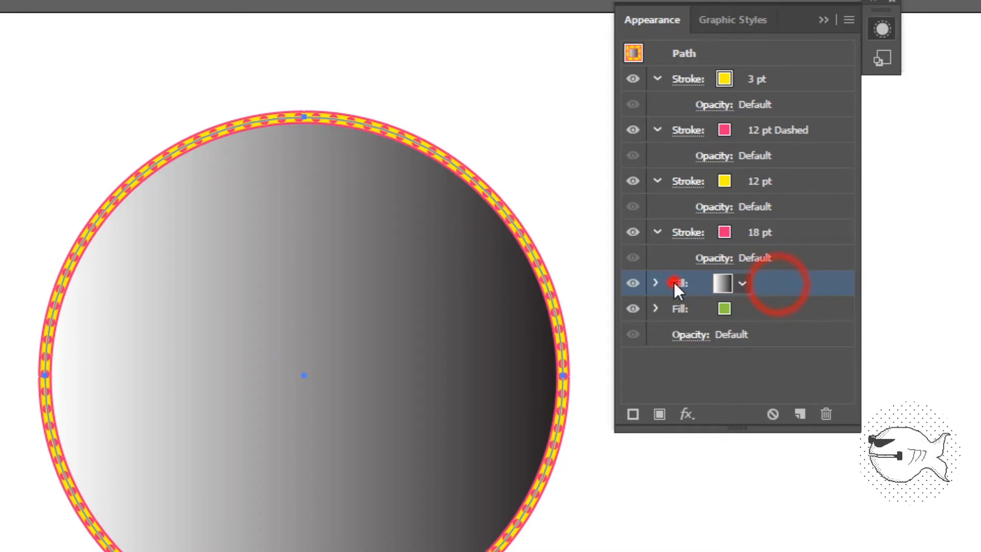
left_click(672, 286)
left_click(744, 284)
left_click(744, 280)
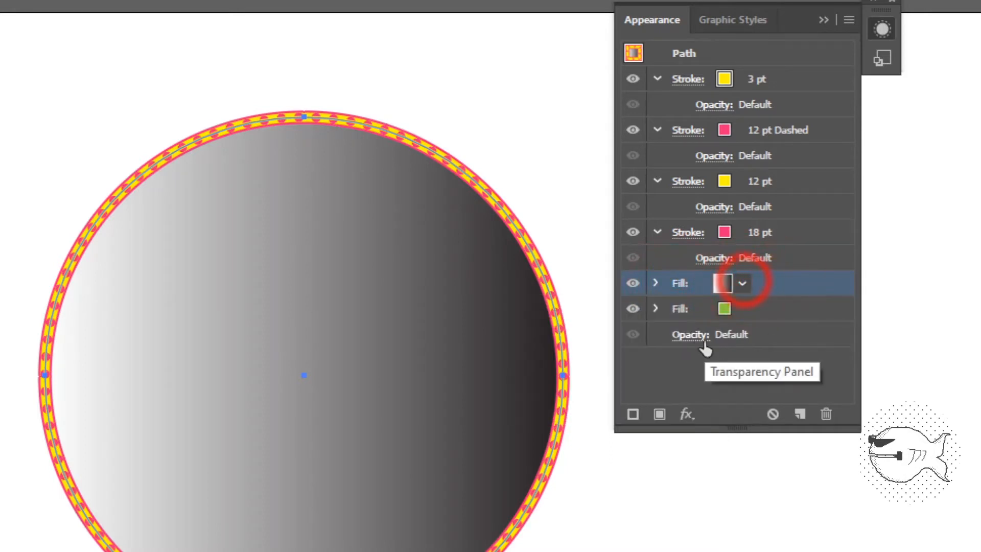
left_click(770, 335)
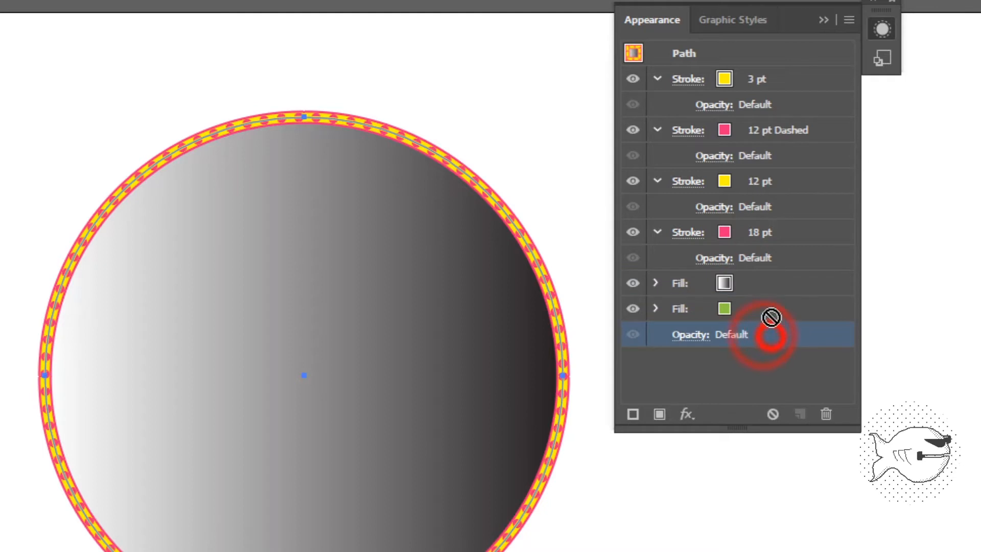
- Set the blending mode of the gradient fill to Multiply so it shades the green fill beneath
left_click(656, 284)
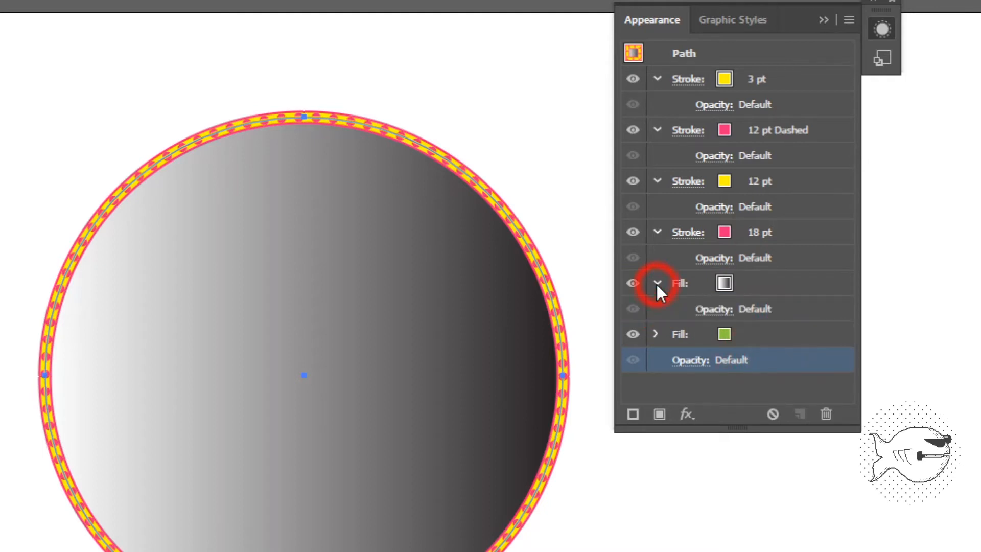
left_click(715, 311)
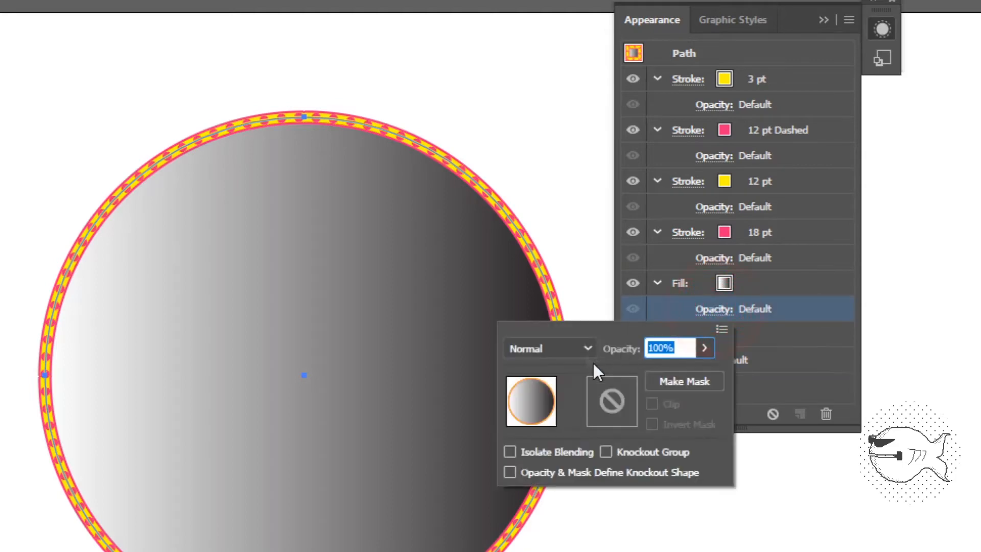
left_click(586, 347)
left_click(563, 422)
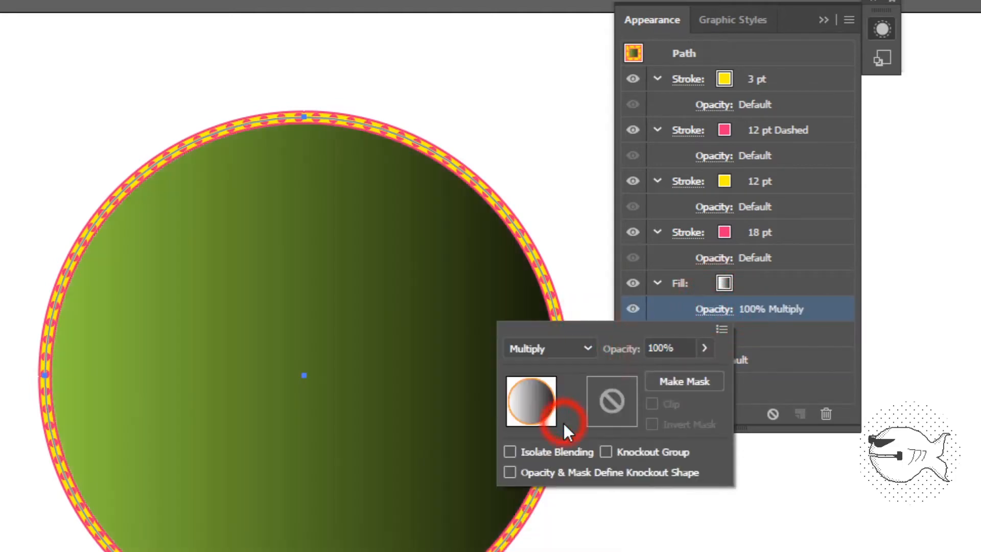
left_click(782, 388)
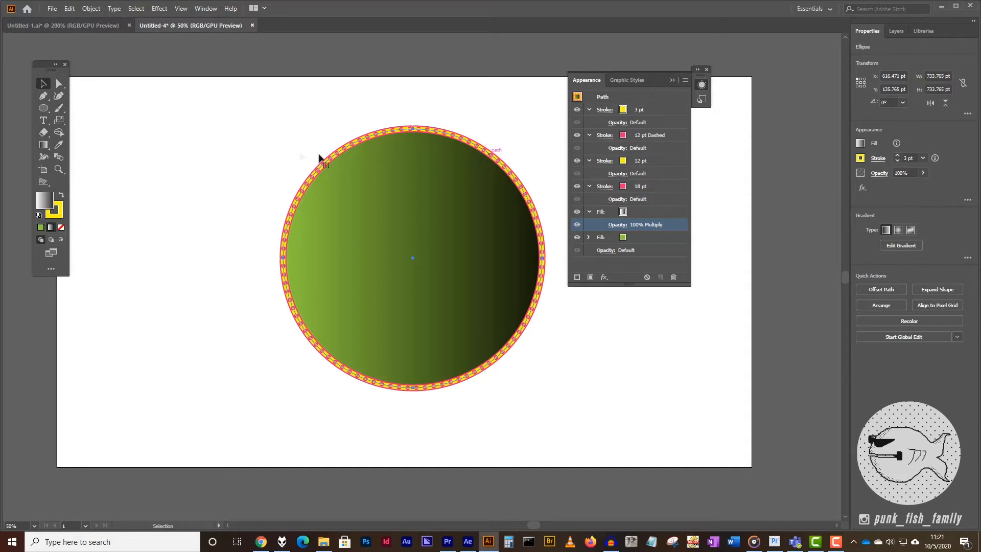
- Move the circle horizontally so it straddles the artboard's left edge, clearing the middle of the artboard, and deselect it
left_click(297, 133)
left_click_drag(498, 238, 170, 243)
left_click(301, 136)
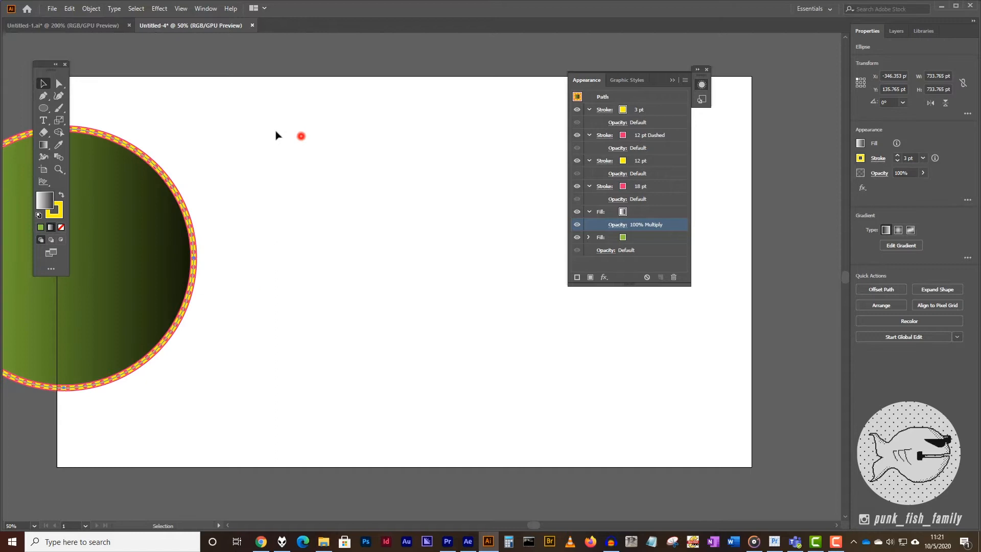
- Restore the default white fill and black stroke, then draw a circle about 694 pt across in the middle of the artboard
left_click(43, 107)
left_click(42, 85)
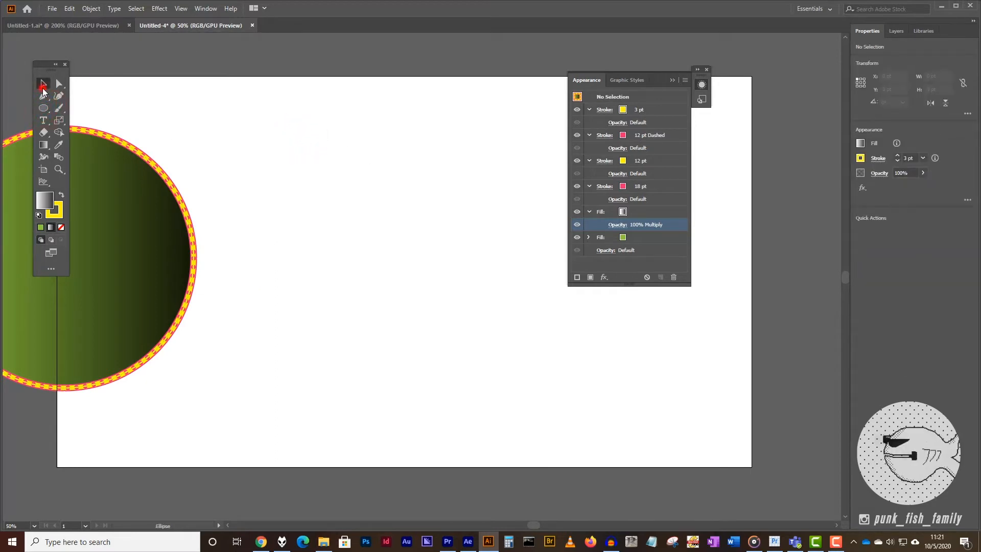
left_click(212, 109)
key("d")
key("l")
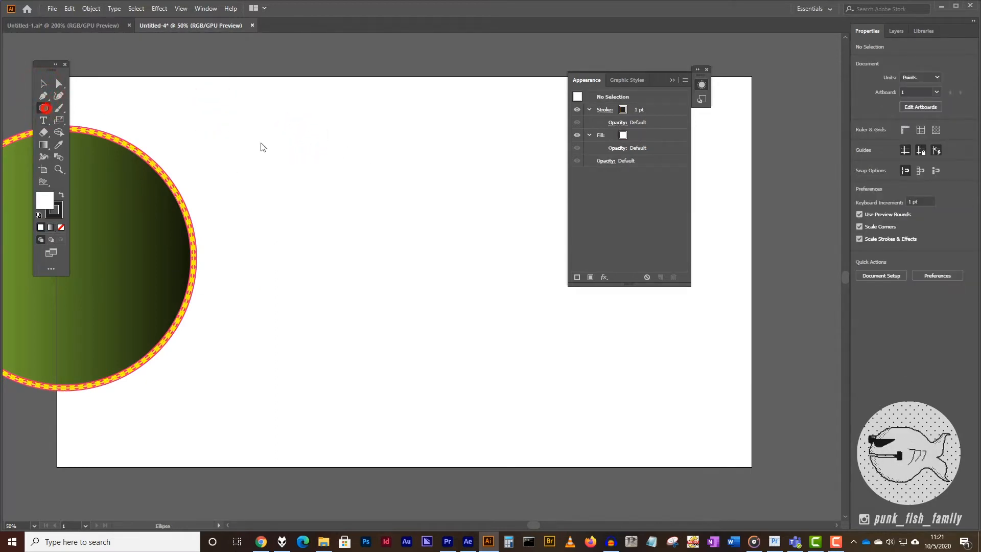
left_click_drag(305, 136, 556, 311)
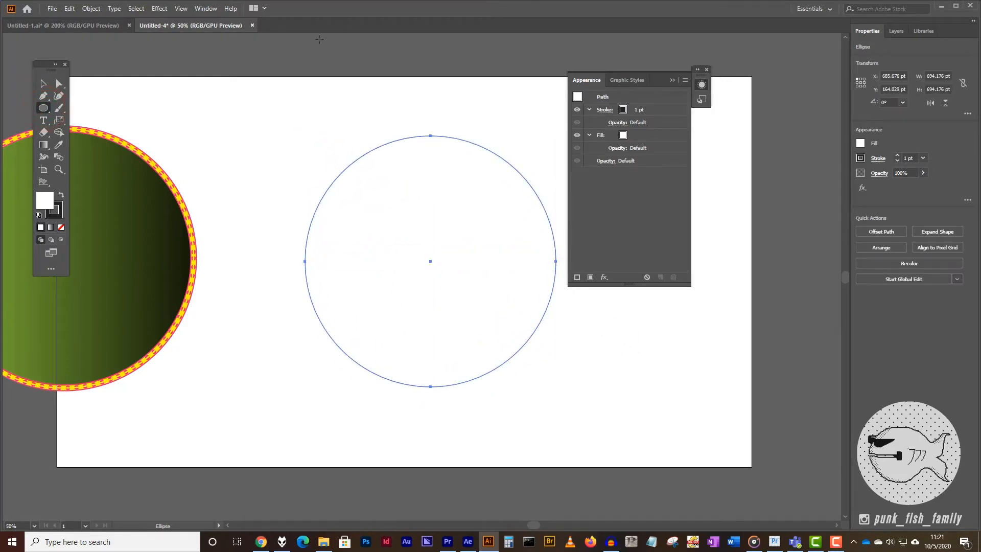
- Set the new circle's black stroke weight to 12 pt
left_click(605, 109)
left_click(533, 122)
left_click(533, 122)
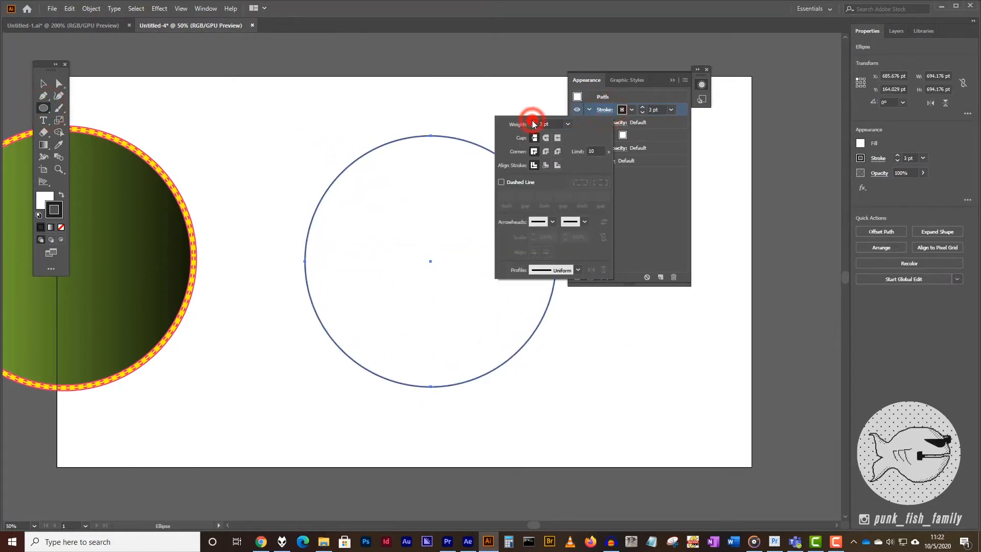
left_click(533, 122)
left_click(533, 122)
left_click(533, 122)
left_click(533, 122)
left_click(533, 122)
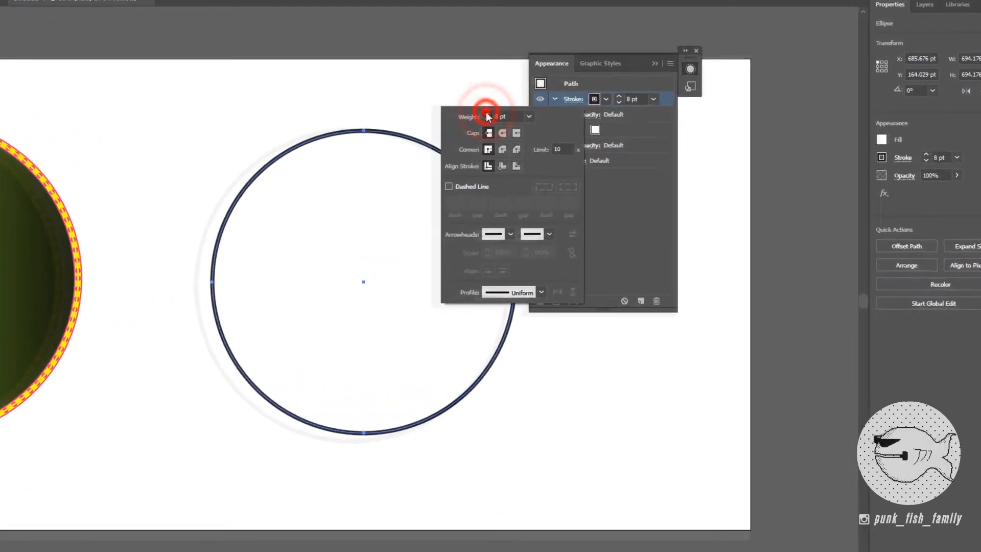
left_click(533, 122)
left_click(533, 122)
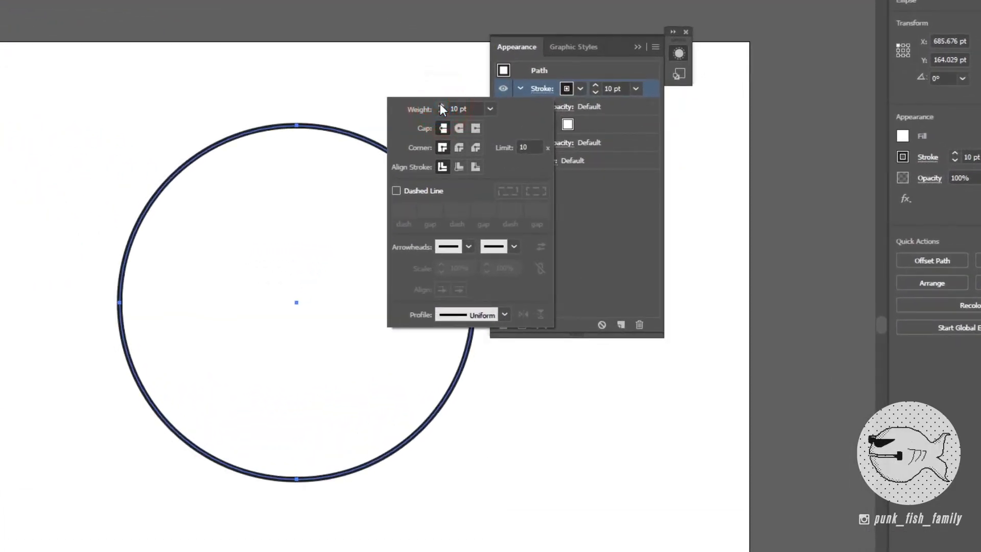
left_click(440, 105)
left_click(440, 106)
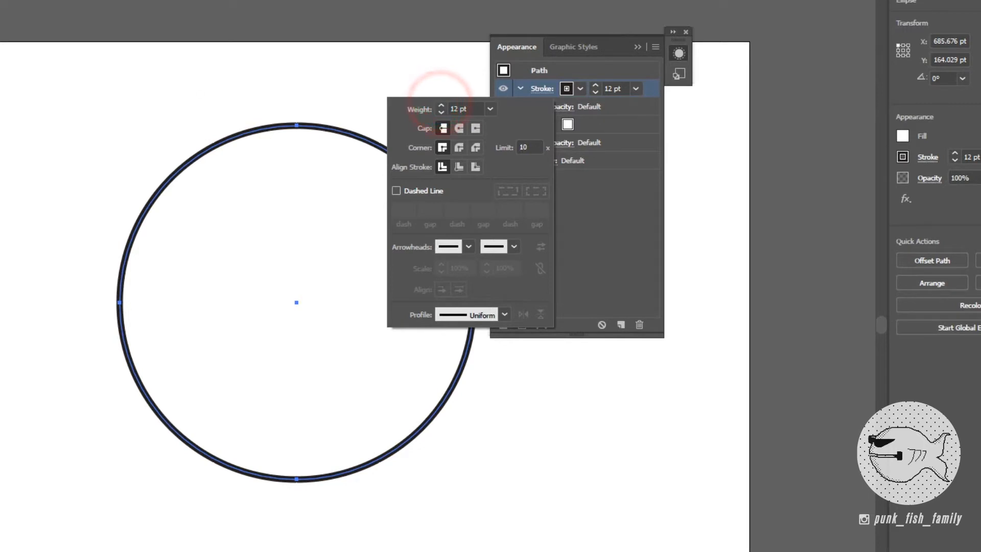
key("Escape")
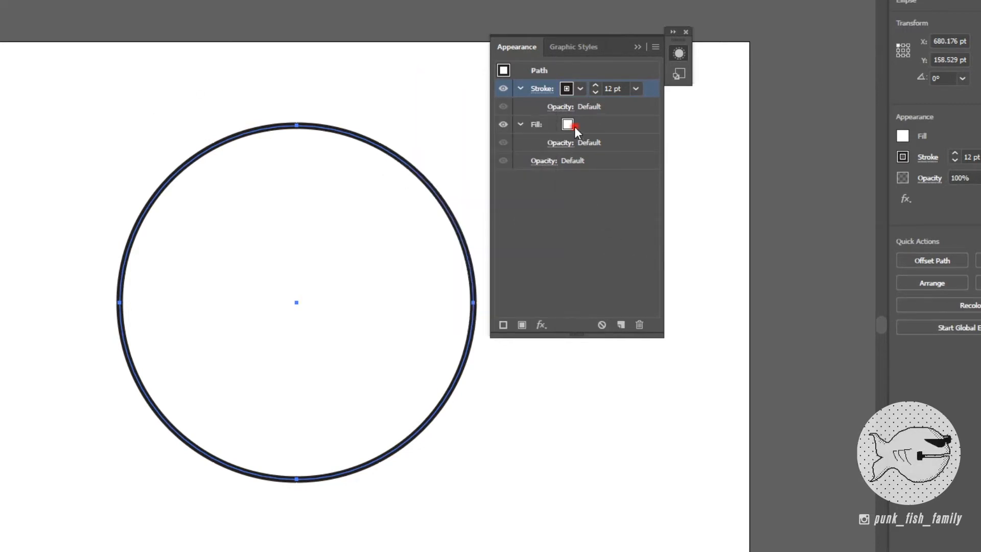
- Change the new circle's fill from white to the yellow-green swatch
left_click(571, 125)
left_click(580, 124)
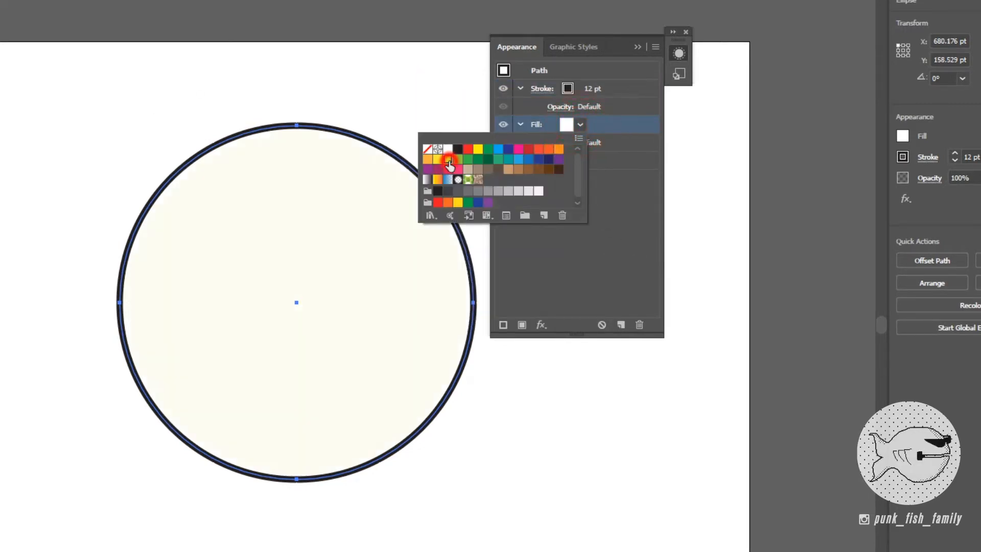
left_click(437, 159)
left_click(403, 93)
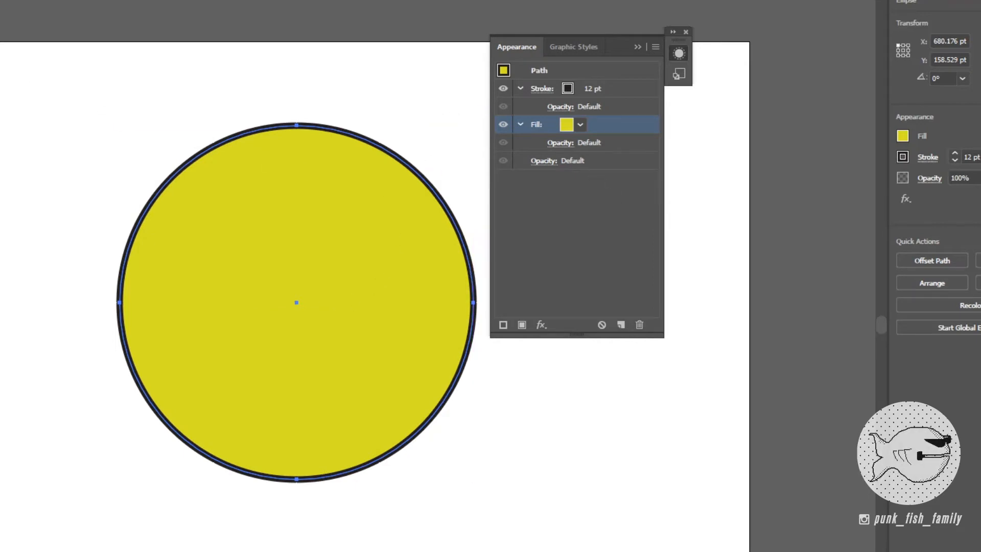
- Start a Transform effect on the black stroke with preview on, moving it 6 pt horizontally and 6 pt vertically
left_click(636, 90)
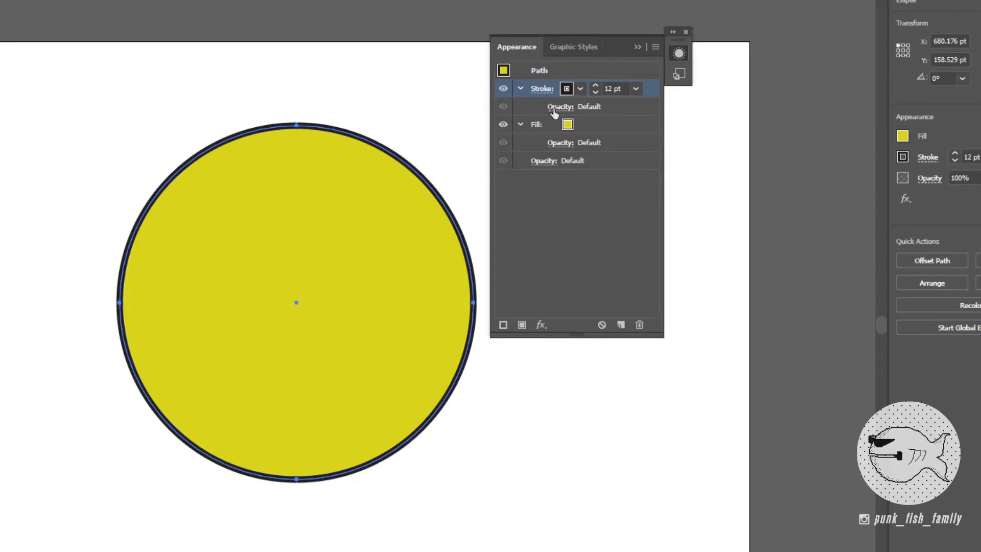
left_click(651, 90)
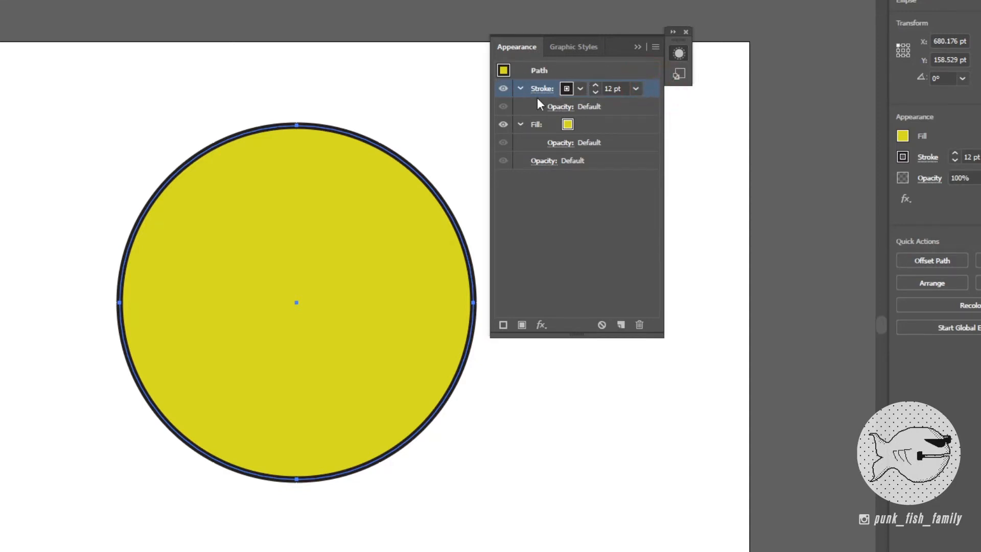
left_click(541, 324)
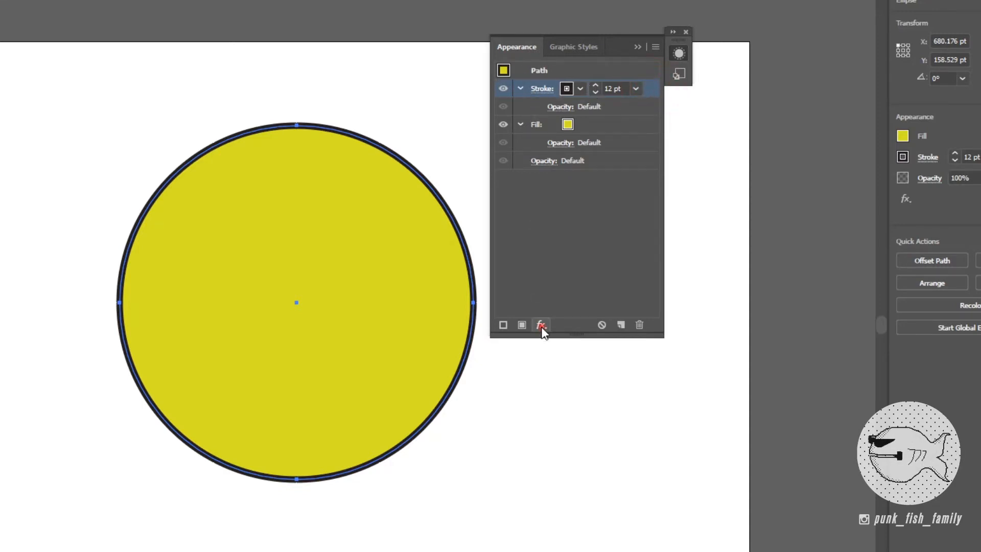
mouse_move(589, 30)
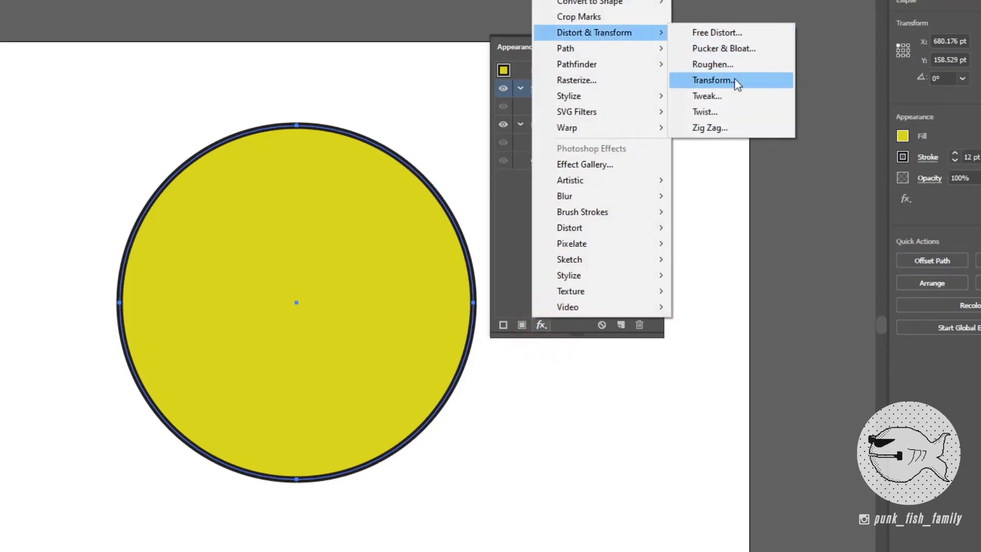
left_click(738, 80)
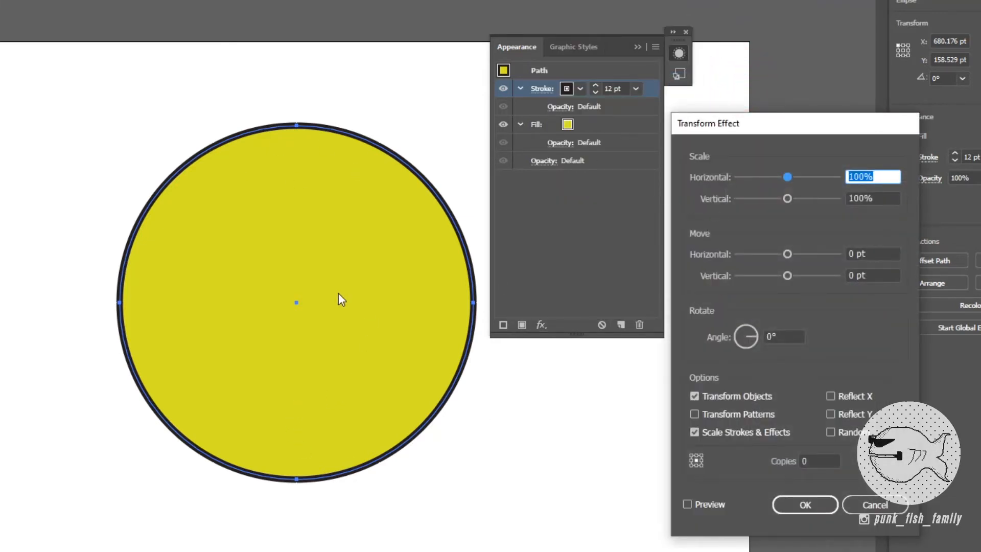
left_click(688, 505)
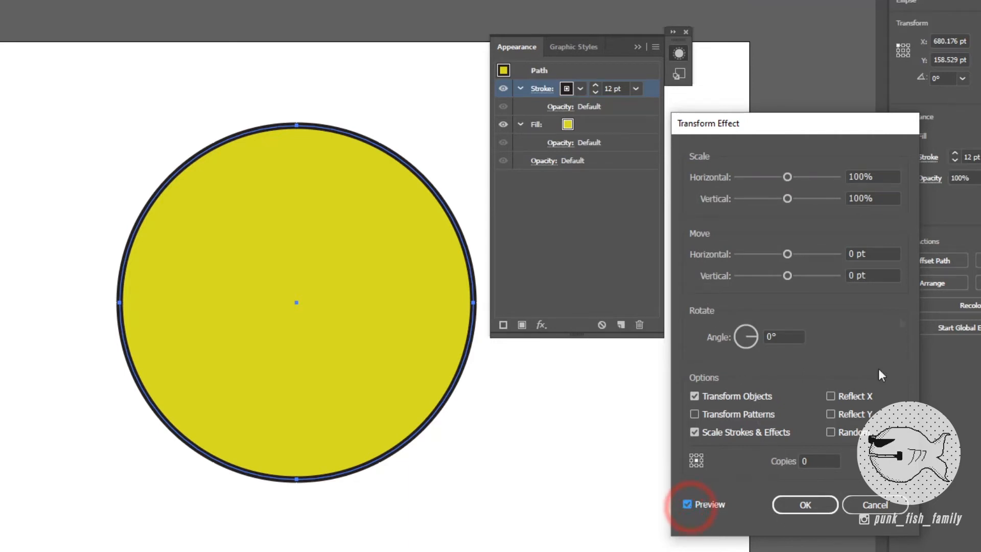
left_click(883, 255)
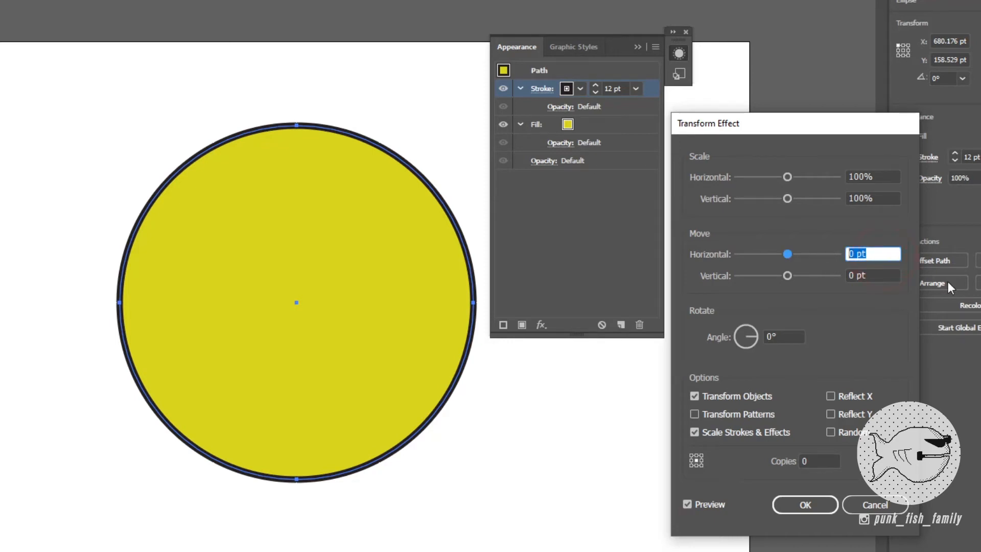
type("6")
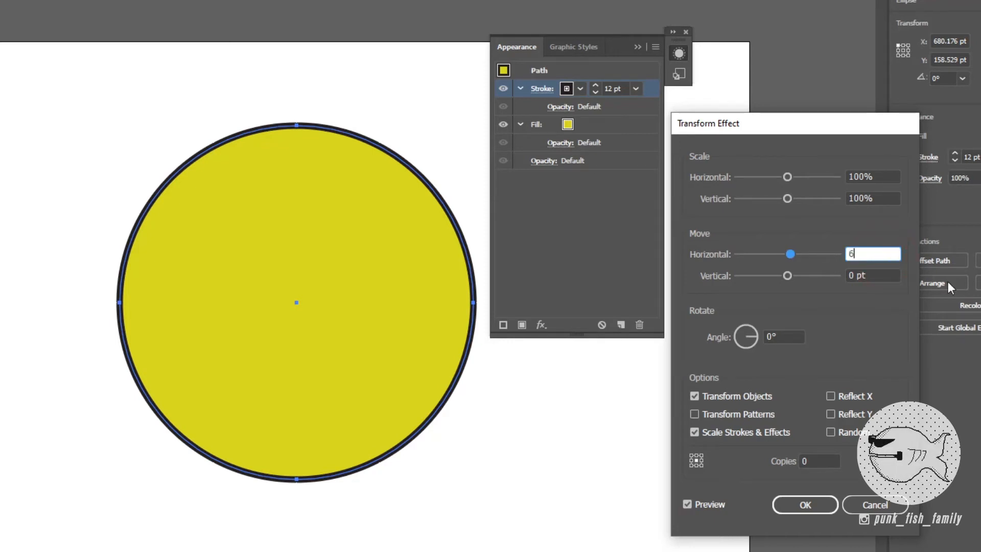
key("Tab")
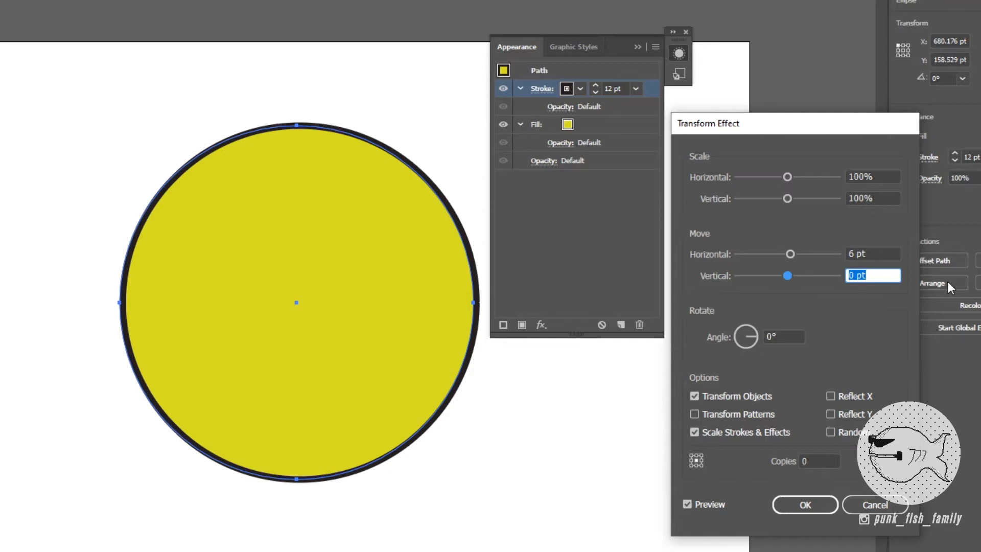
type("6")
key("Tab")
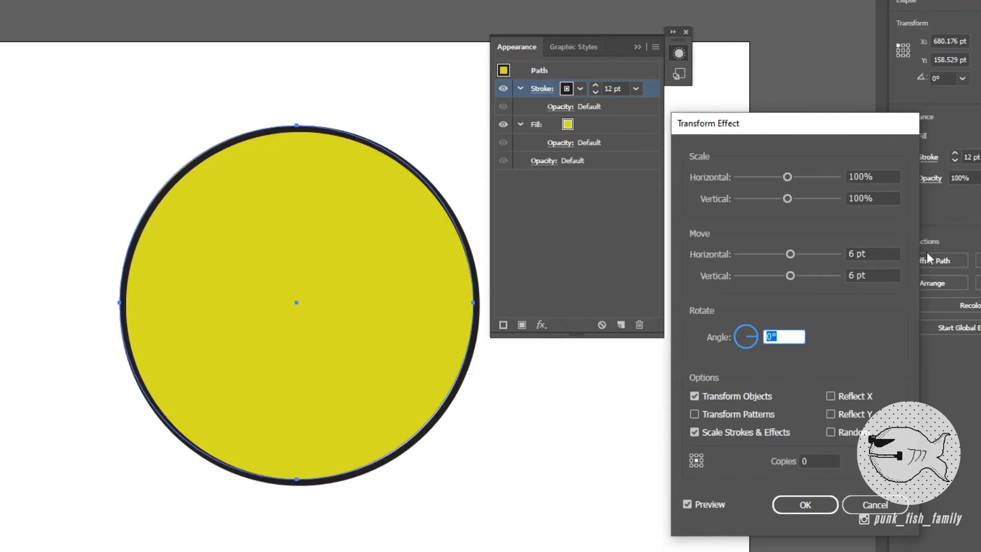
- Set the stroke's Transform move to 12 pt horizontally and vertically, apply the effect, and deselect the circle
double_click(875, 251)
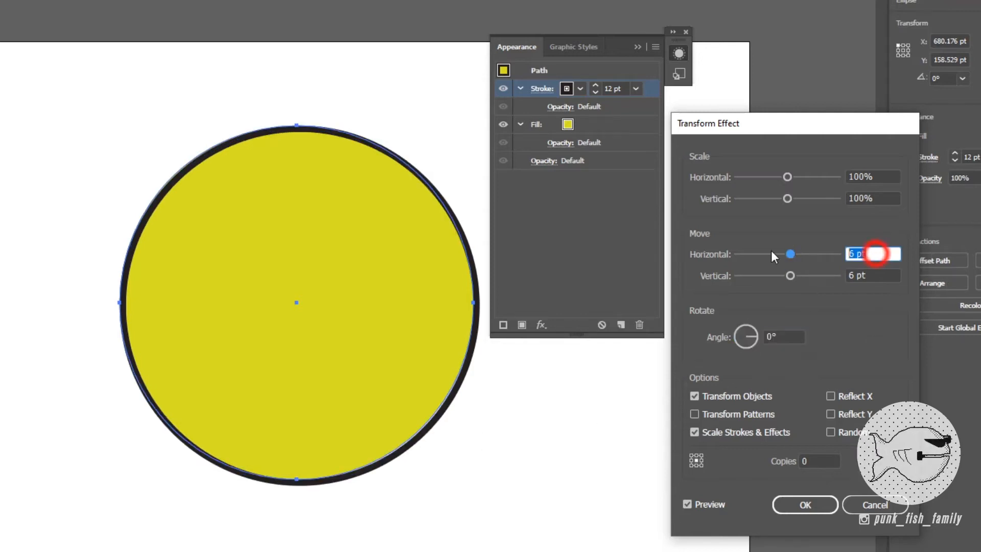
type("12")
key("Tab")
type("12")
key("Tab")
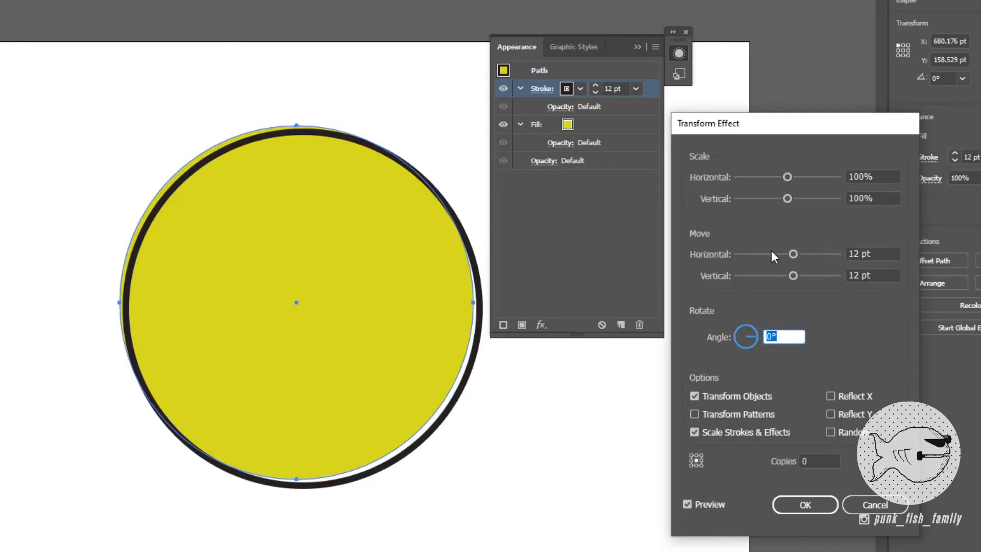
left_click(797, 505)
left_click(558, 448)
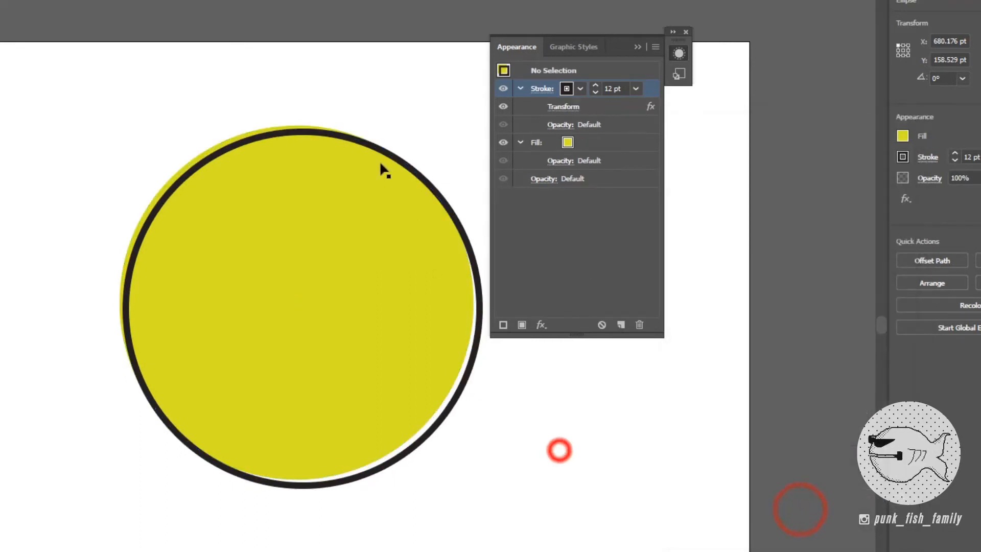
- Add a second fill to the yellow-green circle and color the lower fill with the bright yellow swatch
left_click(365, 199)
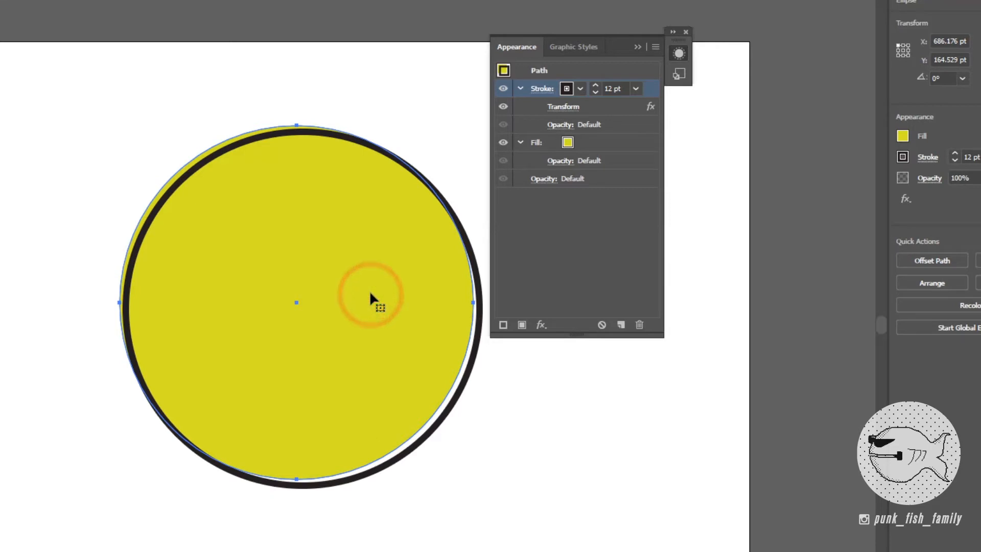
left_click(619, 146)
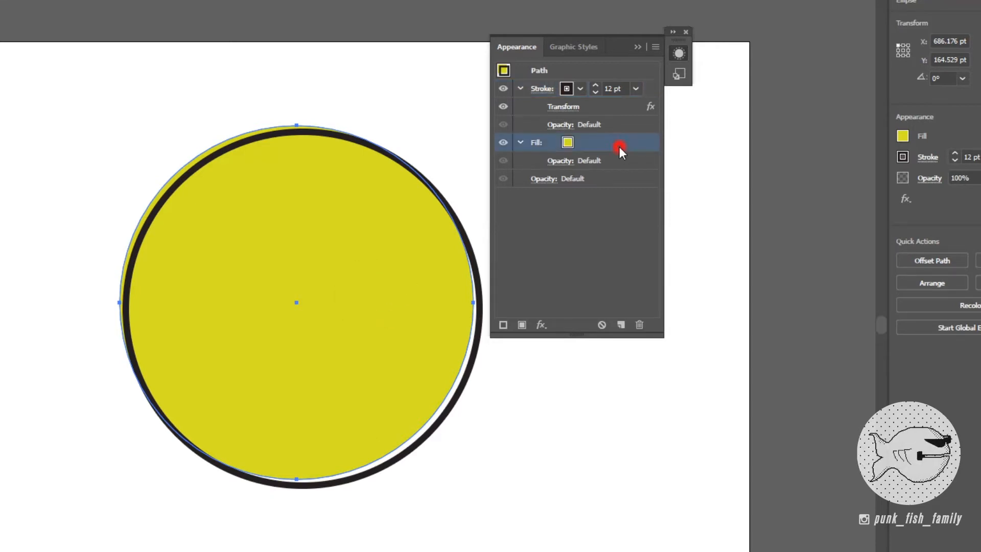
left_click(522, 324)
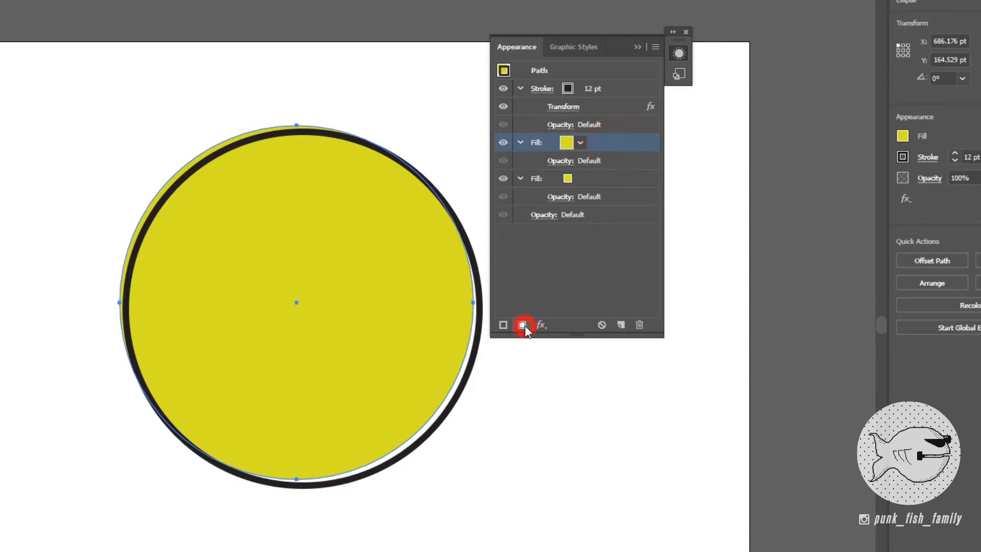
left_click(565, 180)
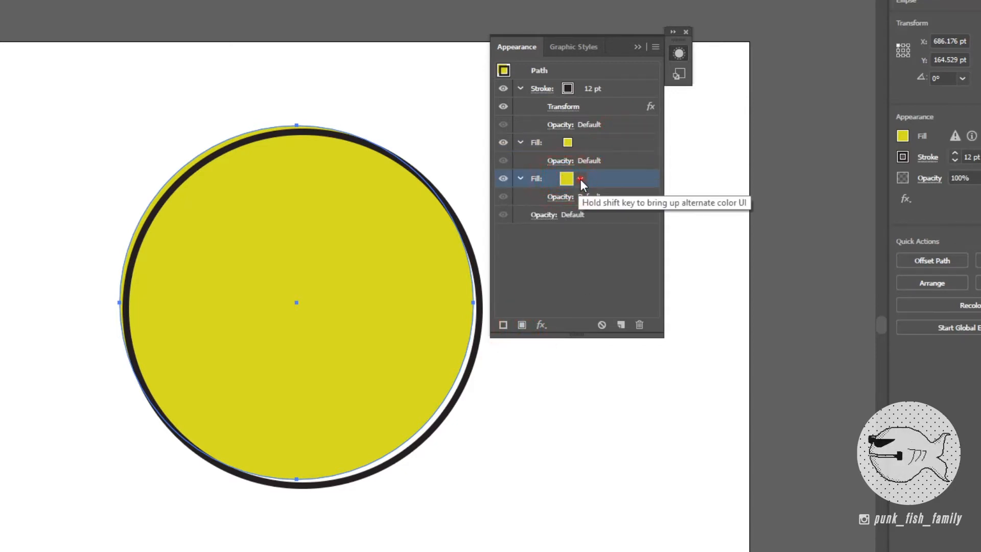
left_click(580, 179)
left_click(479, 207)
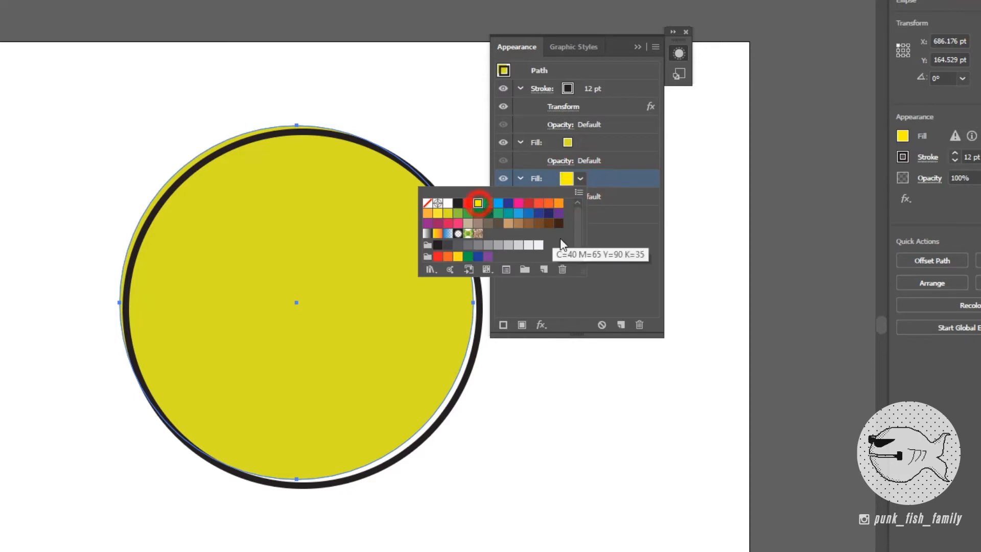
left_click(611, 268)
- Apply a Transform effect to the lower bright yellow fill, moving it -12 pt horizontally and -12 pt vertically
left_click(541, 325)
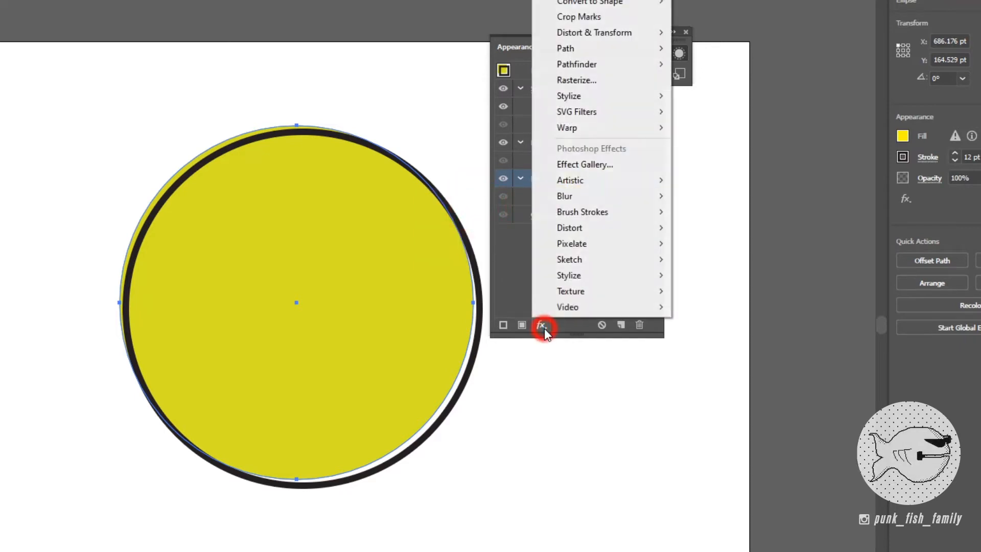
mouse_move(634, 64)
mouse_move(624, 33)
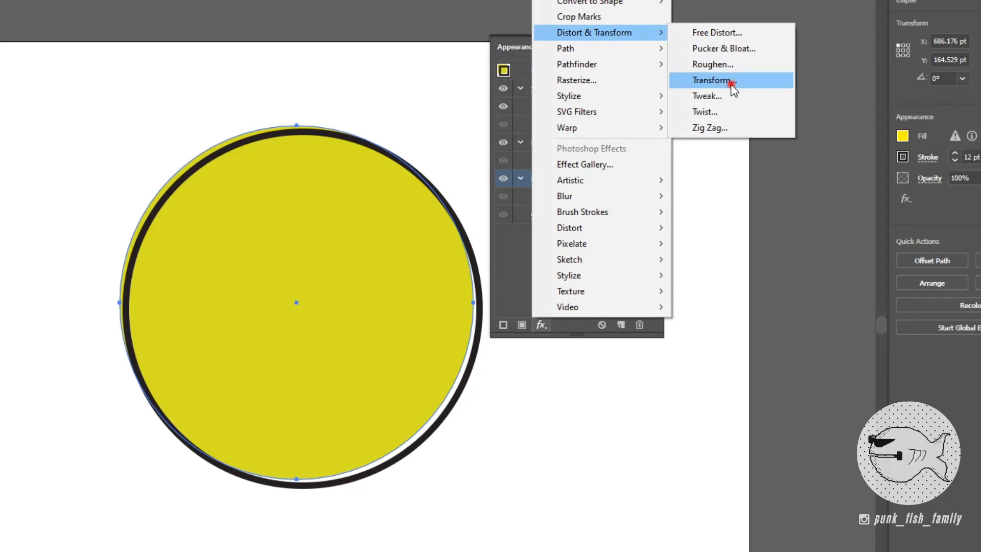
left_click(733, 83)
left_click(879, 254)
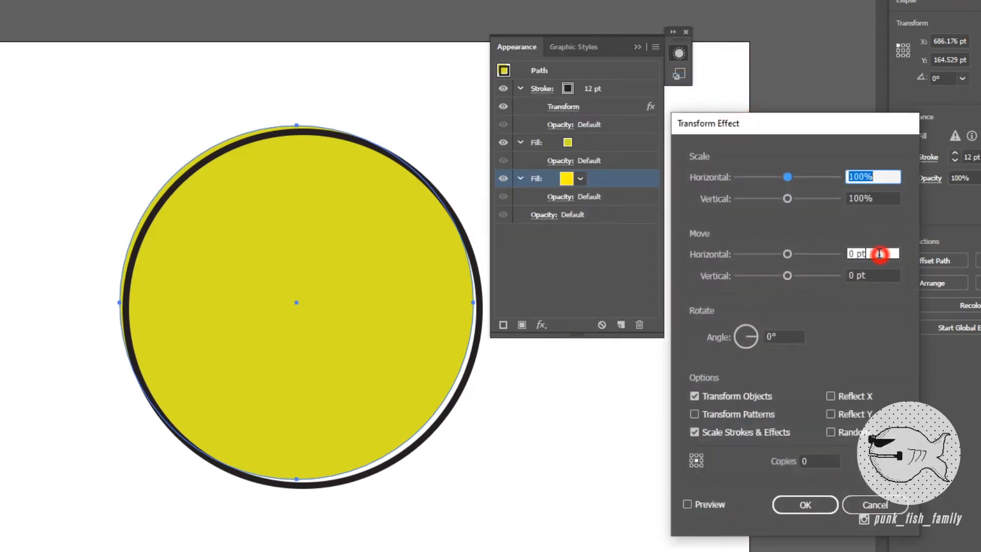
type("-")
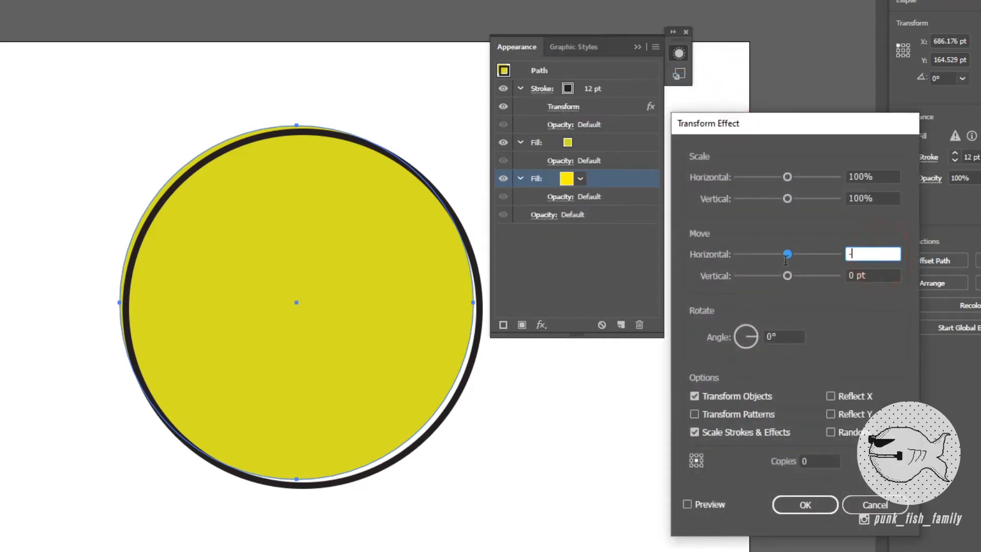
type("12")
key("Tab")
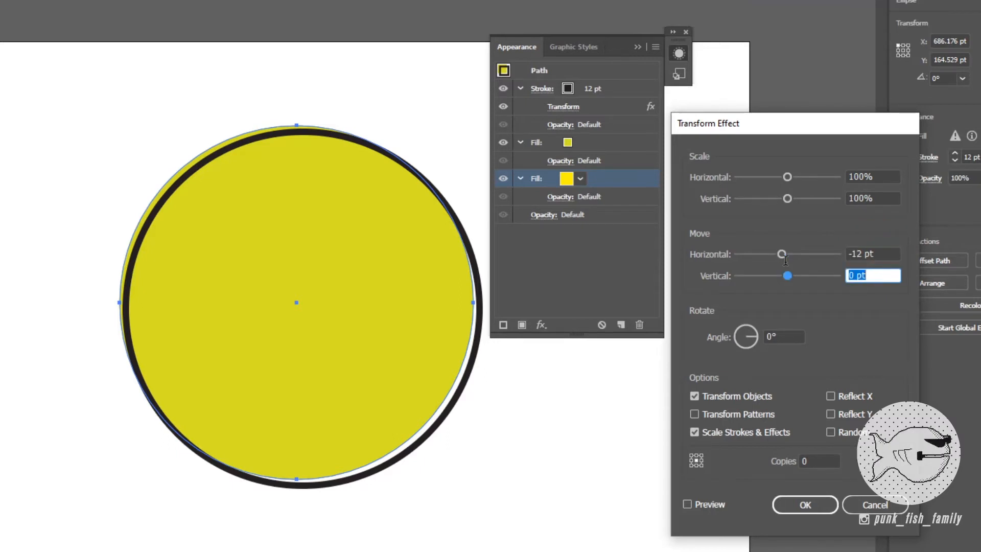
type("-12")
key("Tab")
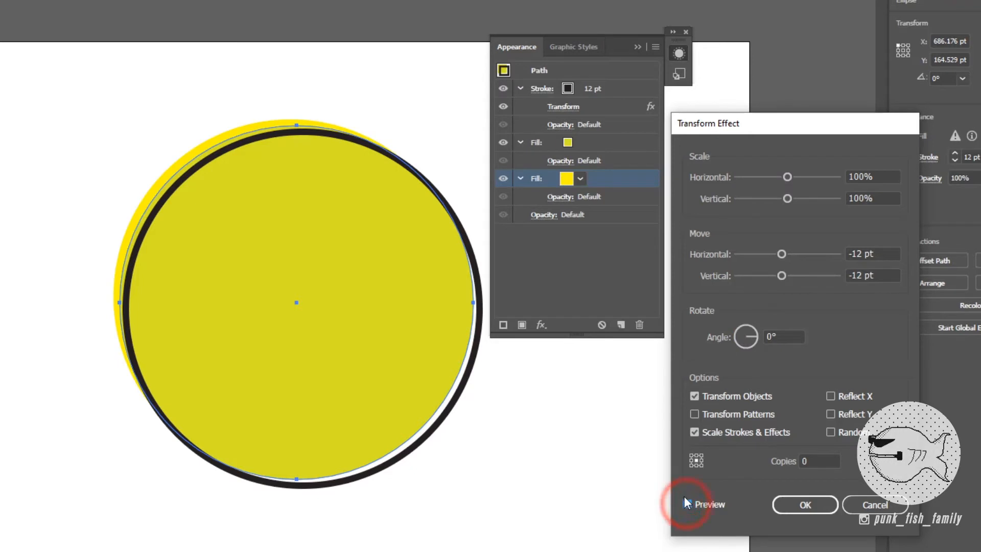
left_click(816, 511)
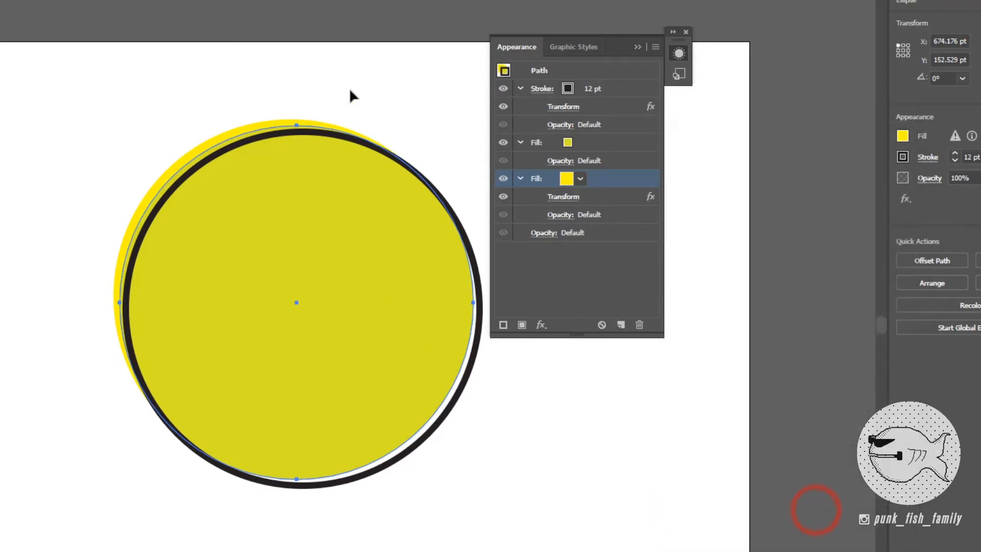
left_click(350, 90)
left_click(279, 225)
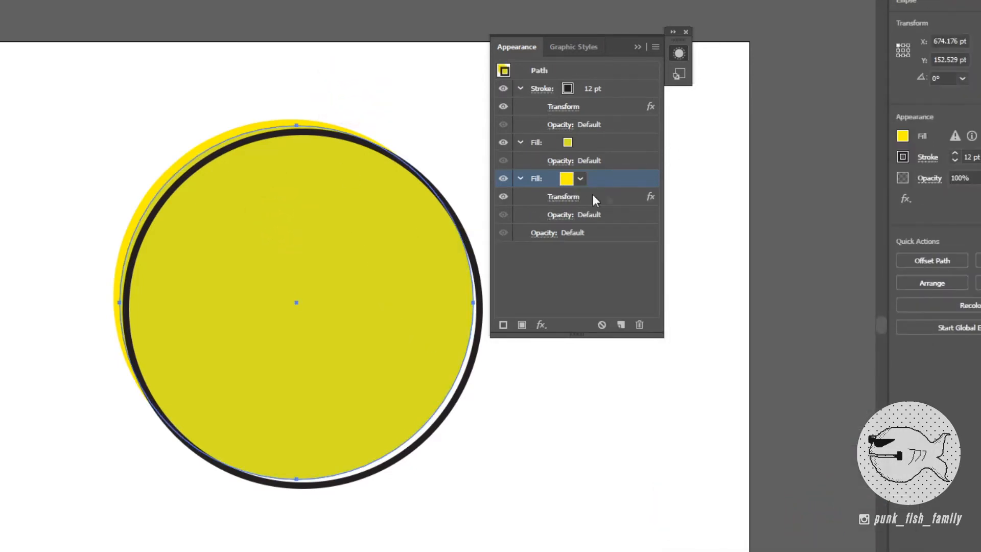
left_click(308, 219)
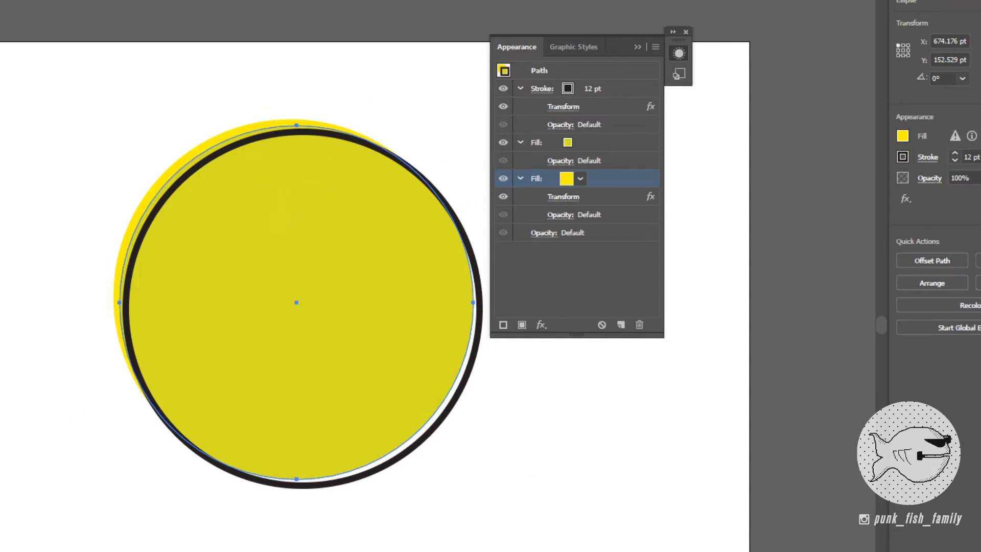
- Try pulling the yellow-green circle's top anchor point outward to distort the path, and undo the distortion
left_click(317, 83)
left_click(297, 126)
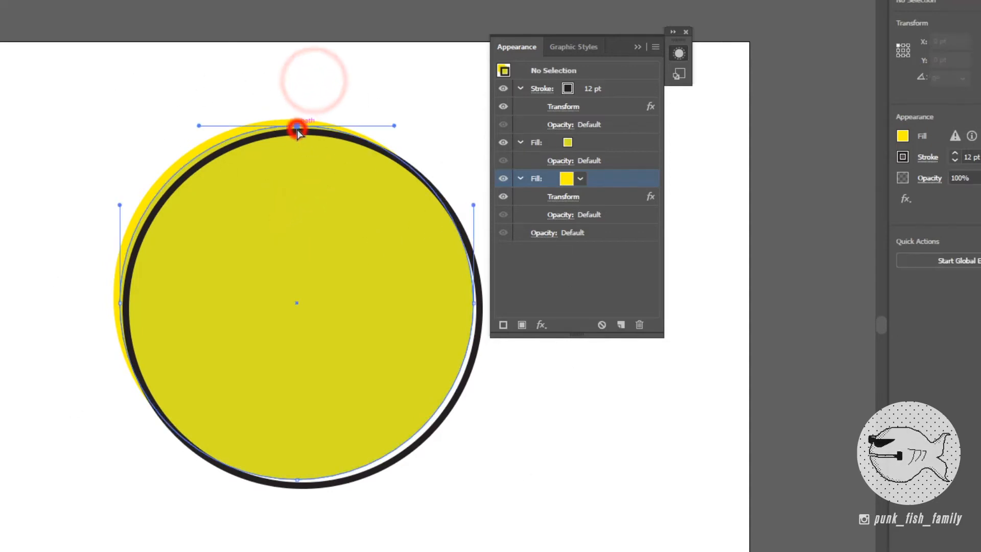
left_click_drag(297, 126, 127, 96)
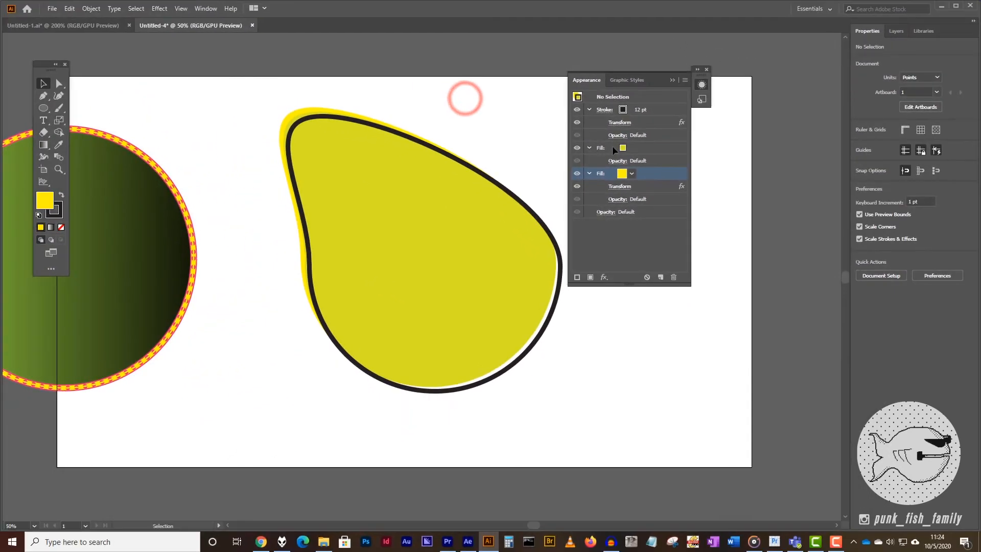
key("ctrl+z")
key("ctrl+z")
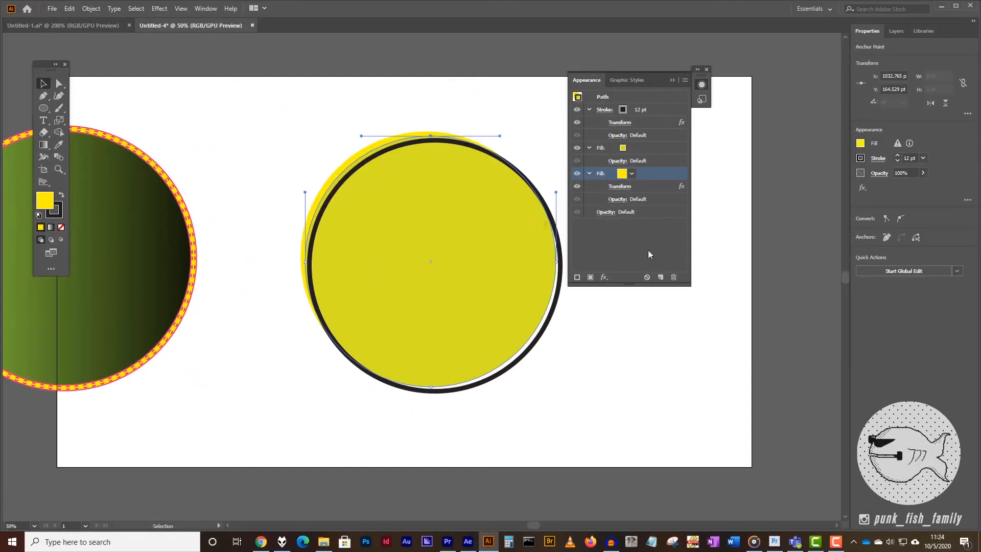
- Move the whole yellow-green circle up and toward the gradient circle
left_click(539, 134)
left_click_drag(488, 204, 413, 169)
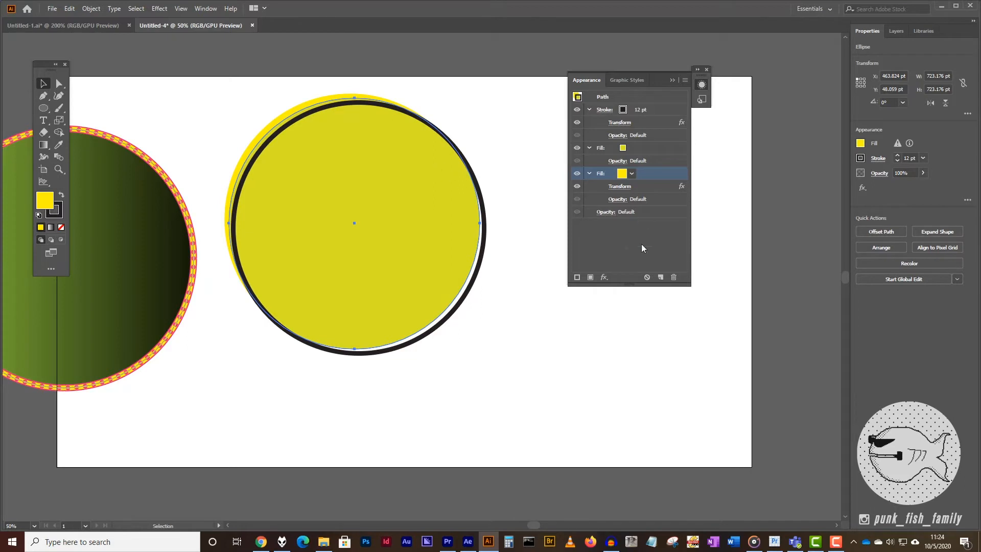
left_click(332, 213)
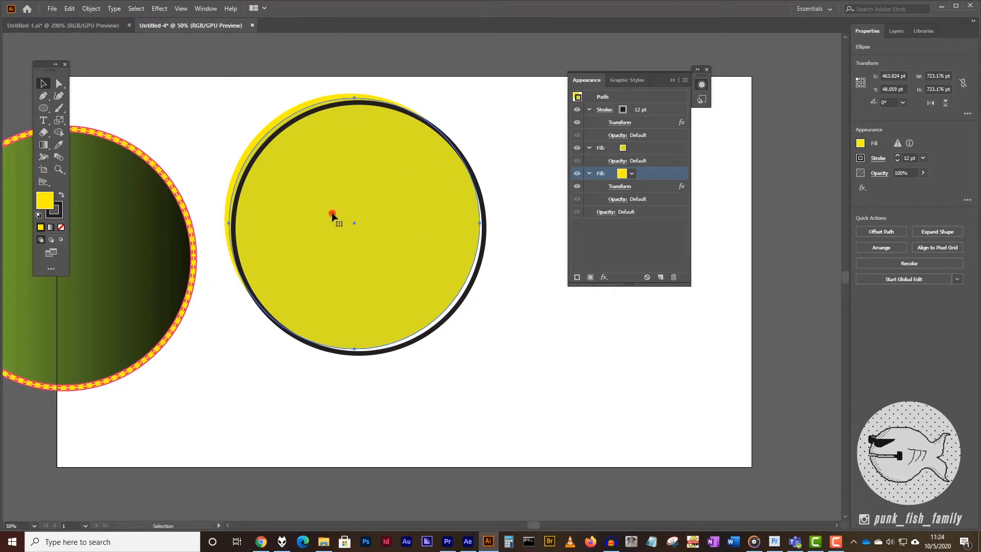
- Look through the list of effects available for the circle's bright yellow fill without applying any, and deselect the circle
left_click(603, 277)
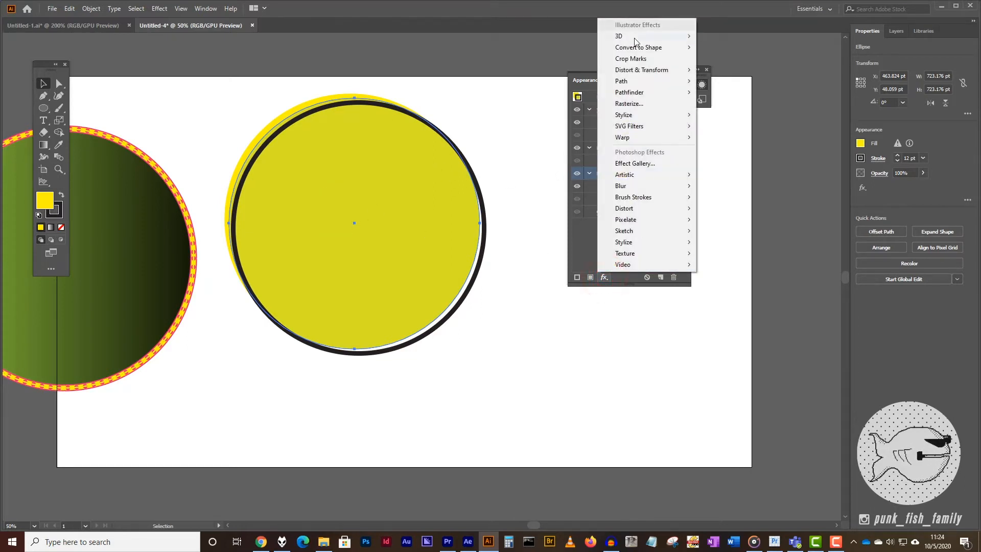
mouse_move(676, 74)
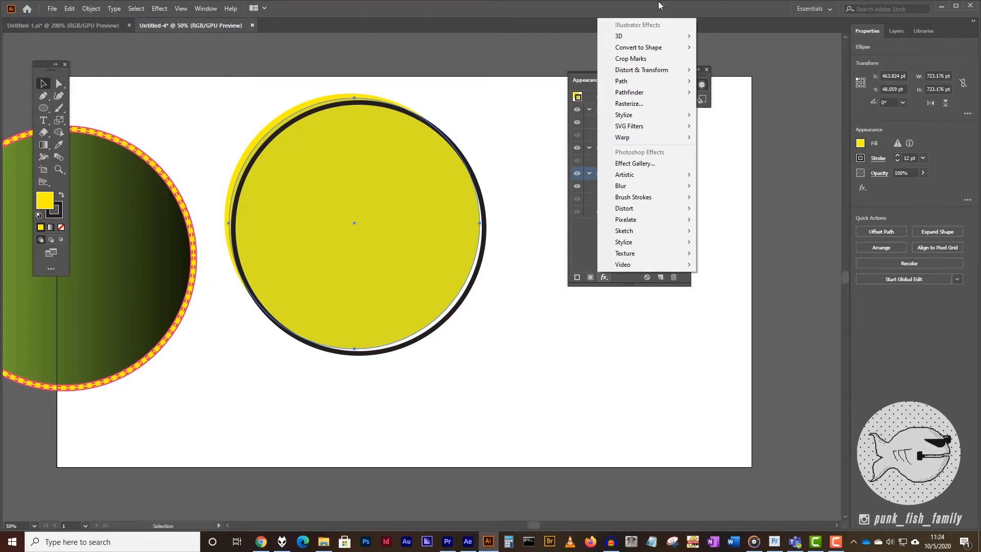
left_click(519, 288)
left_click(519, 287)
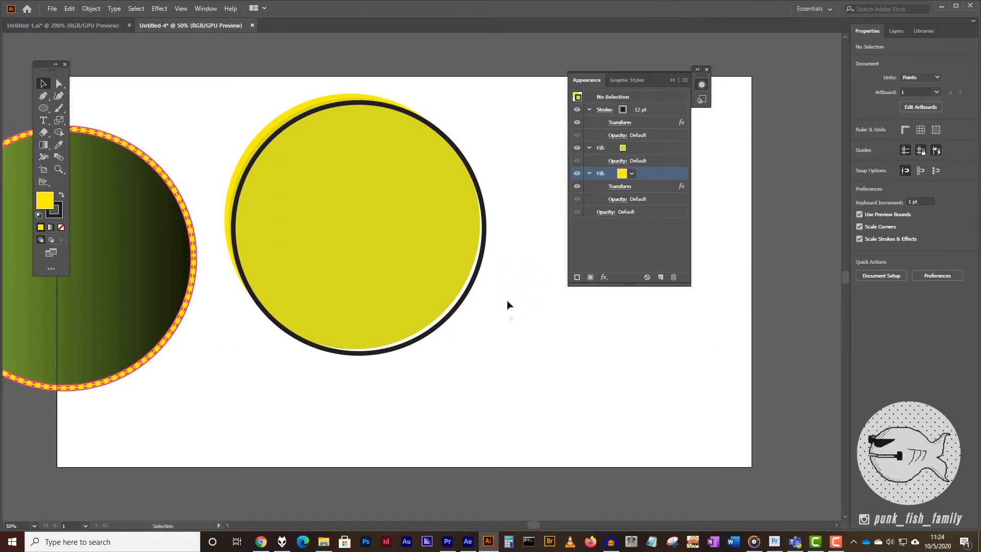
- Delete both circles from the document and reset the fill and stroke to their default colors
left_click_drag(520, 371, 154, 106)
key("Delete")
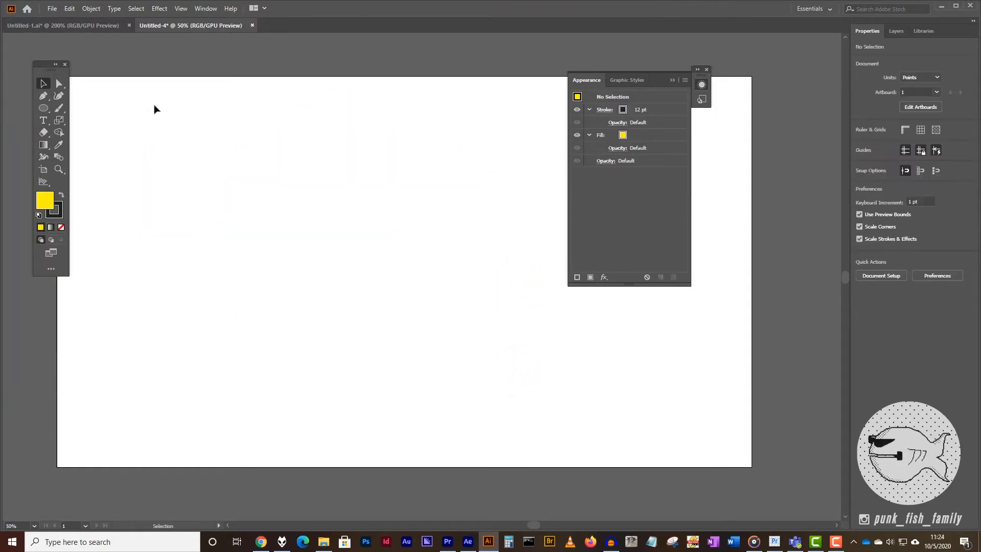
key("d")
left_click(184, 123)
- Switch to Chrome to view the Mighty Slab font page on Adobe Fonts, and return to Illustrator
left_click(261, 541)
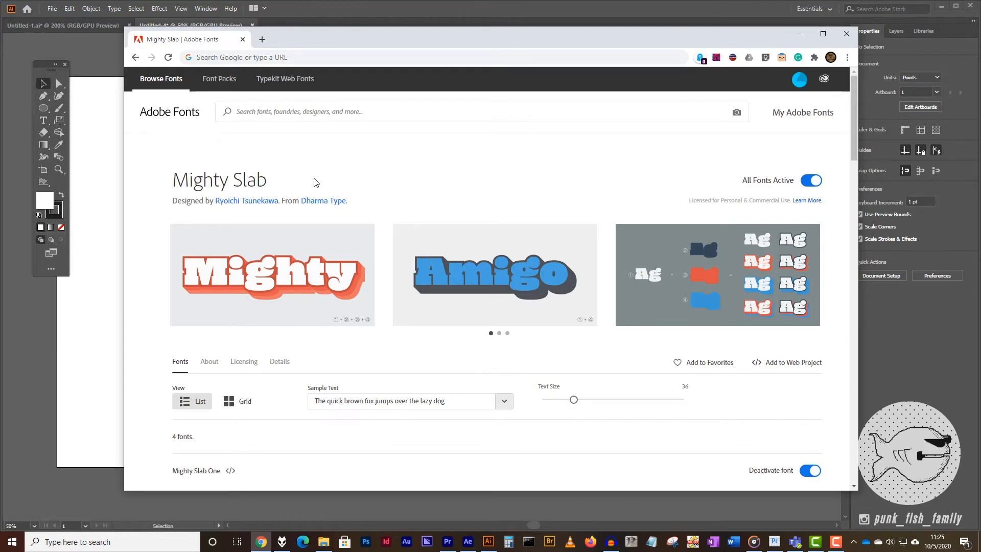
left_click(800, 35)
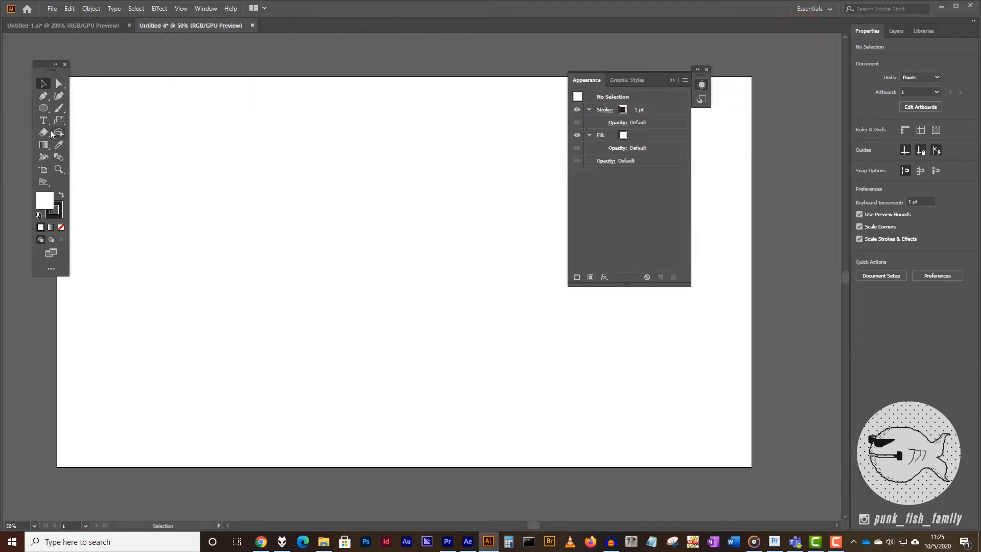
- Activate the Type tool, show the character formatting settings, and place them beside the toolbox
left_click(44, 121)
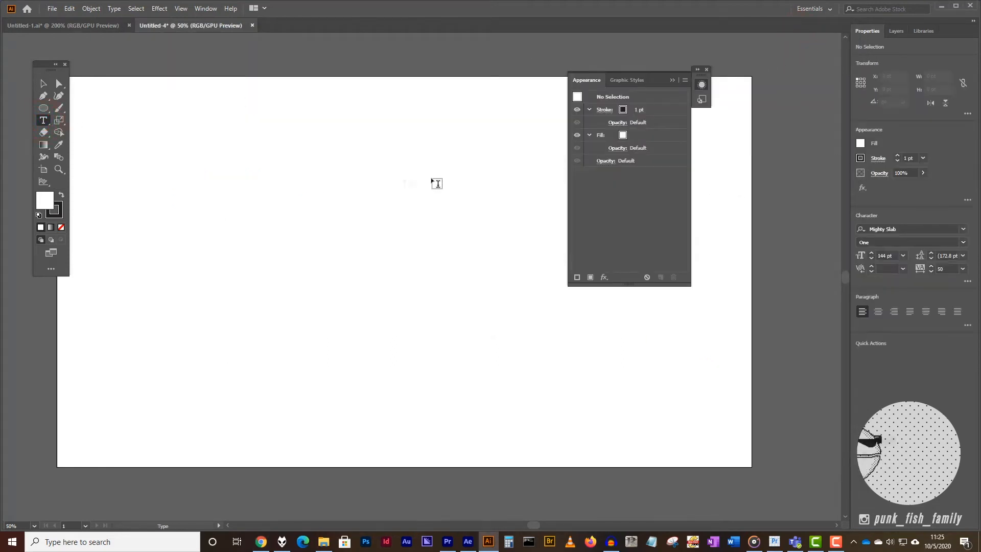
left_click(210, 10)
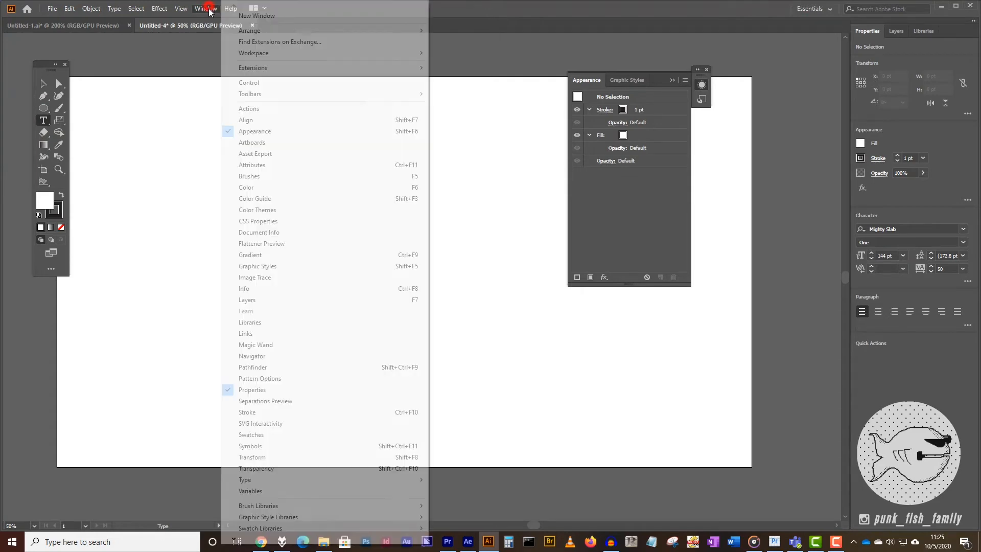
left_click(293, 479)
left_click(516, 411)
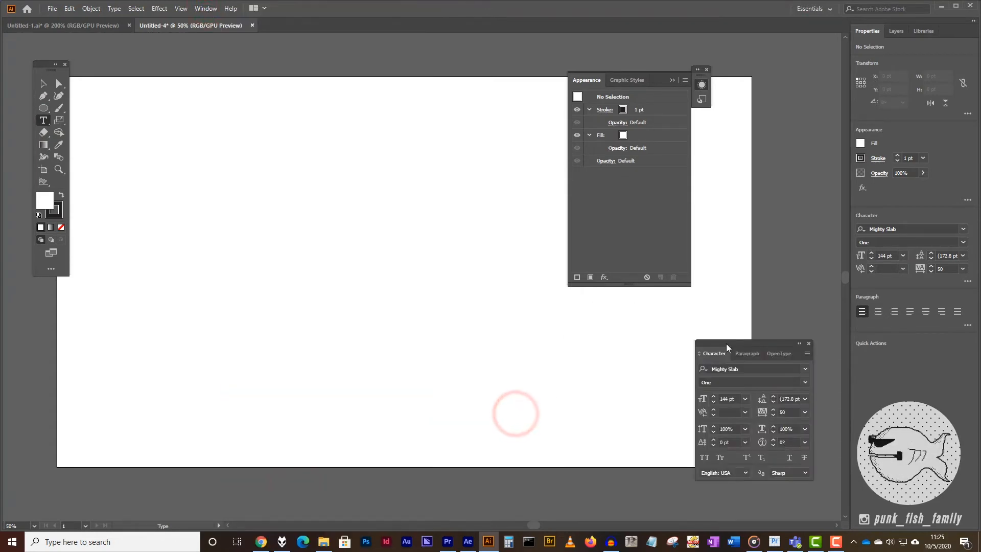
left_click_drag(726, 343, 120, 70)
- Use the Mighty Slab font in style One at 144 pt for new text, and shift the character settings slightly upward
left_click(146, 91)
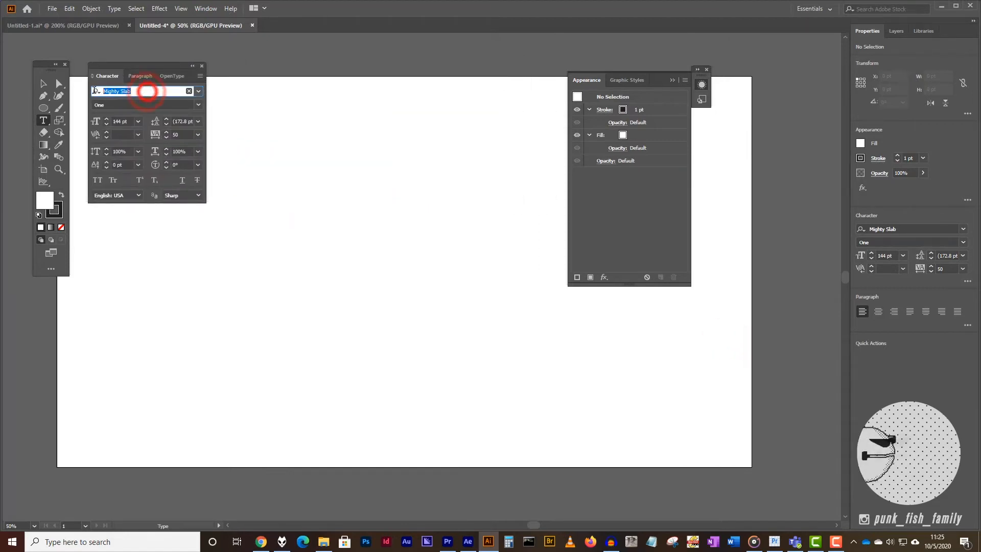
left_click(199, 105)
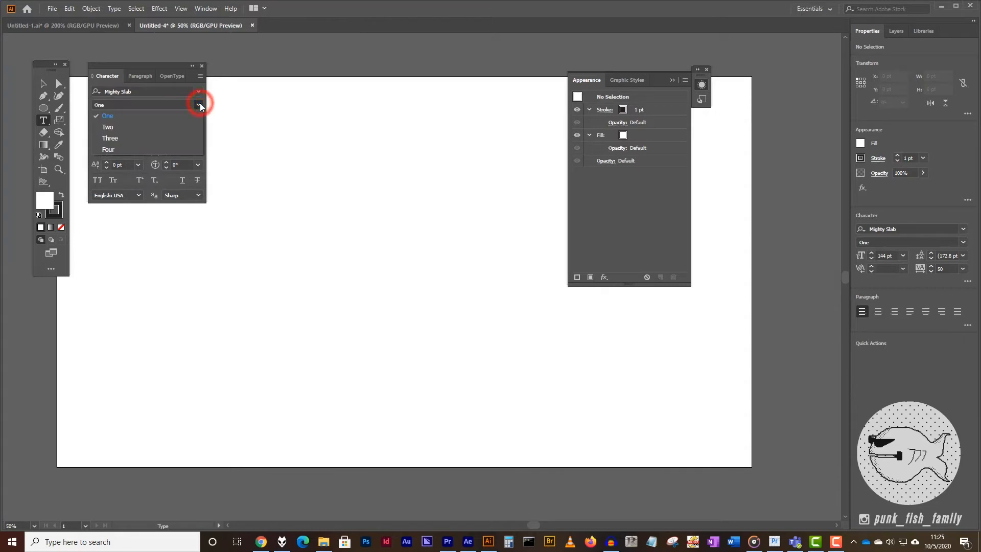
left_click(124, 116)
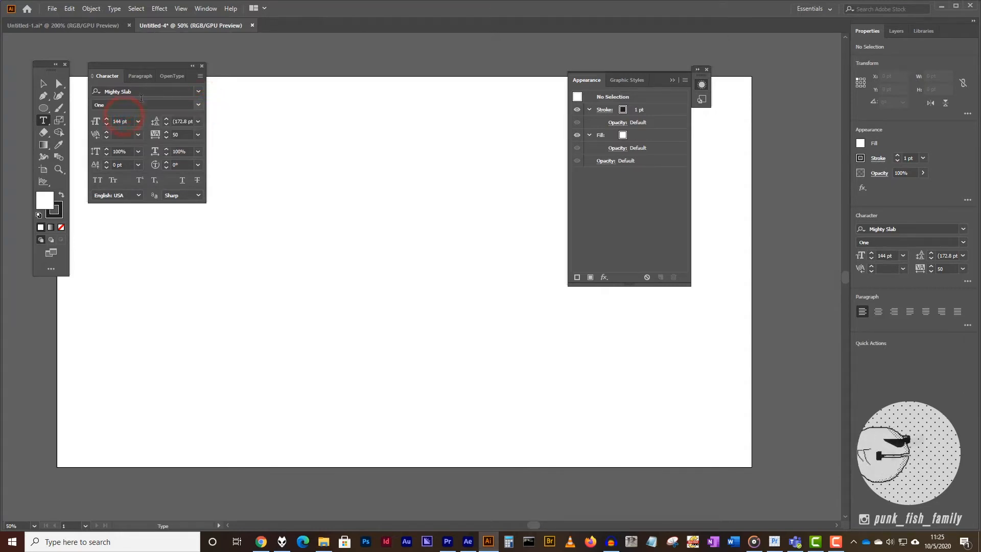
left_click(122, 121)
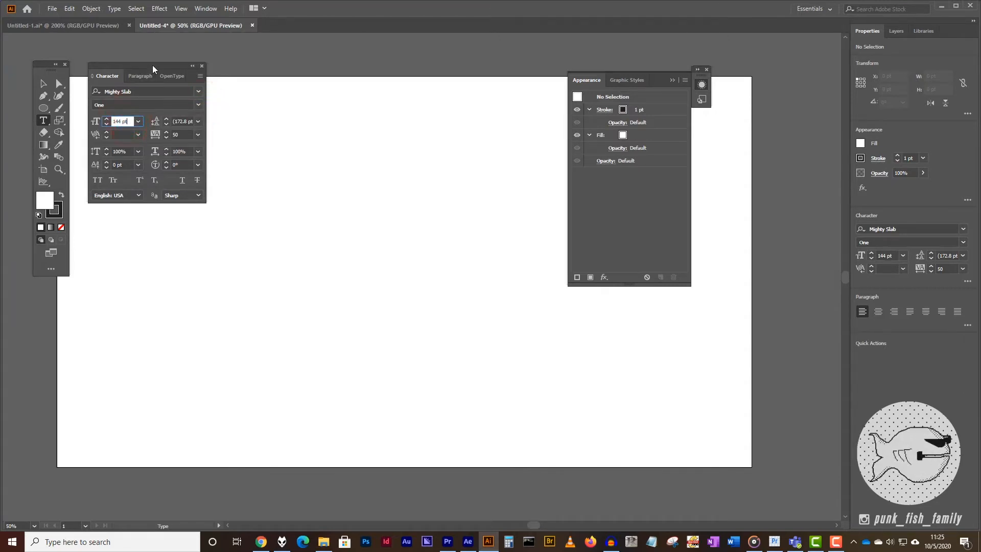
left_click_drag(153, 68, 148, 56)
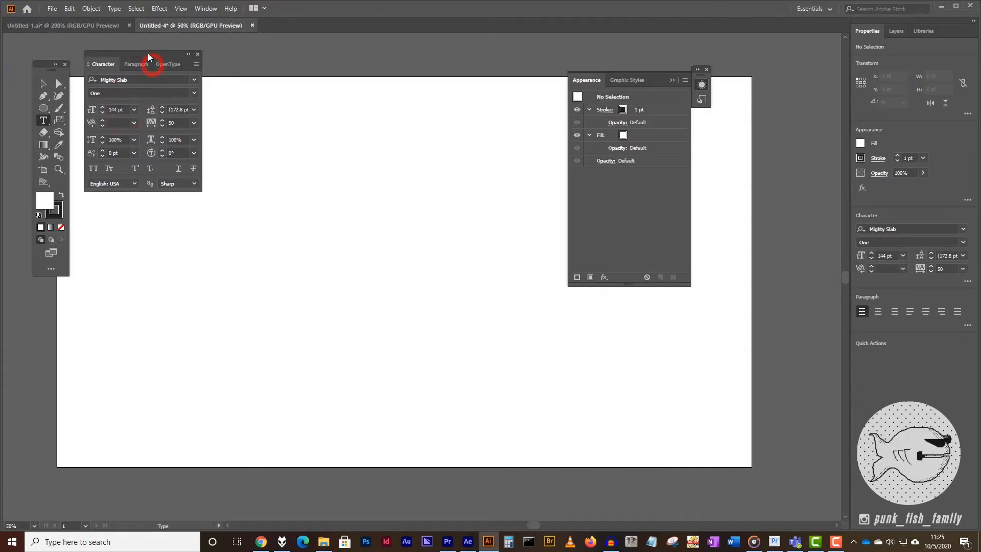
- Add the point text "This is COOL" on the artboard and collapse the appearance settings covering it
left_click(239, 253)
type("THIS")
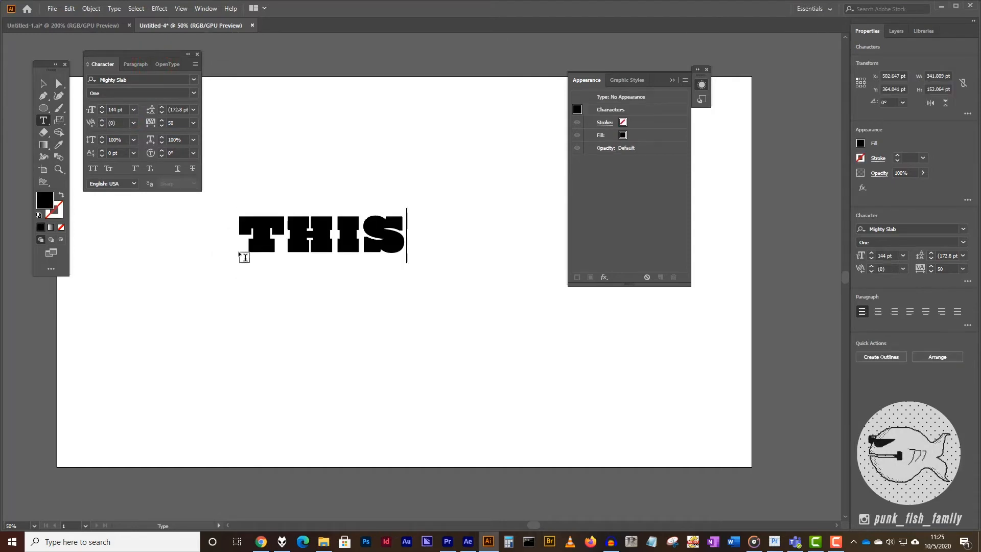
key("BackSpace")
key("BackSpace")
key("BackSpace")
type("hi")
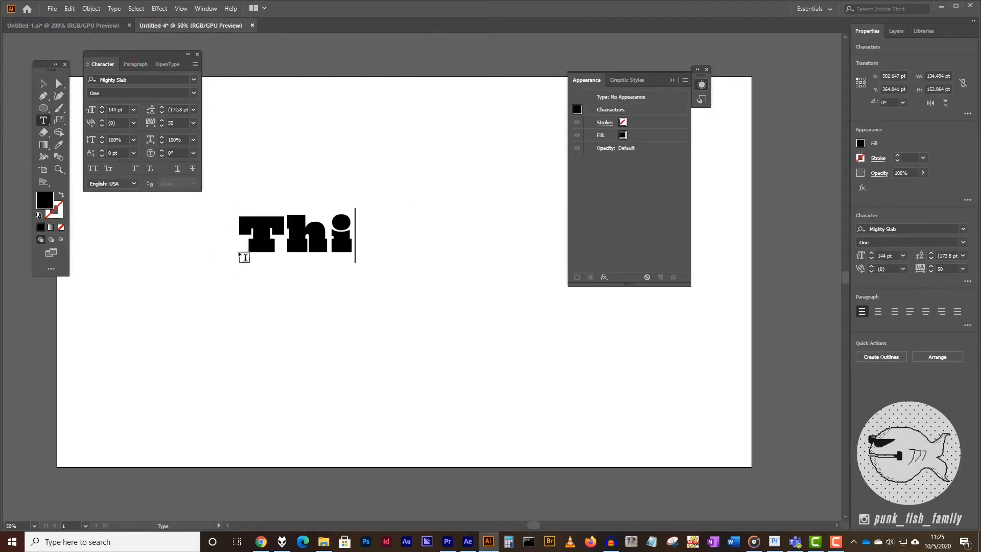
type("s is CO")
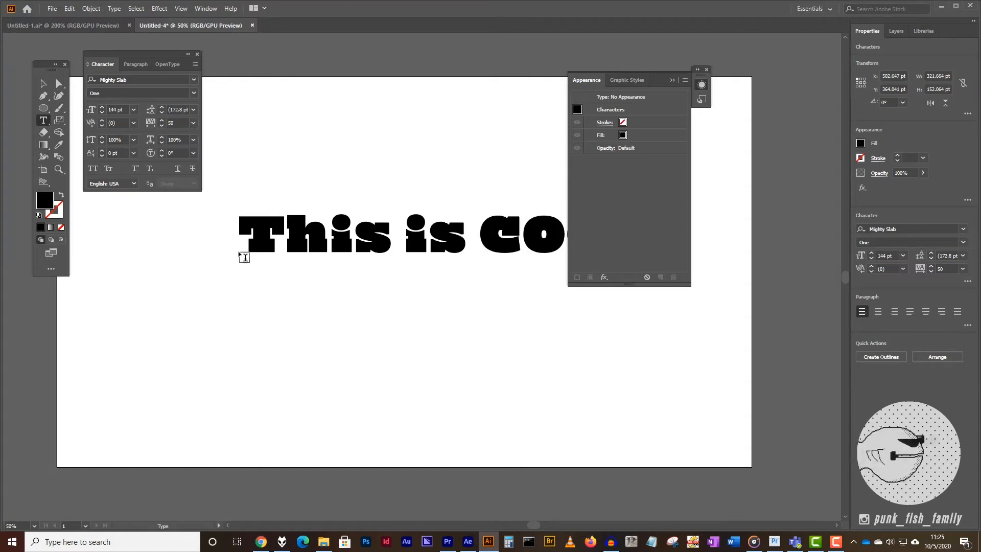
left_click(674, 80)
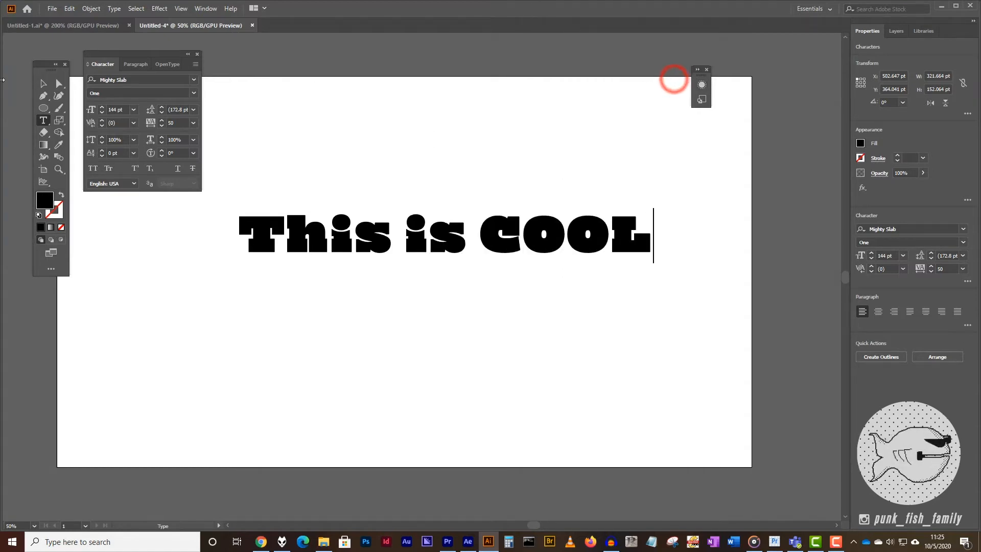
- Move the "This is COOL" text up near the artboard's upper edge and close the character settings
left_click(43, 83)
left_click_drag(488, 226, 480, 144)
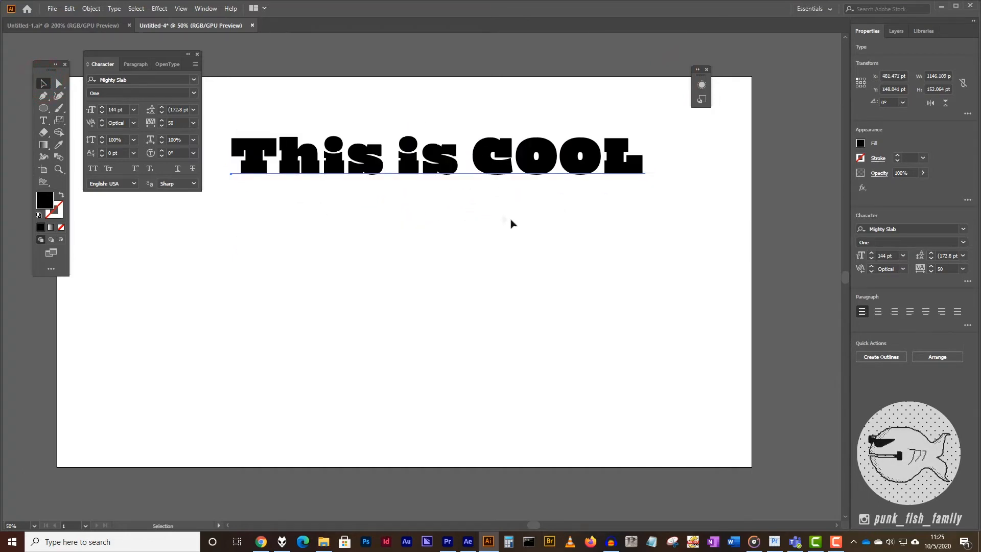
left_click(197, 54)
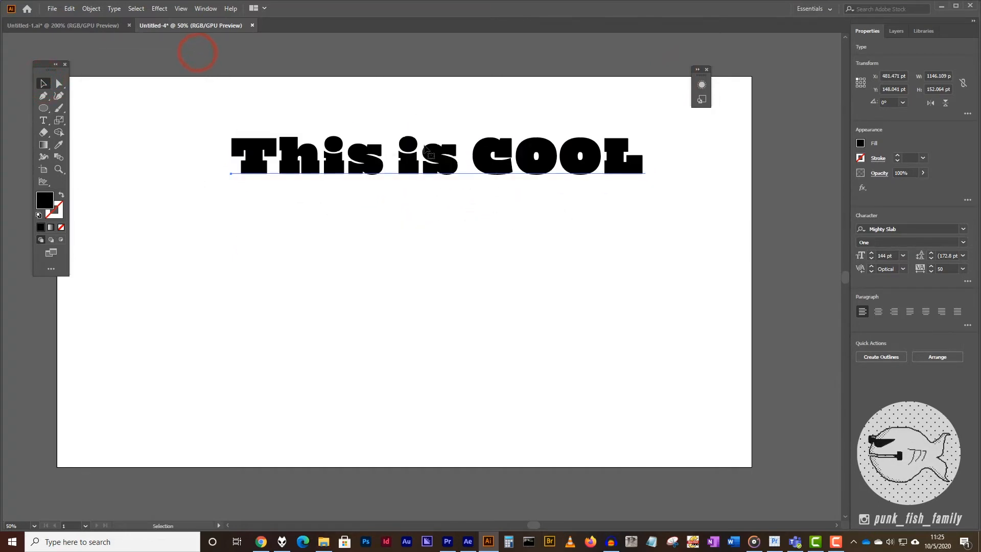
left_click_drag(430, 159, 393, 144)
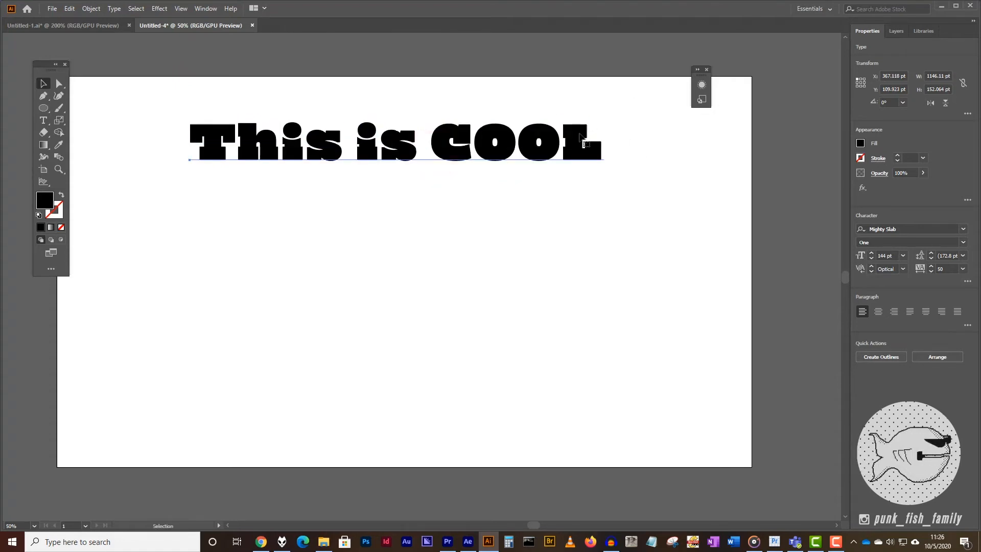
- Reopen the appearance settings and detach them as a standalone floating window clear of the text
left_click(702, 86)
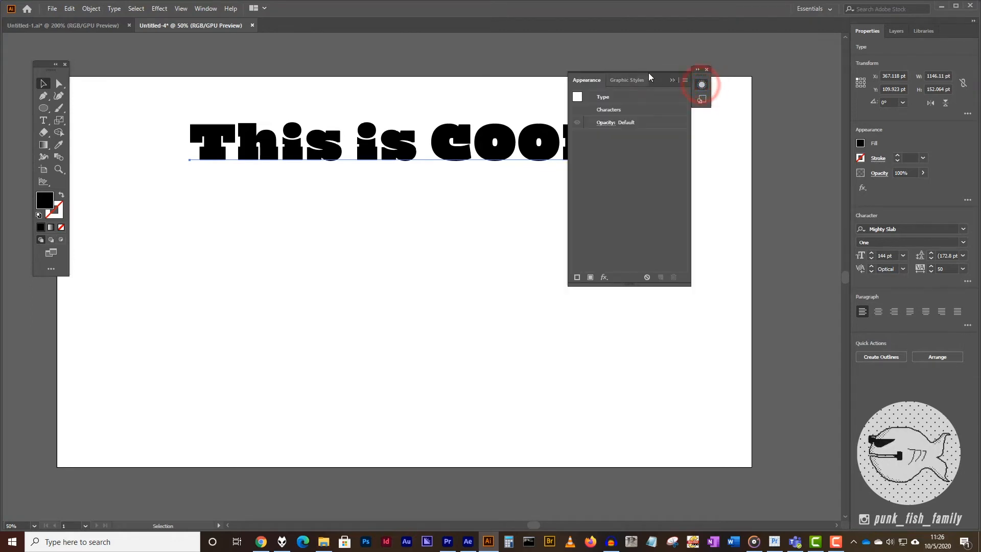
left_click(673, 78)
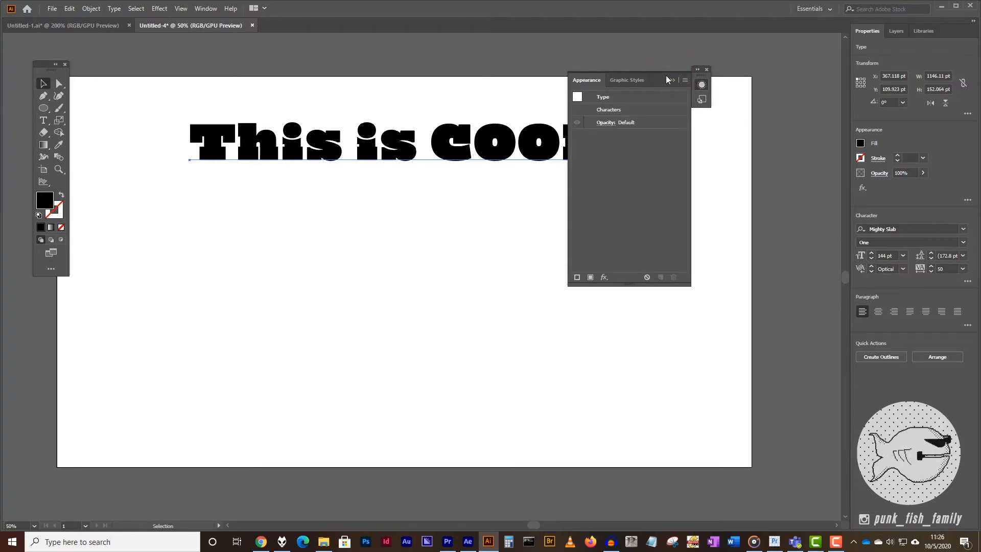
left_click_drag(594, 78, 707, 67)
left_click(705, 69)
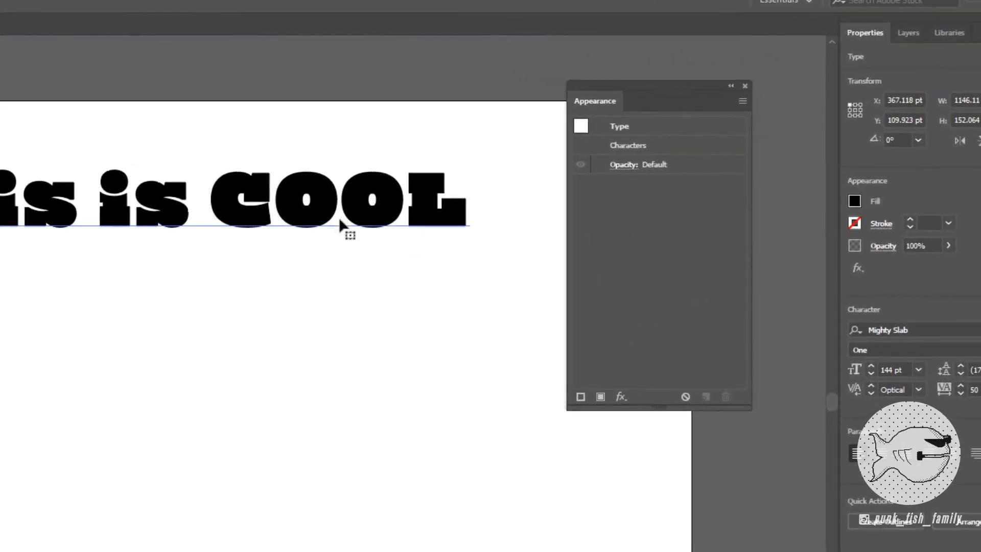
- Add three fills to the "This is COOL" text object
left_click(419, 185)
left_click(600, 397)
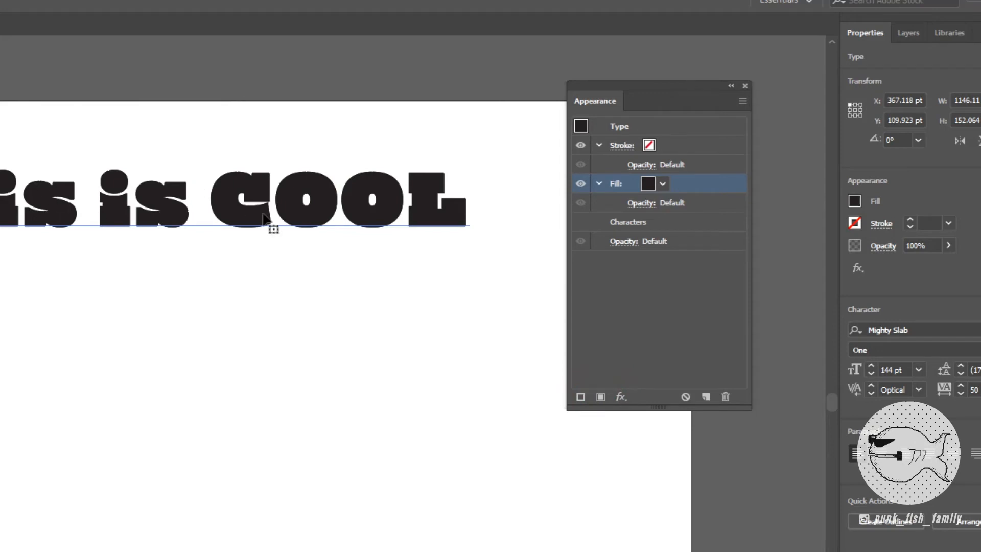
left_click(600, 396)
left_click(601, 396)
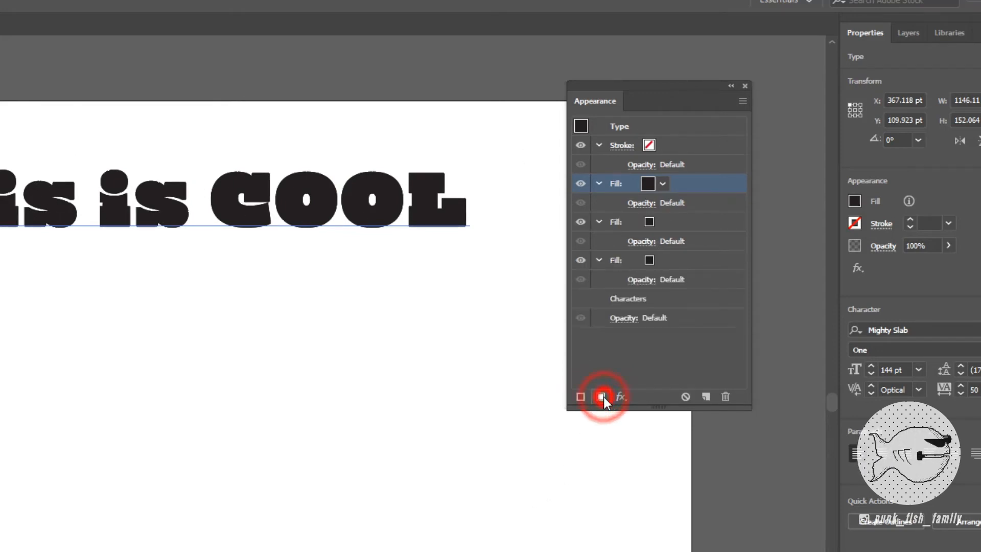
- Color the text's uppermost fill with the CMYK Red swatch
left_click(663, 183)
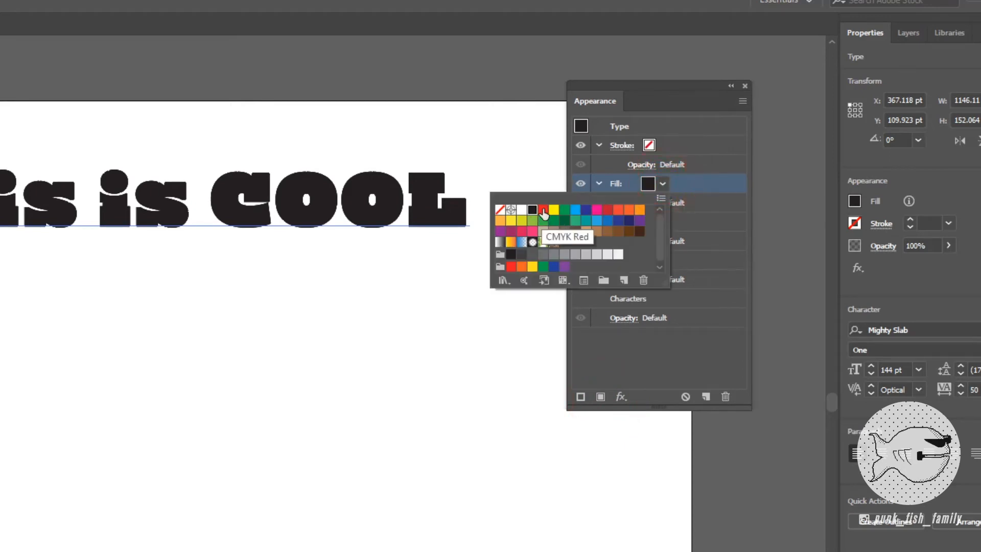
left_click(542, 210)
left_click(676, 382)
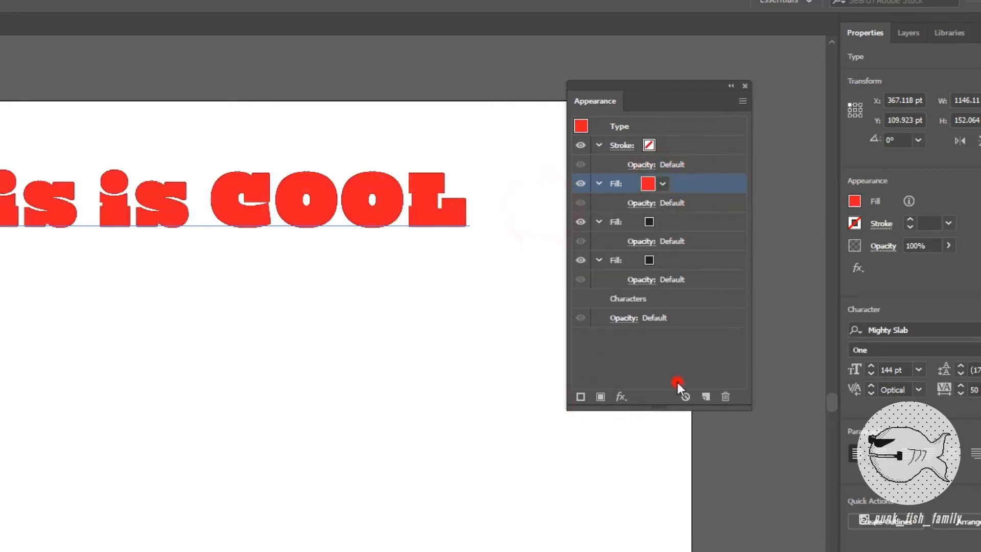
- Color the text's middle fill with the white swatch and leave the lowest fill black
left_click(642, 220)
left_click(662, 222)
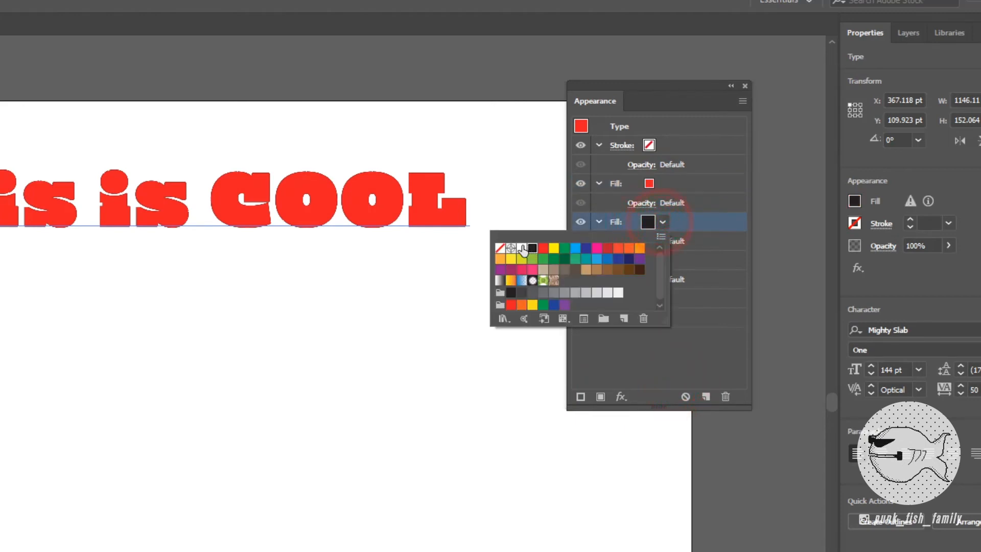
left_click(522, 248)
left_click(665, 351)
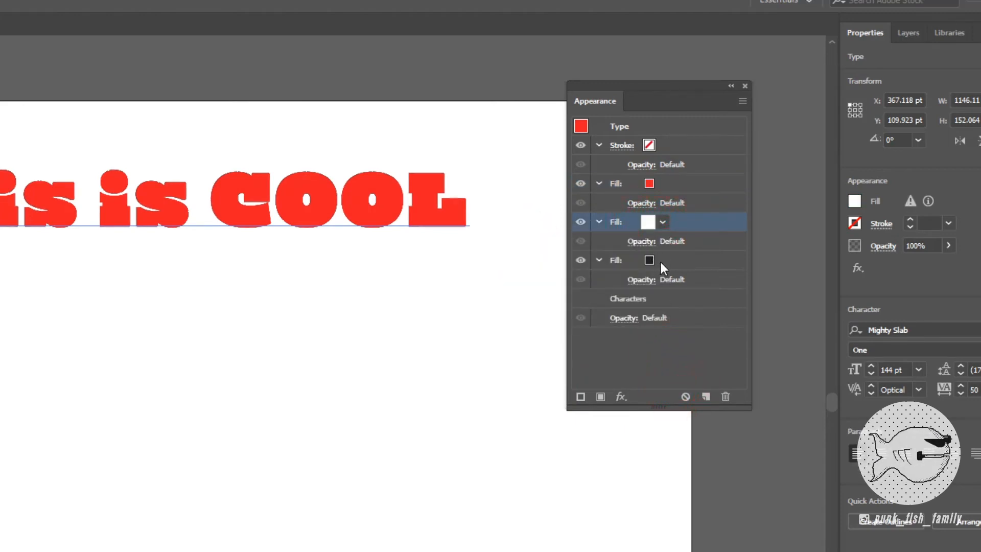
left_click(660, 260)
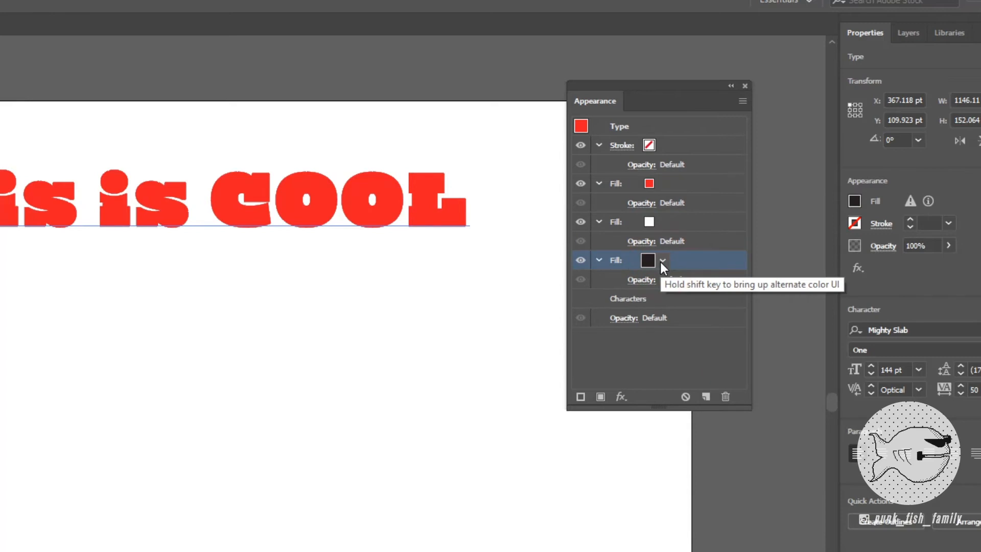
left_click(674, 349)
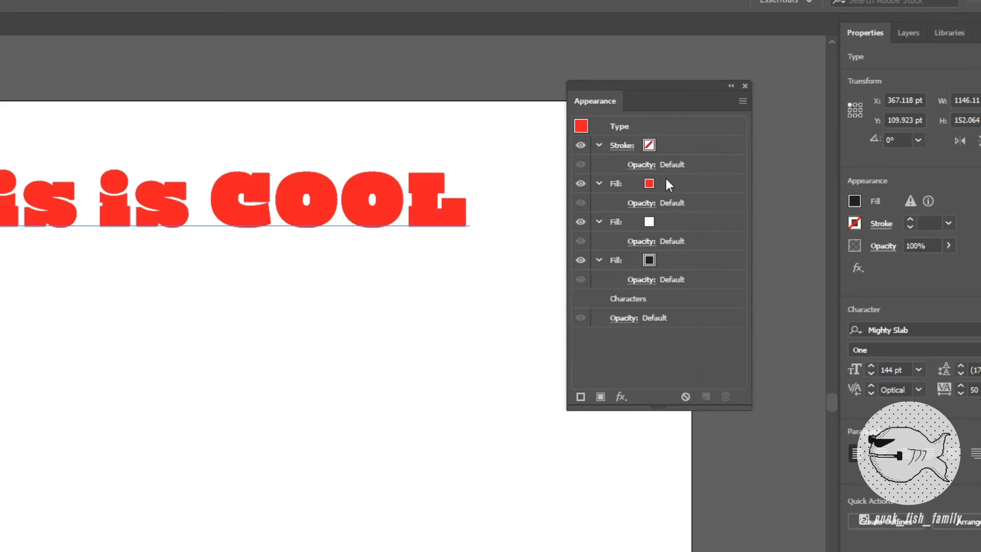
- Apply a Transform effect to the white fill, moving it -6 pt horizontally and 6 pt vertically
left_click(702, 218)
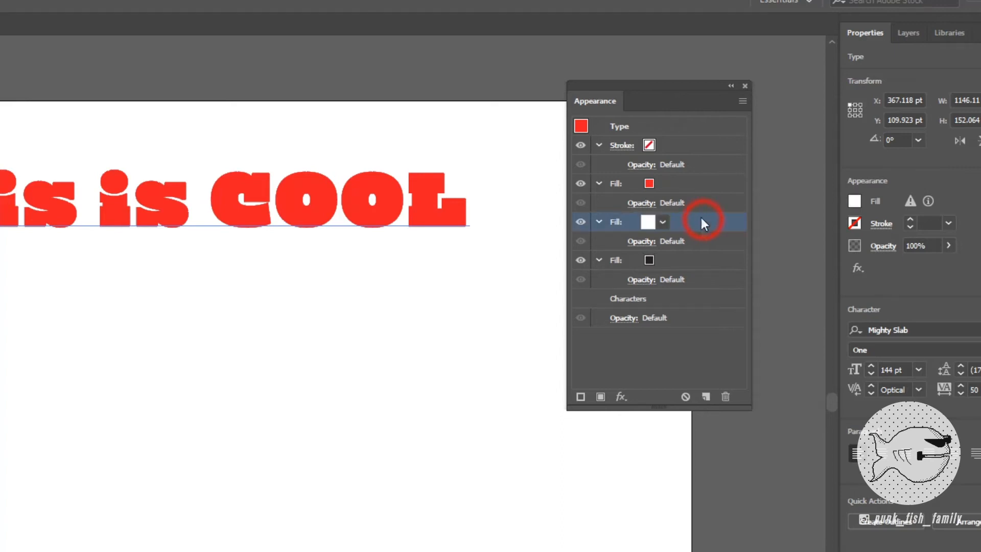
left_click(624, 397)
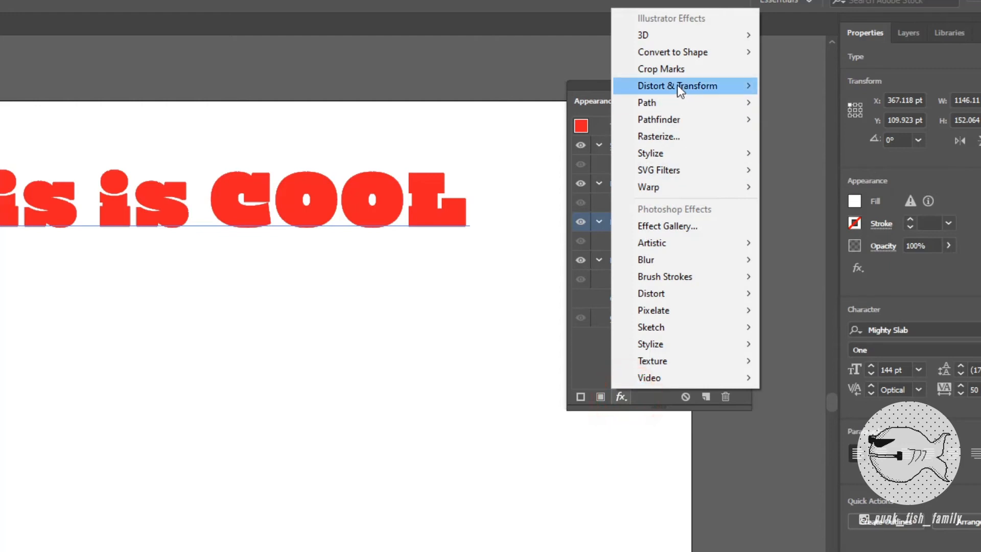
mouse_move(676, 85)
left_click(799, 139)
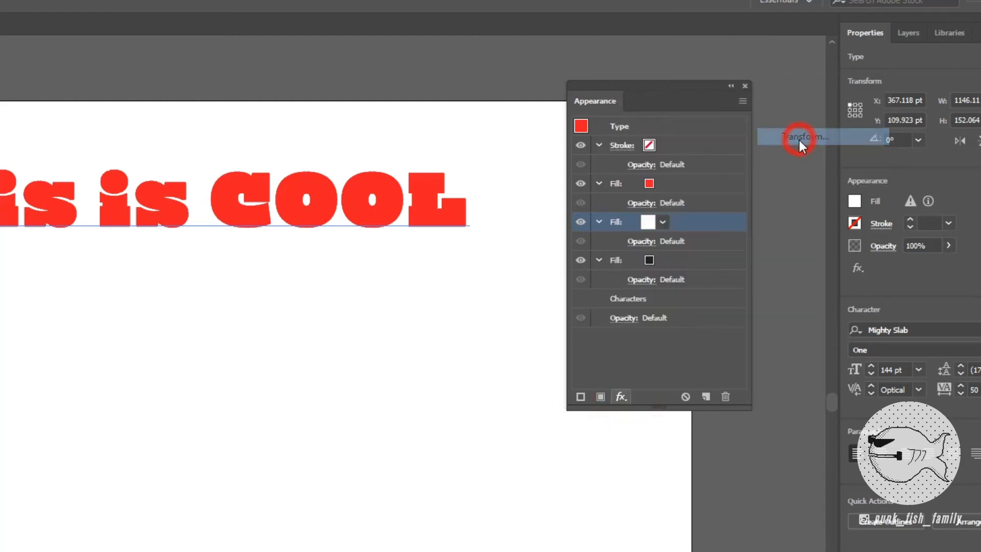
left_click(827, 326)
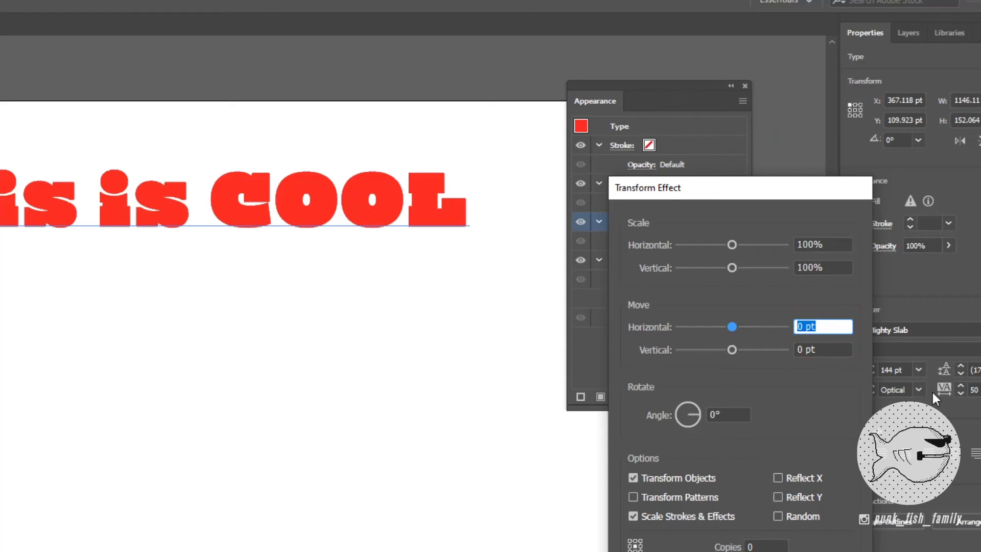
type("6")
key("Tab")
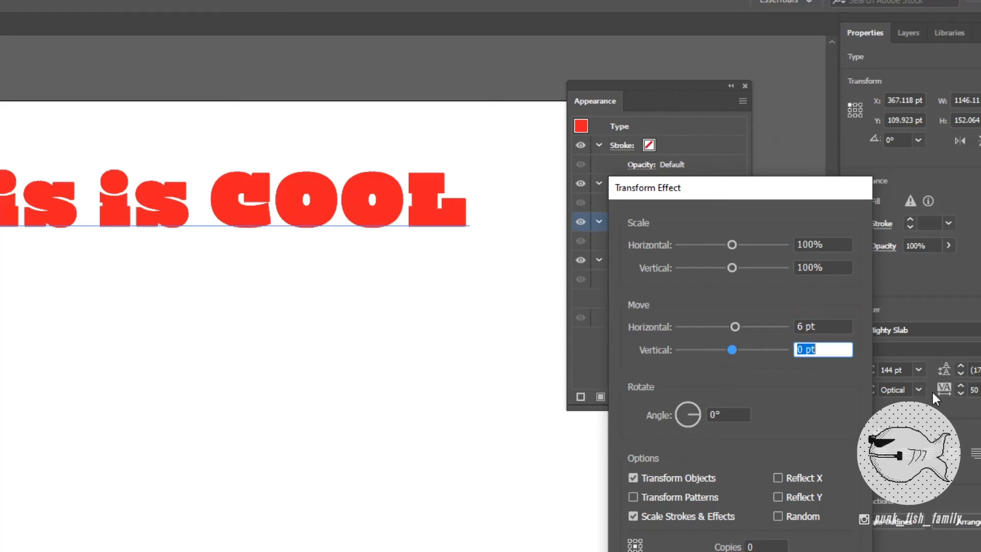
type("6")
left_click(828, 326)
type("-6")
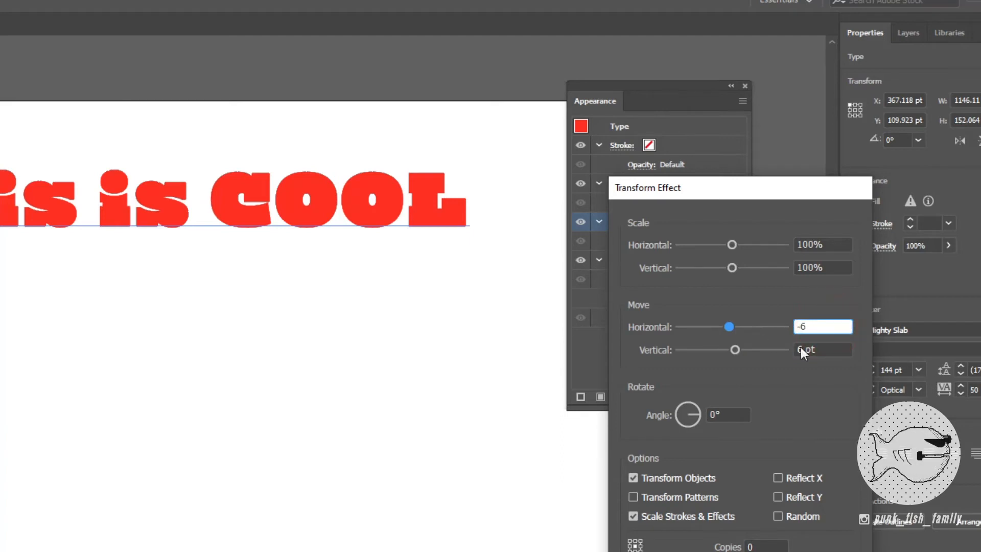
left_click(839, 349)
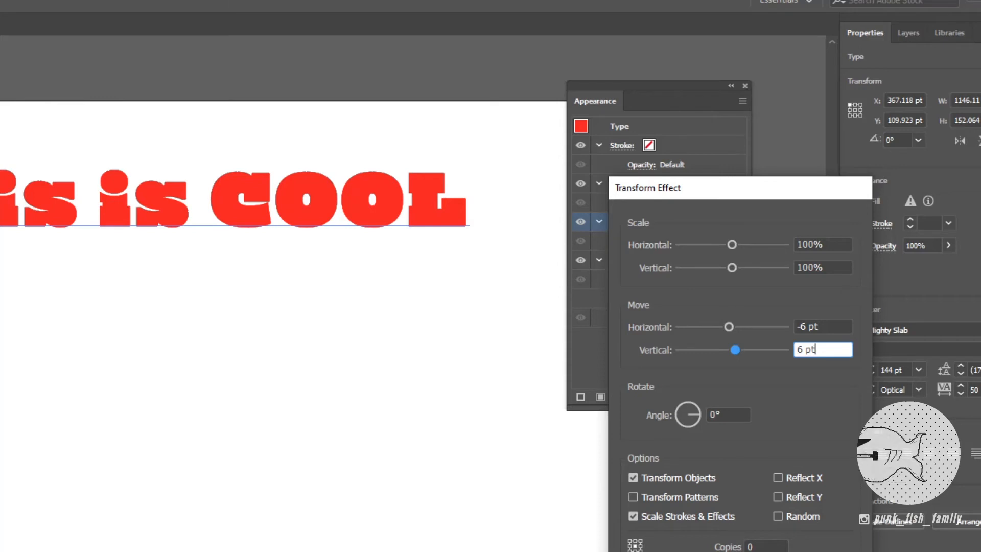
key("Tab")
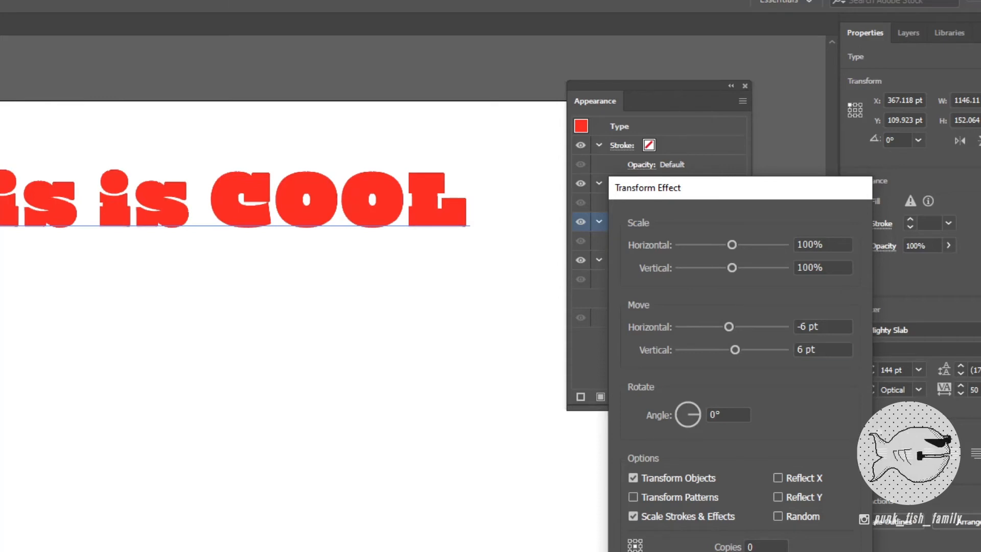
key("Return")
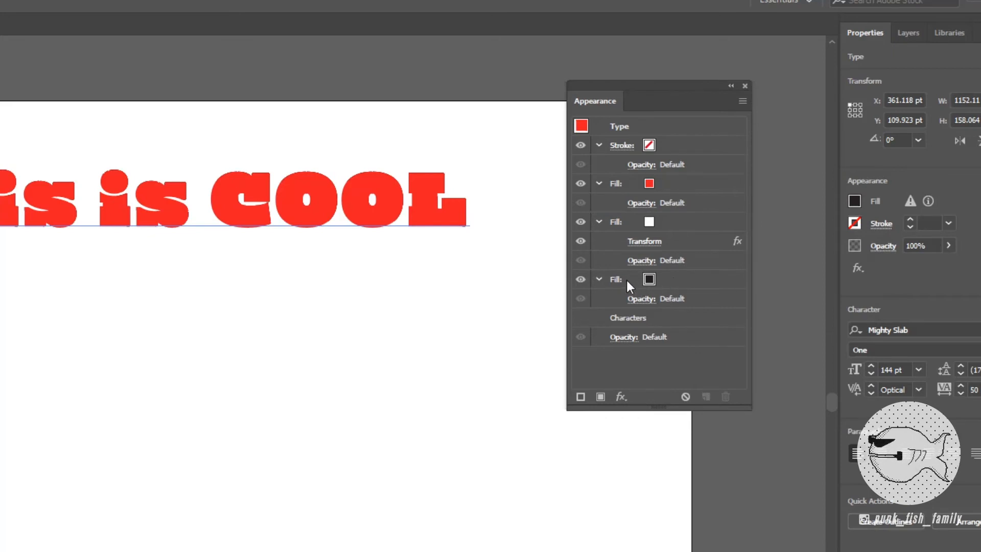
- Apply a Transform effect to the black fill, moving it -12 pt horizontally and 12 pt vertically
left_click(684, 281)
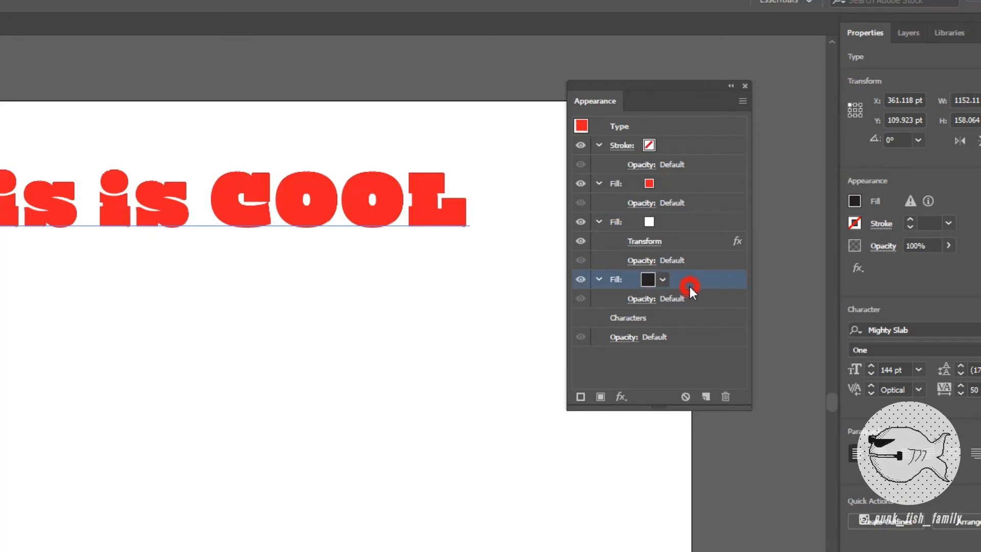
left_click(620, 398)
mouse_move(688, 88)
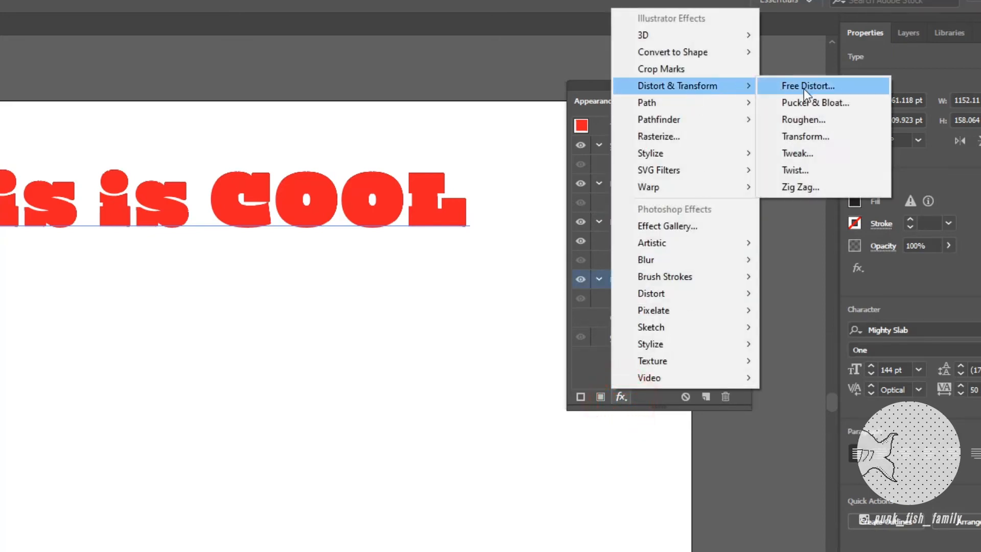
left_click(814, 142)
left_click(833, 325)
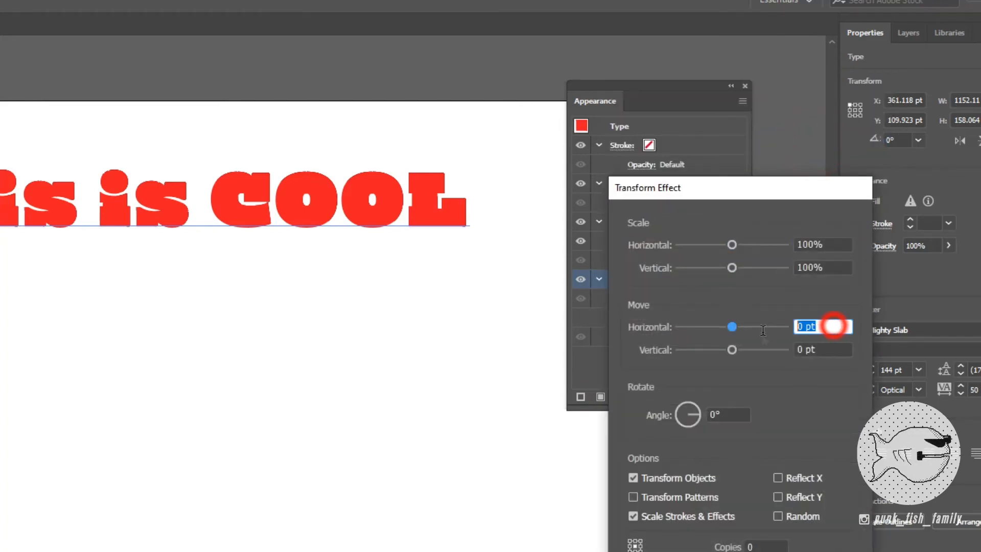
type("-12")
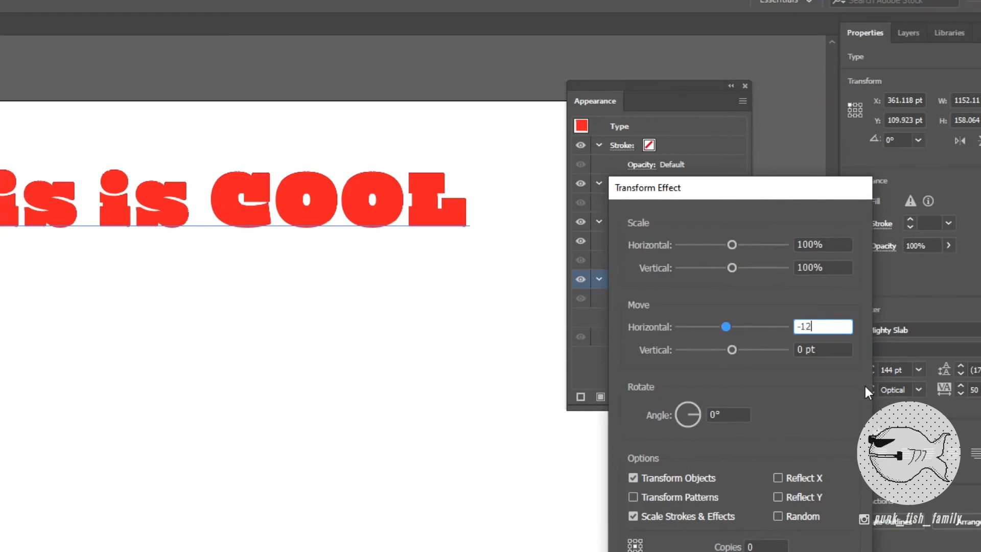
key("Tab")
type("12")
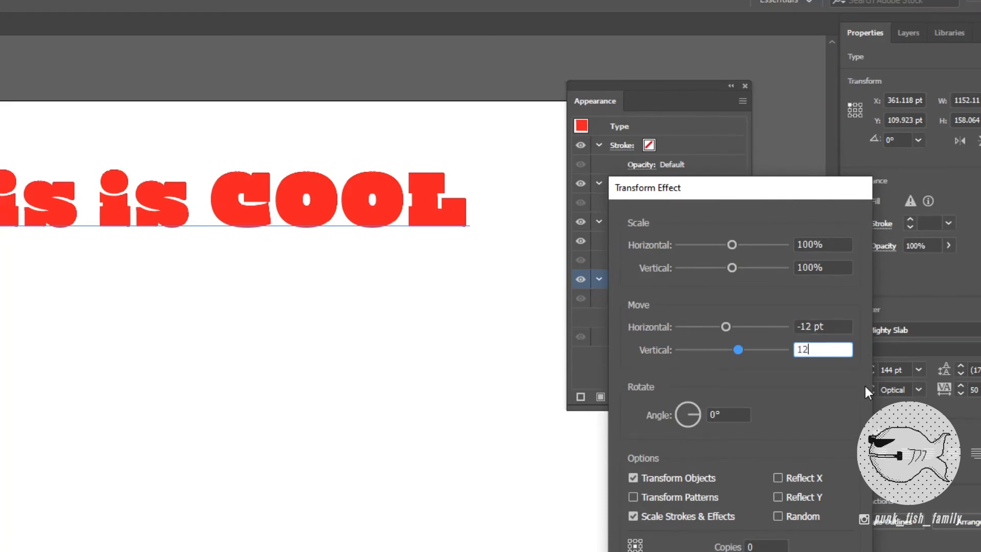
key("Tab")
key("Tab")
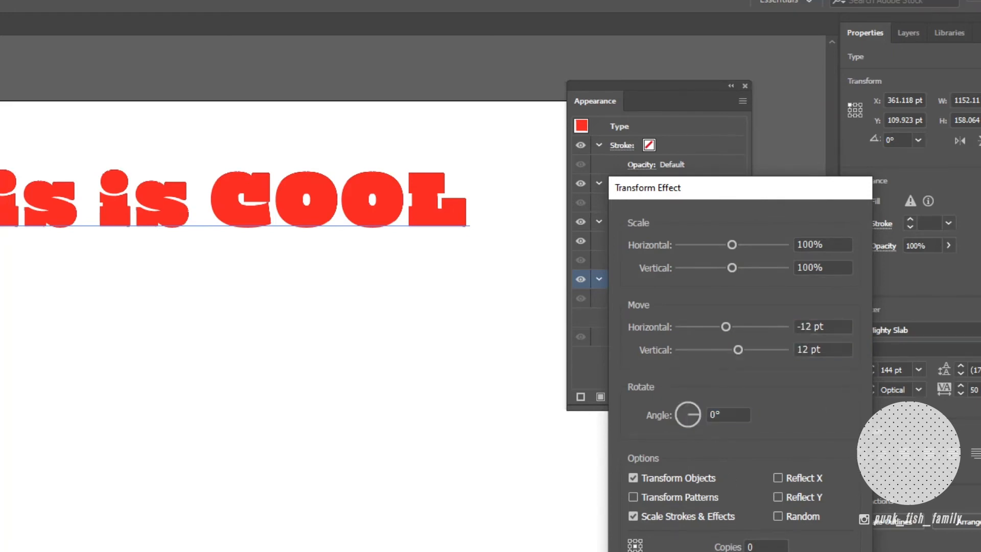
key("Return")
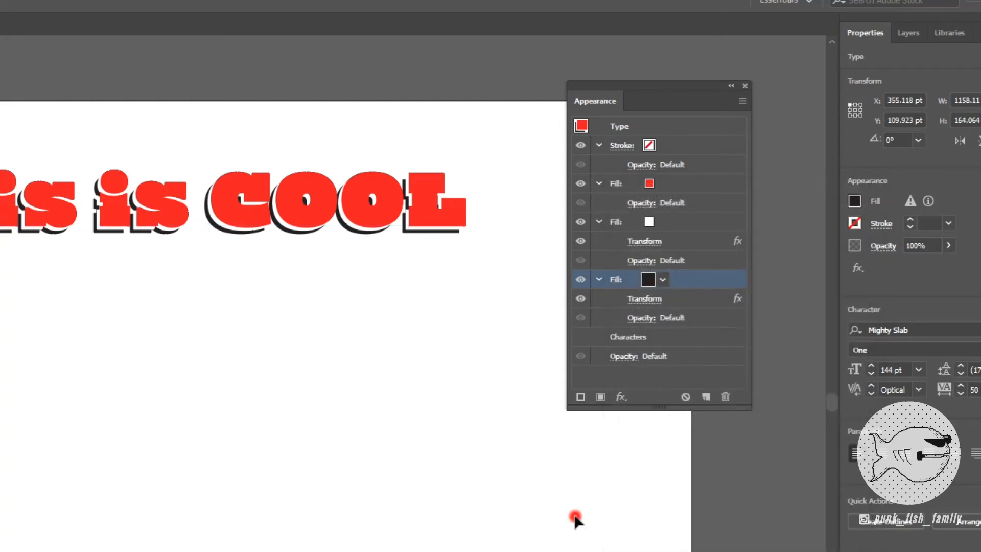
- Deselect the finished "This is COOL" text, then move it slightly closer to the artboard's upper edge
left_click(576, 508)
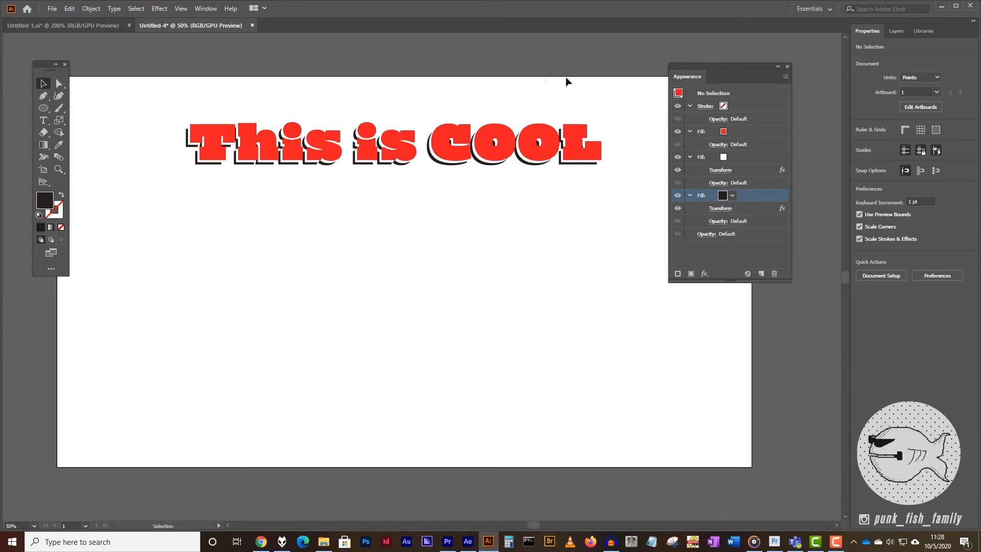
left_click_drag(503, 145, 503, 135)
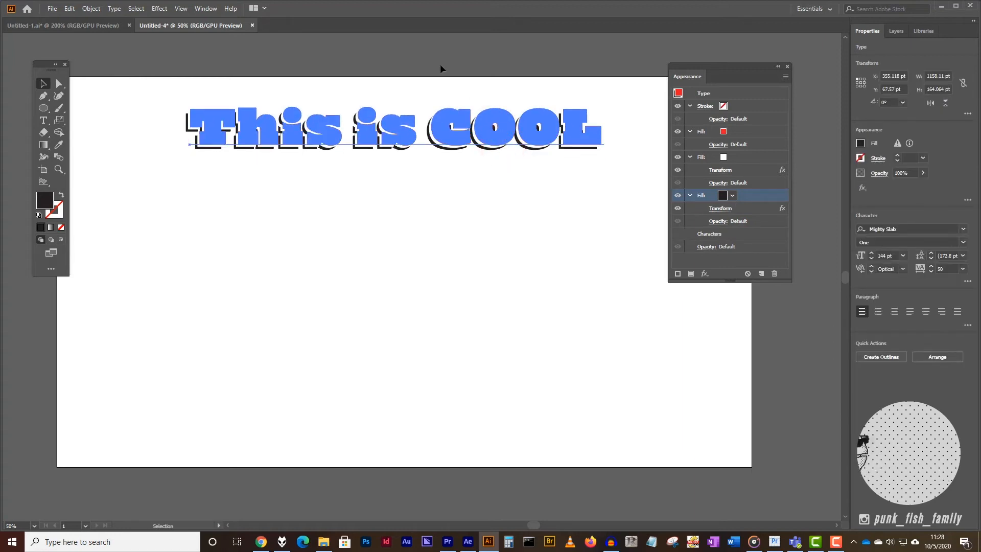
- Add the text "This is COOL!" below the red lettering and shift it slightly down and to the left
left_click(44, 122)
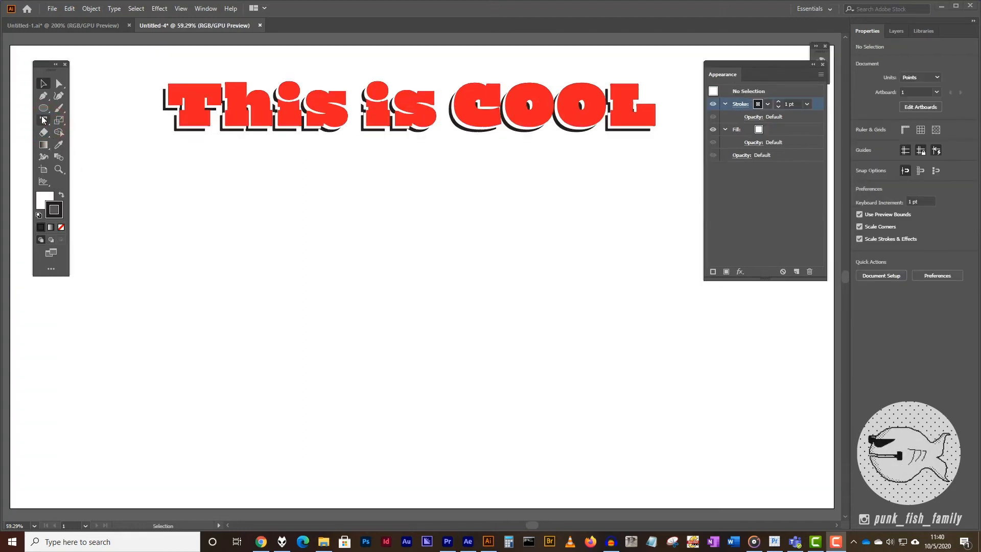
left_click(44, 121)
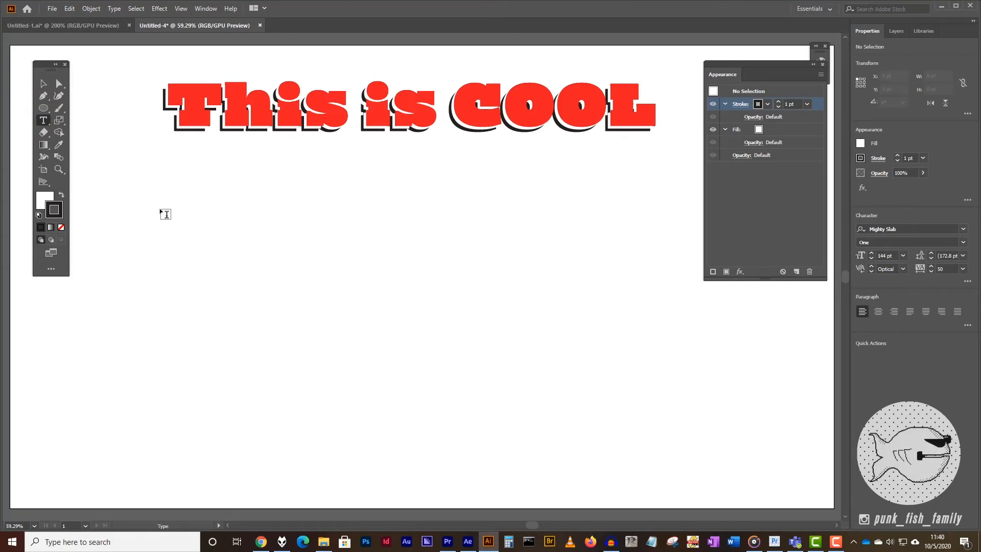
left_click(161, 211)
type("T")
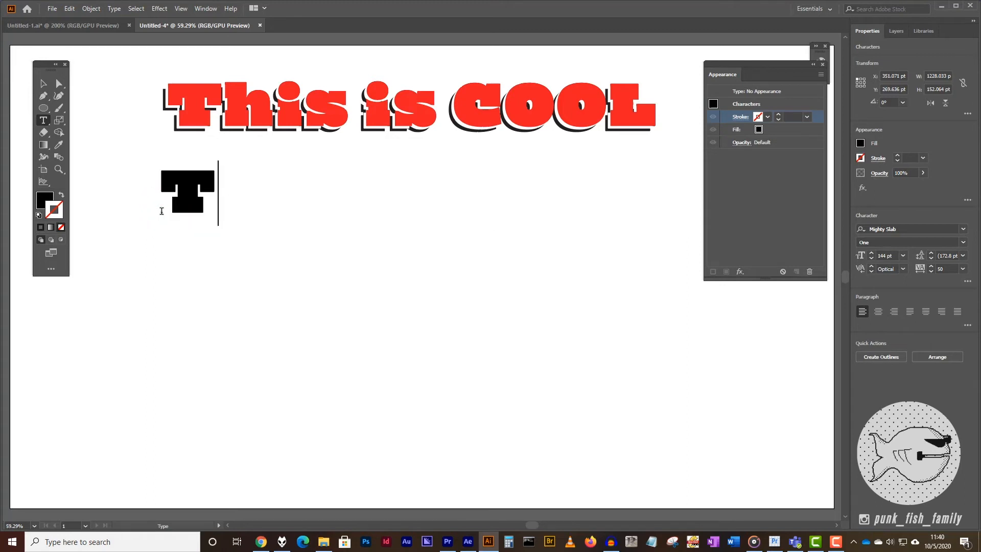
type("his is C")
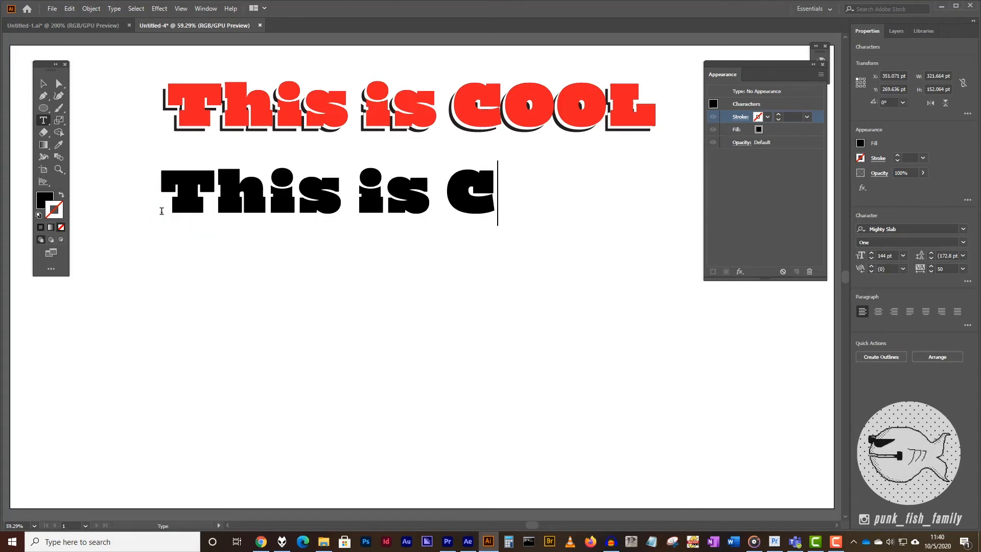
type("OOL!")
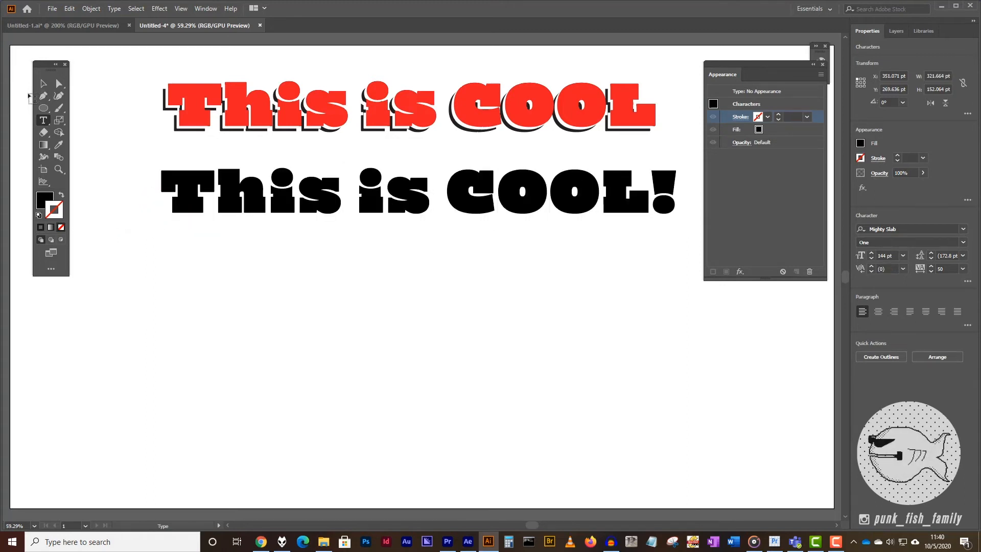
left_click(43, 84)
left_click_drag(475, 207, 468, 217)
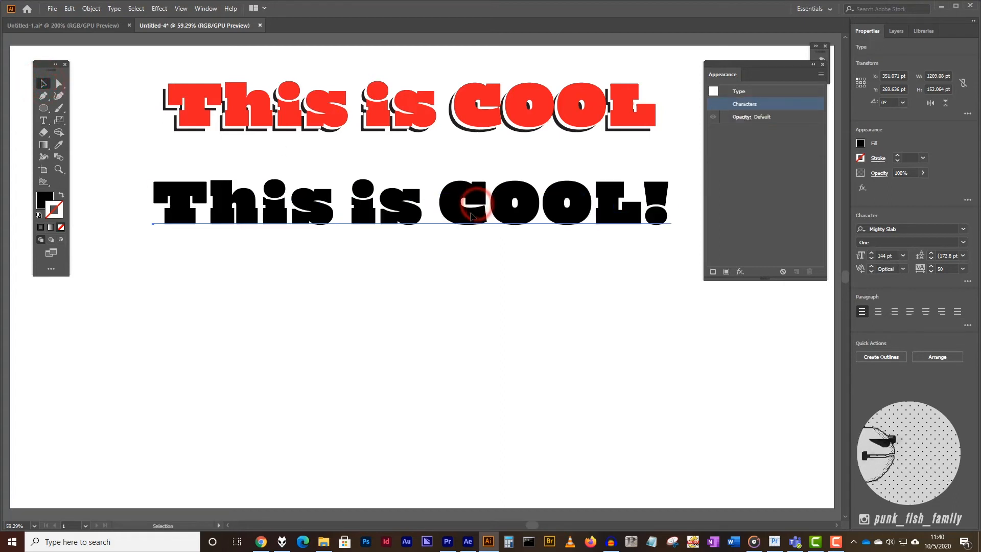
- Set the fill of the "This is COOL!" characters to None and collapse the color settings
left_click(45, 199)
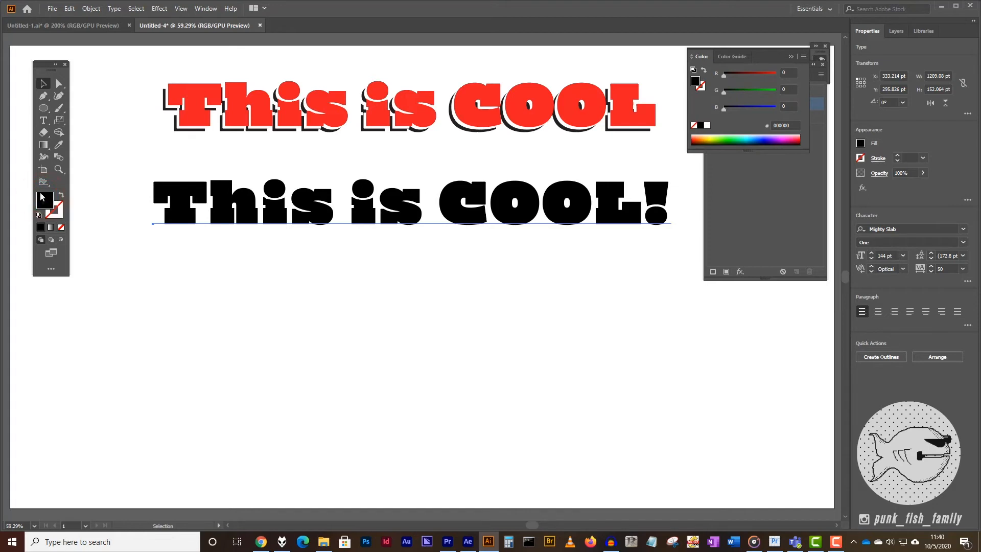
left_click(61, 228)
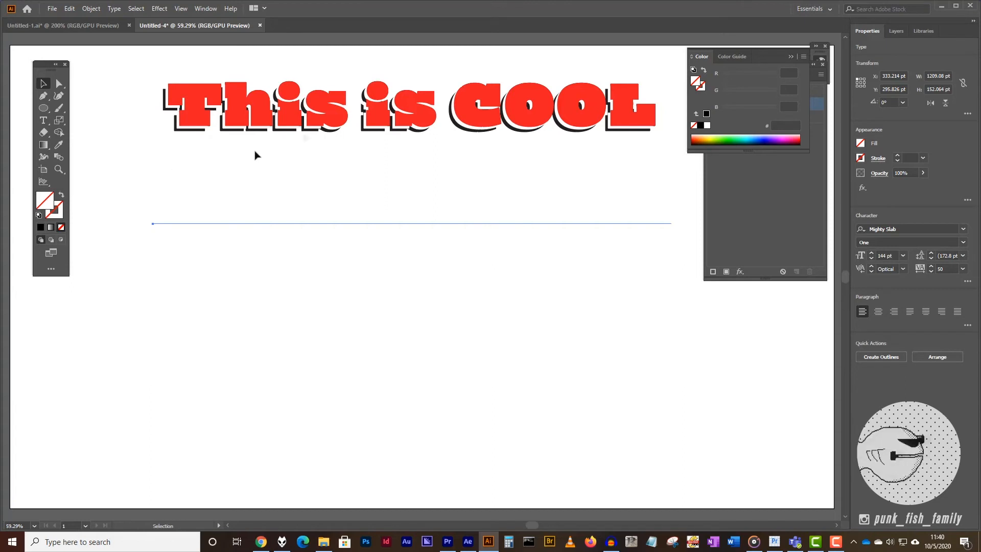
left_click(795, 61)
left_click(320, 207)
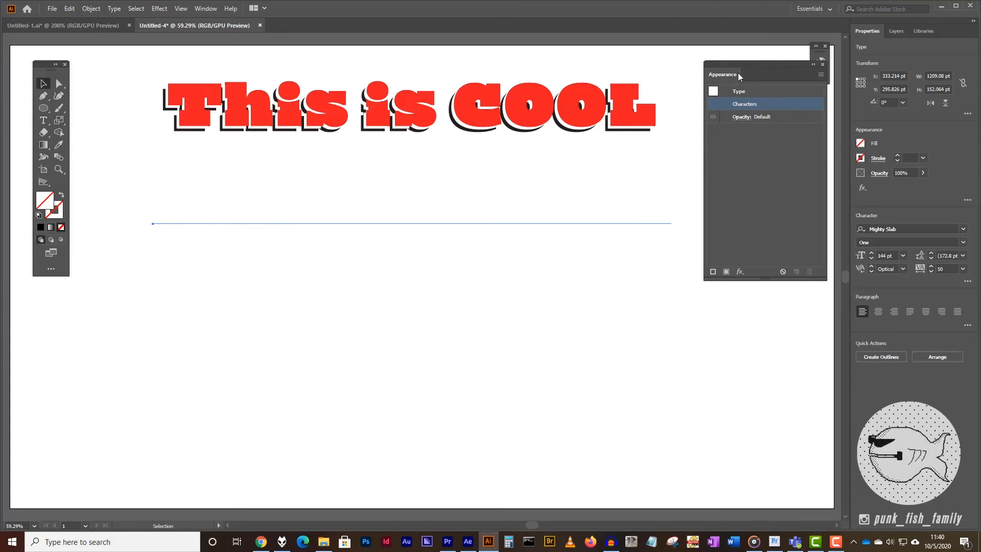
- Add a new fill to the "This is COOL!" text object and color it with the yellow-green swatch
left_click_drag(734, 71, 718, 74)
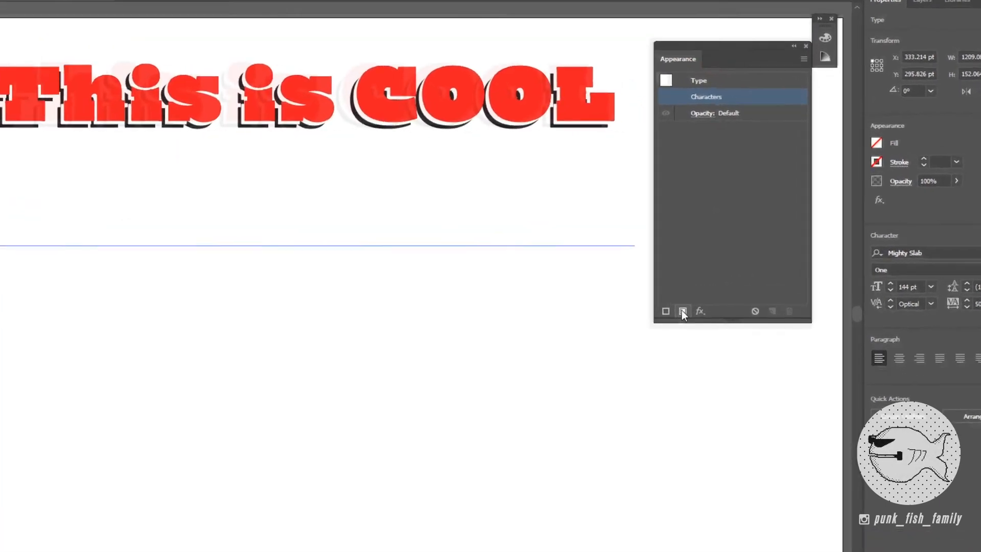
left_click(682, 312)
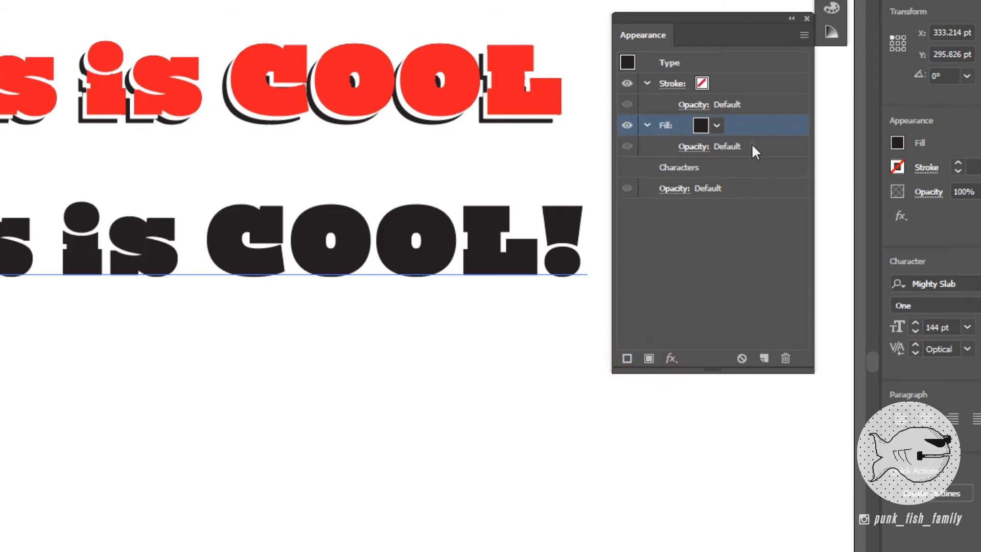
left_click(717, 126)
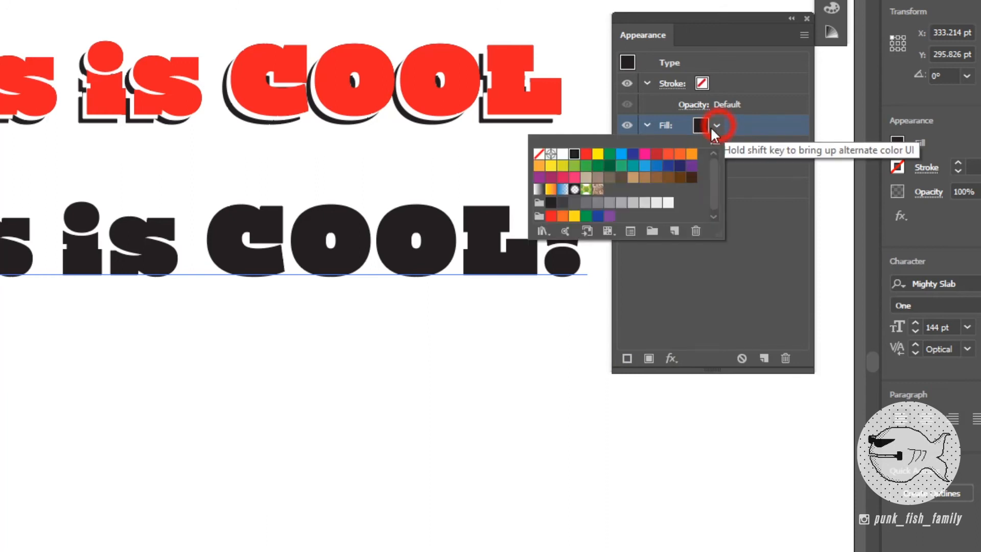
left_click(562, 169)
left_click(718, 287)
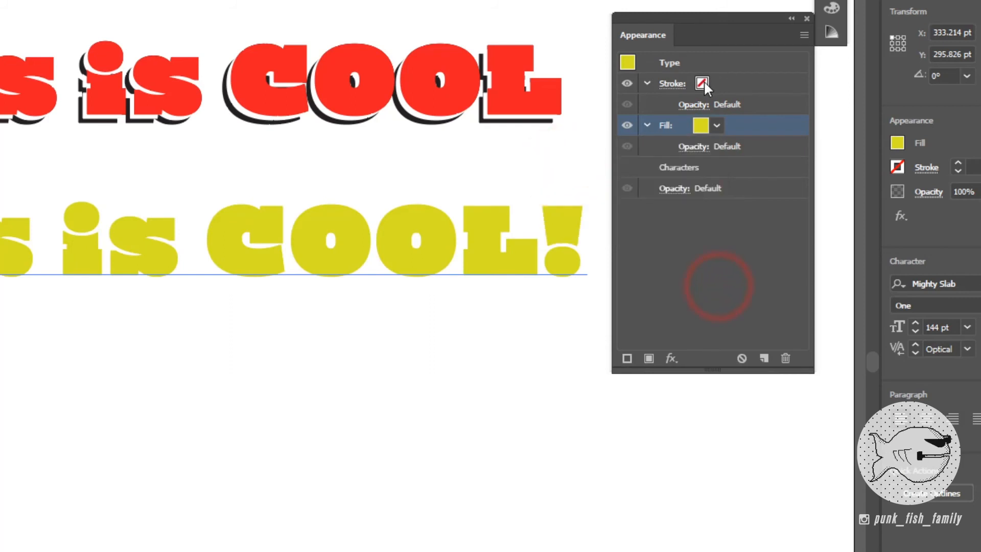
- Give the "This is COOL!" text a black stroke with a weight of 3 pt
left_click(703, 81)
left_click(697, 82)
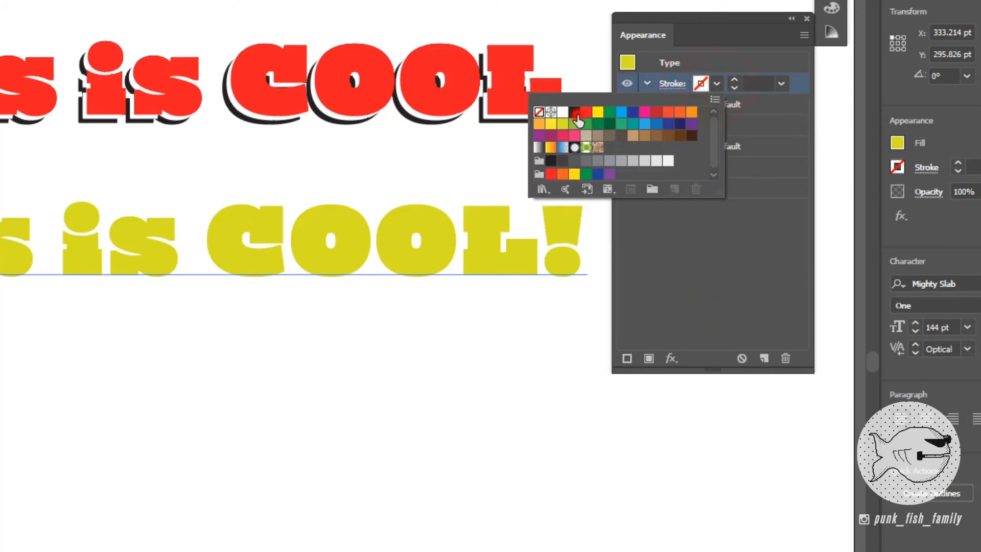
left_click(575, 112)
left_click(734, 79)
left_click(735, 79)
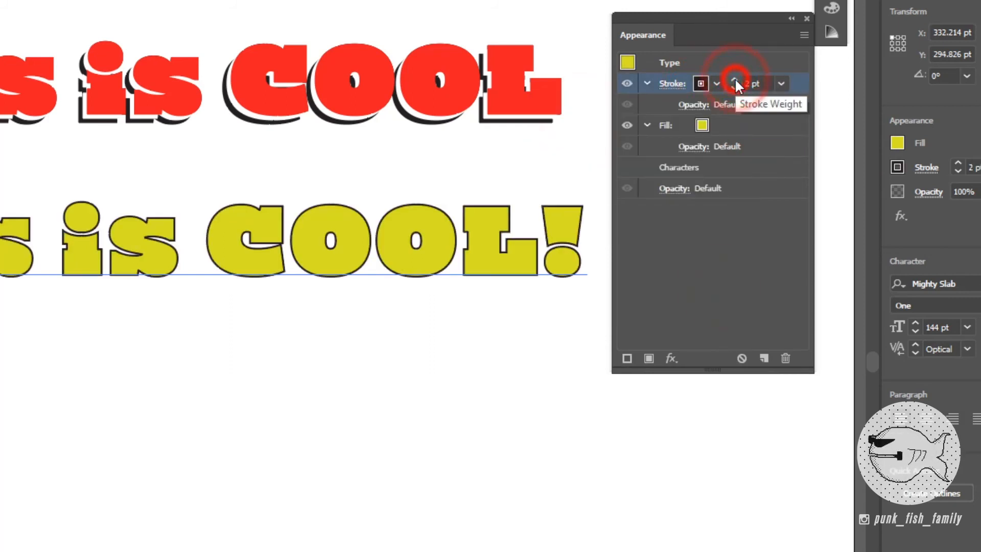
left_click(734, 78)
left_click(725, 280)
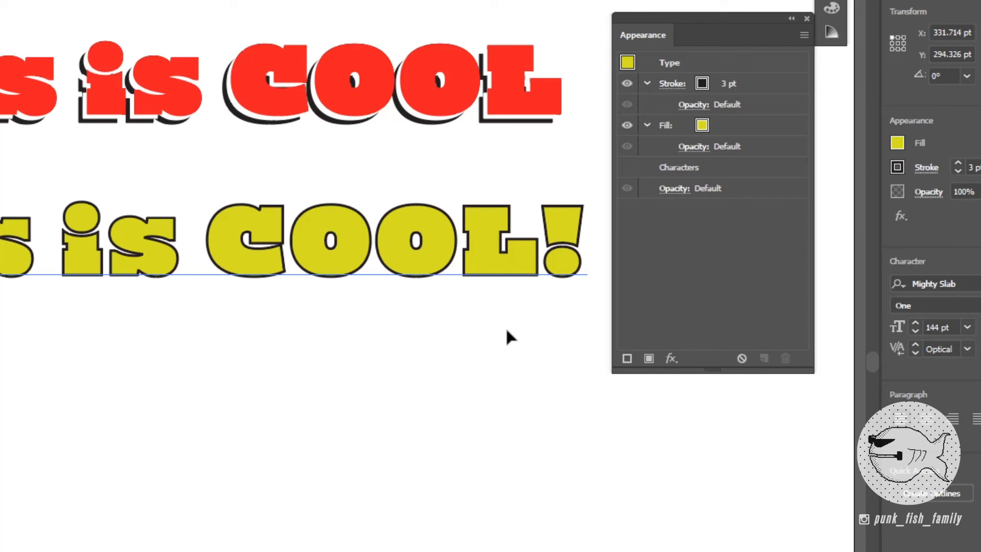
left_click(461, 253)
left_click(774, 81)
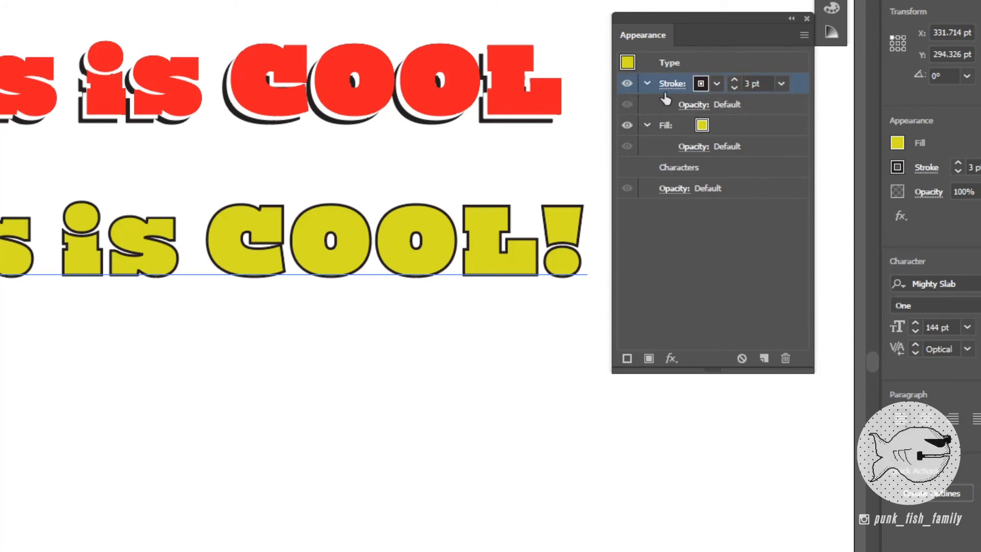
left_click(671, 358)
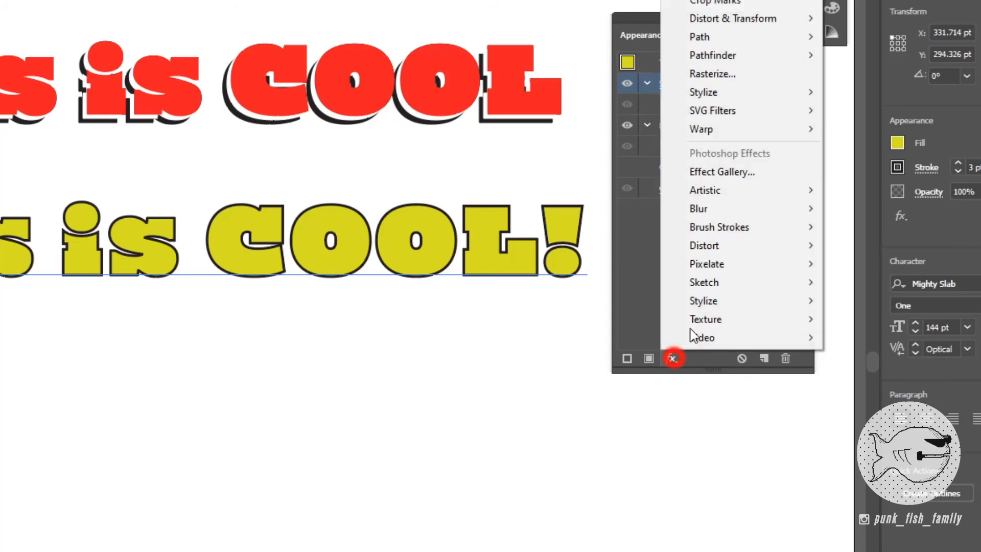
mouse_move(744, 25)
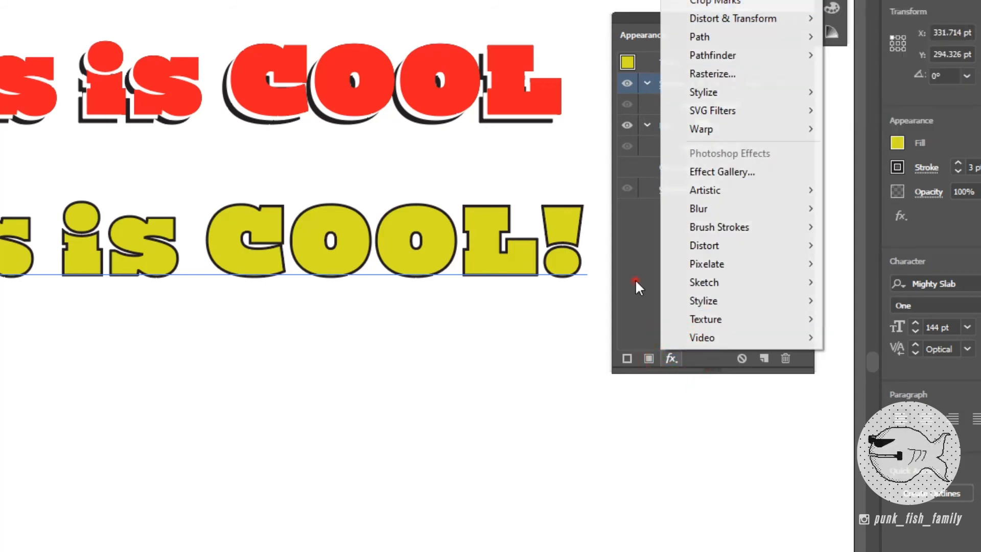
left_click(636, 279)
- Start a Transform effect on the black stroke with 4 pt horizontal and -4 pt vertical move, 0.25° rotation and preview on
left_click(762, 83)
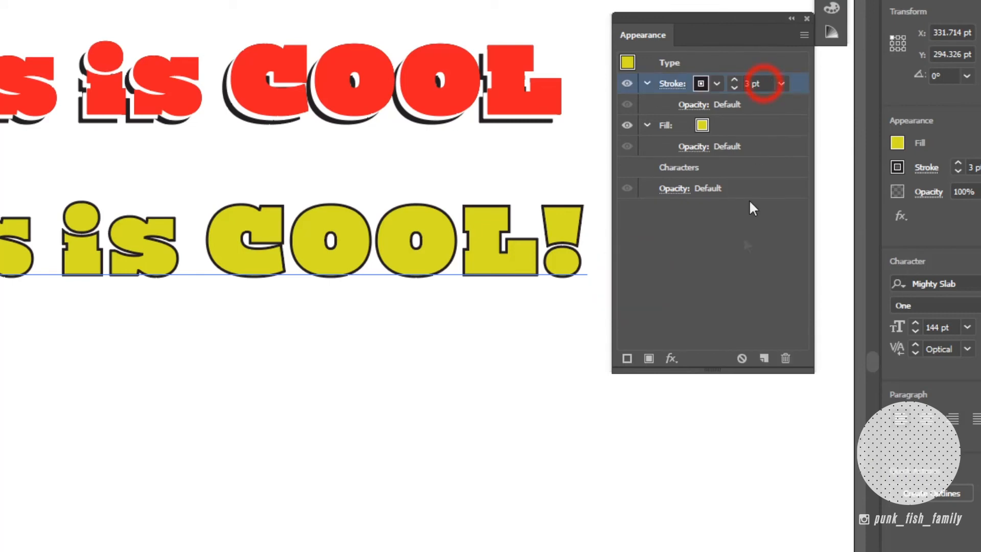
left_click(674, 362)
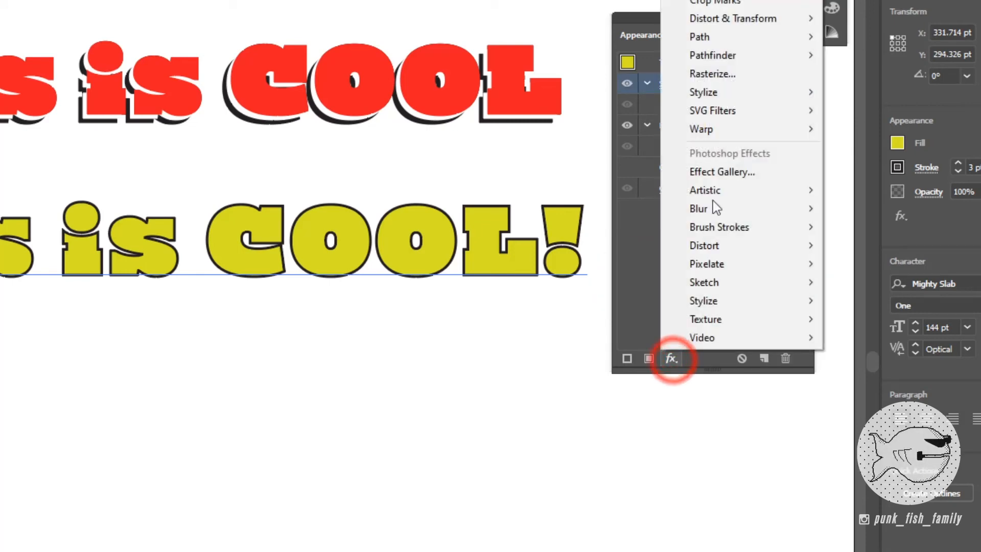
mouse_move(731, 21)
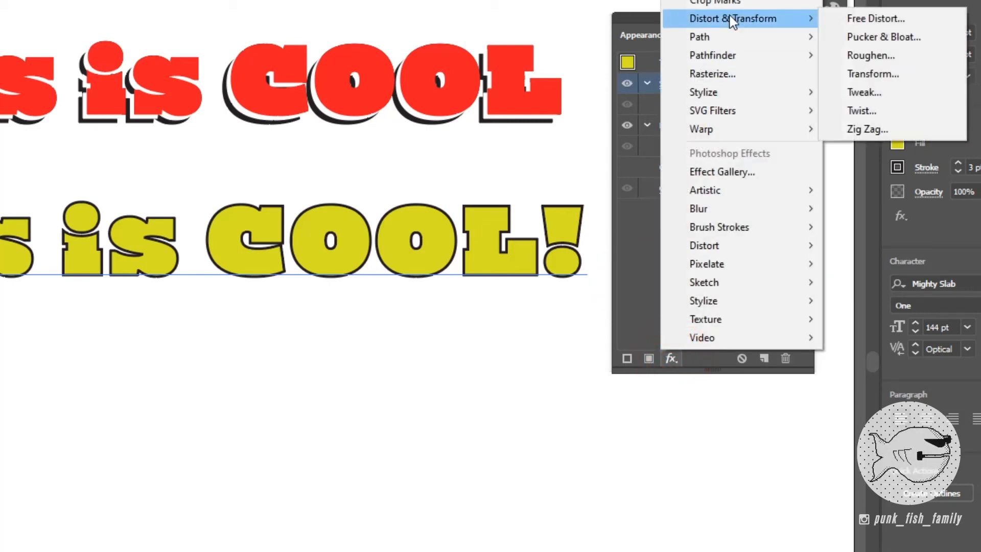
left_click(856, 81)
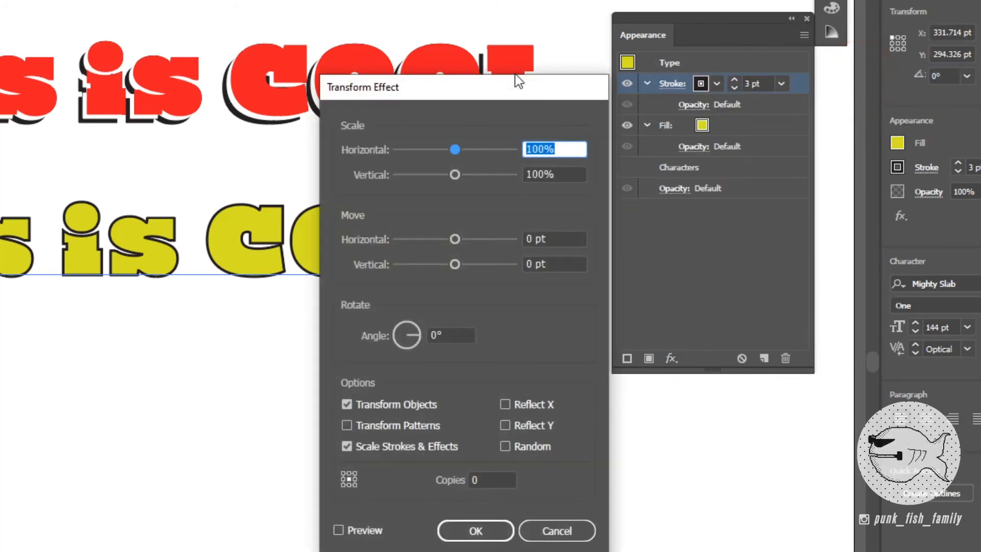
left_click_drag(498, 100, 689, 108)
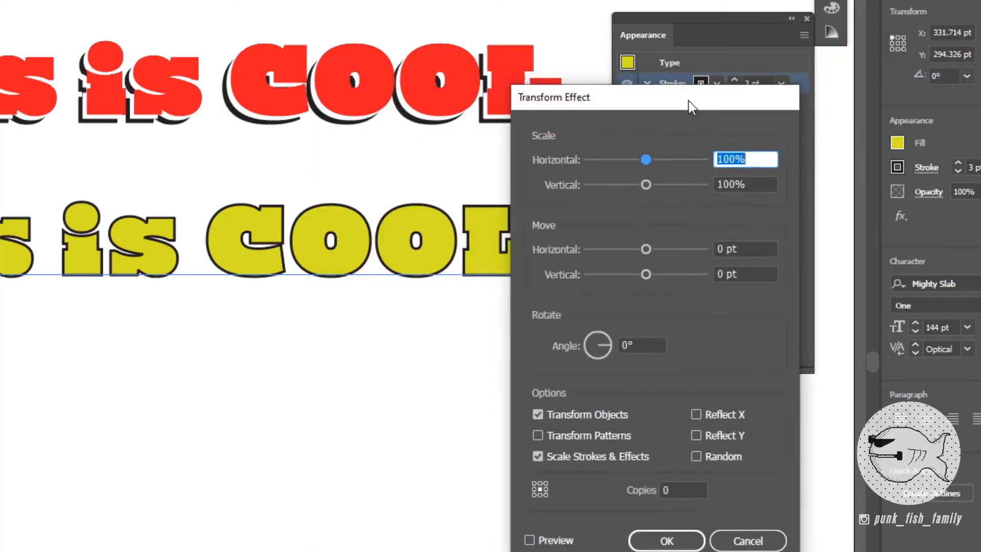
double_click(743, 249)
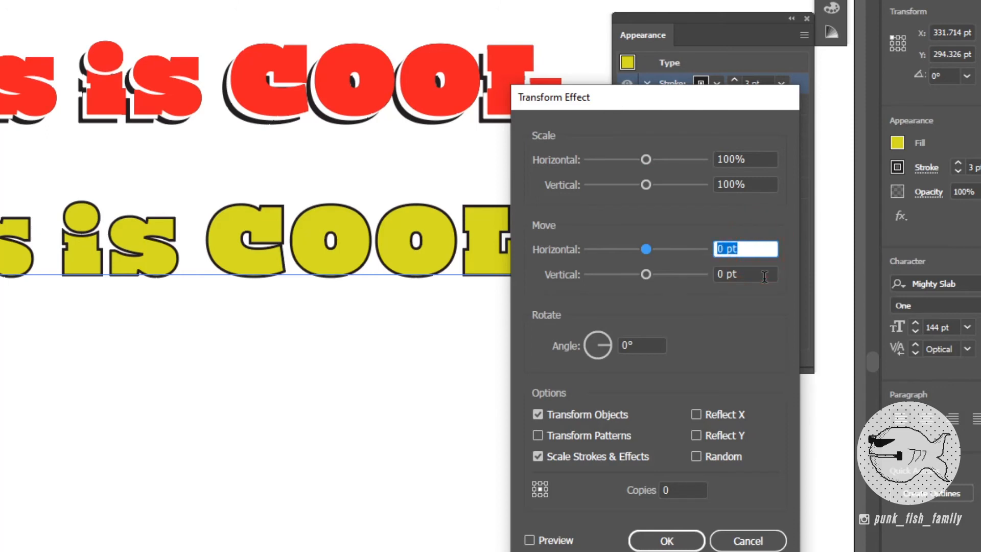
type("4")
key("Tab")
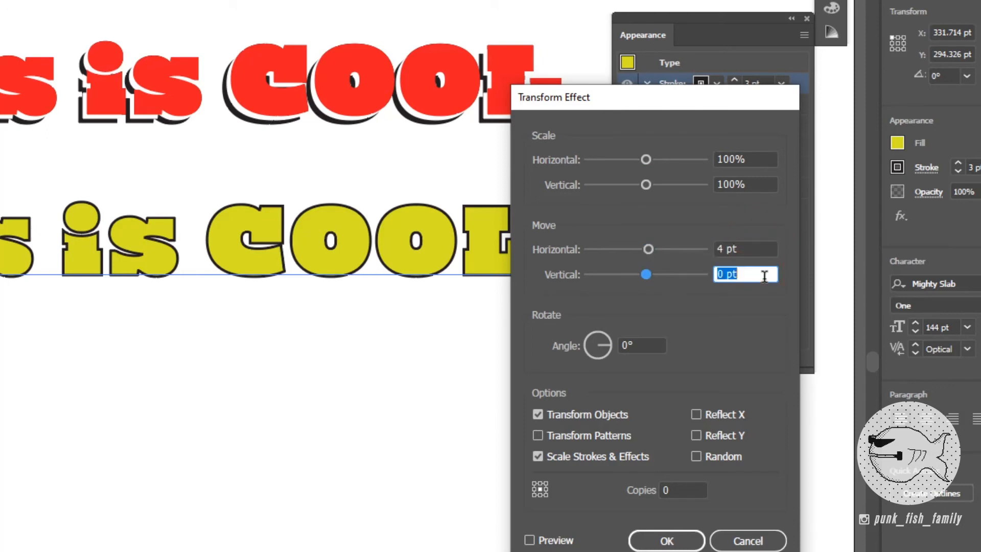
type("-4")
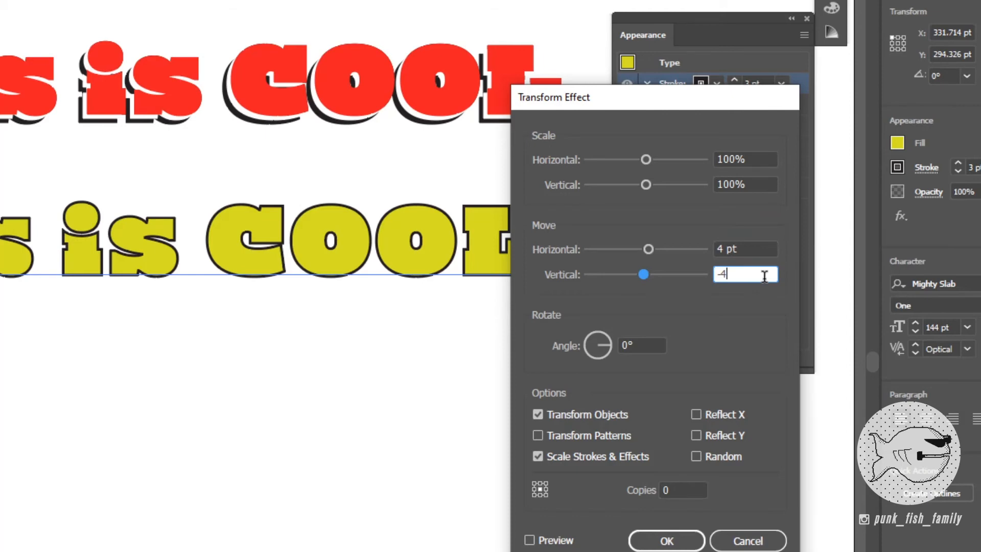
key("Tab")
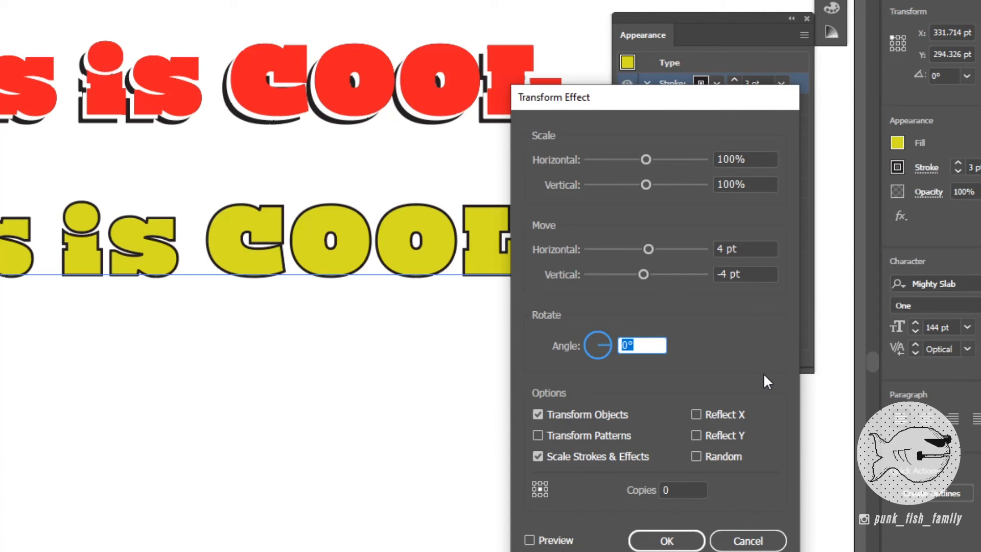
type(".25")
left_click(529, 540)
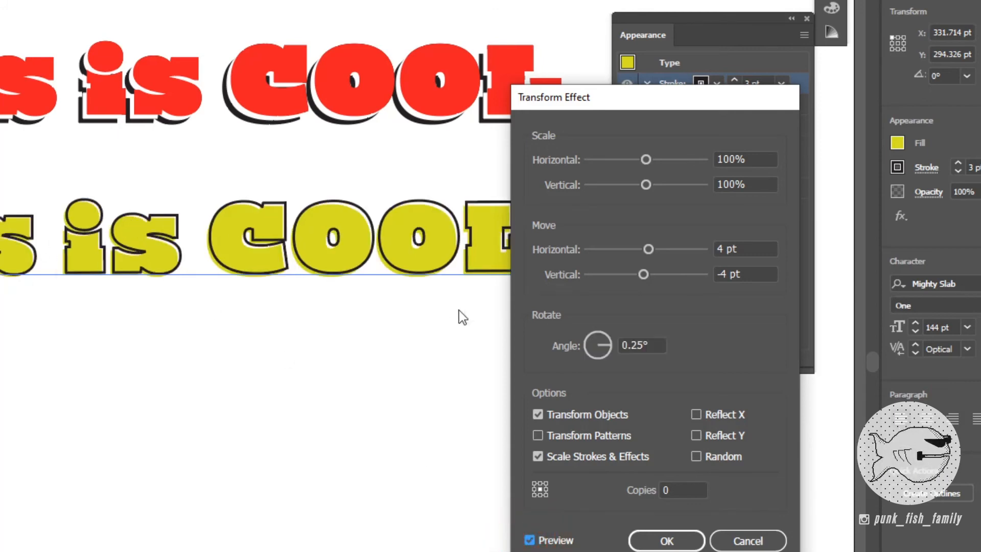
- Set the Transform effect's rotation angle to 0.125° and apply the effect to the stroke
left_click(636, 343)
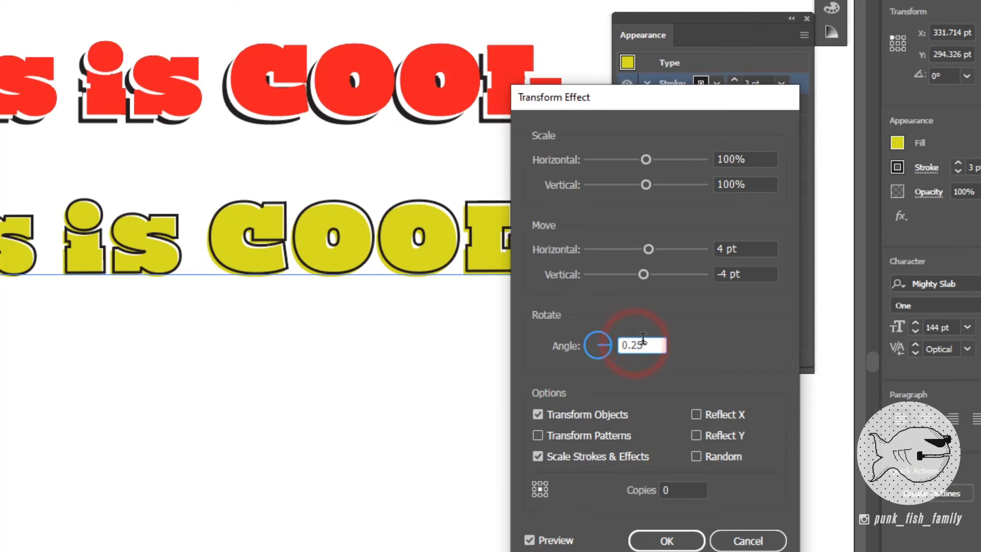
key("Left")
type("1")
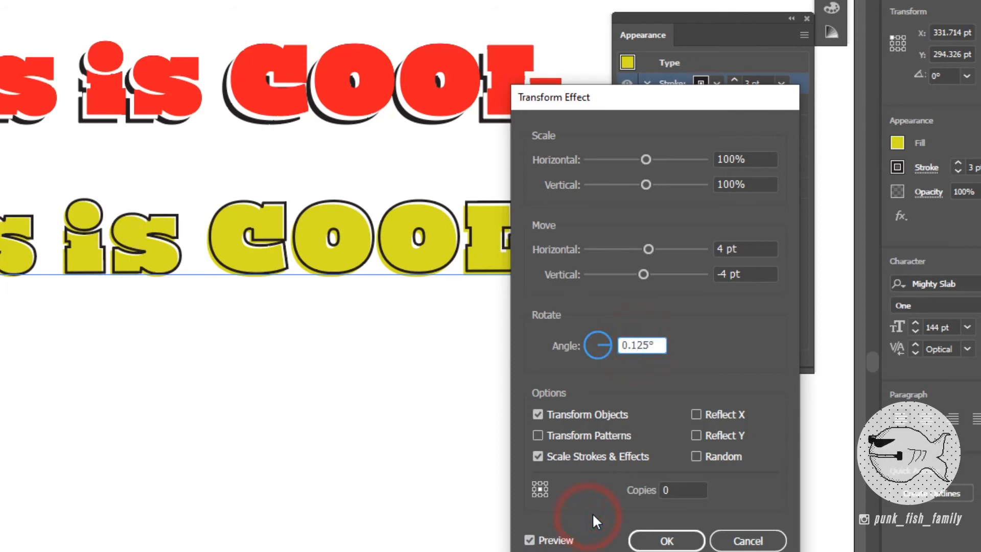
left_click(560, 488)
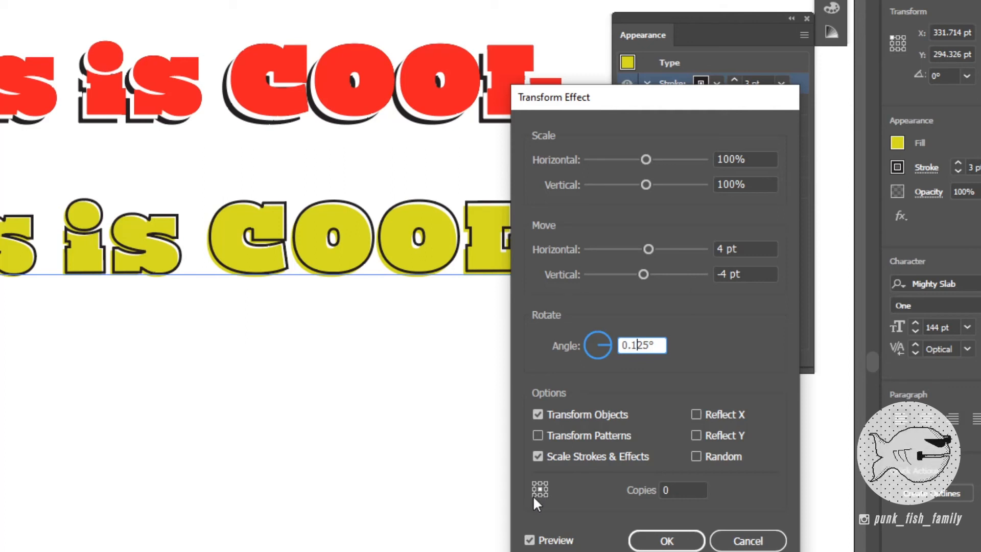
left_click(690, 541)
left_click(724, 287)
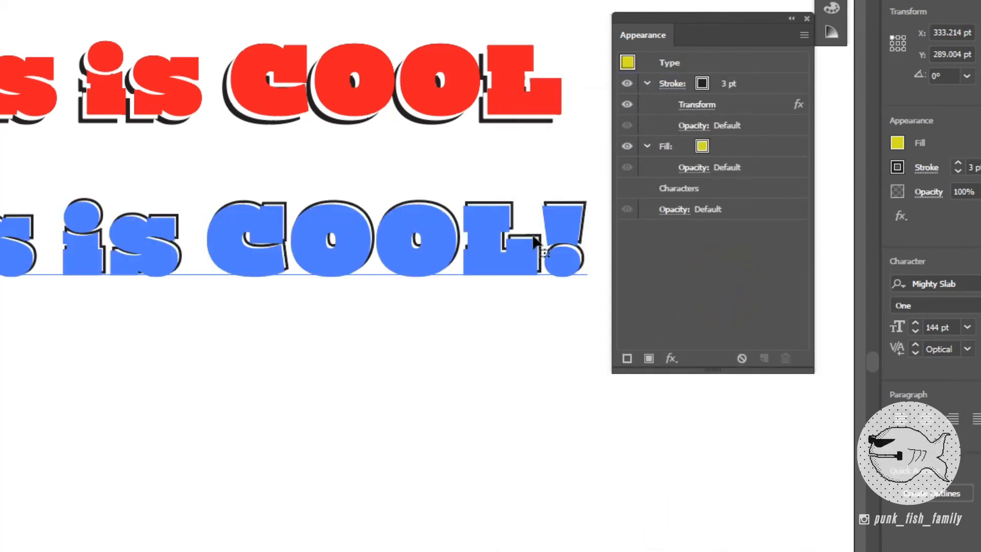
- Toggle the visibility of the stroke's Transform effect off and on to compare the lettering with and without the offset
left_click(519, 250)
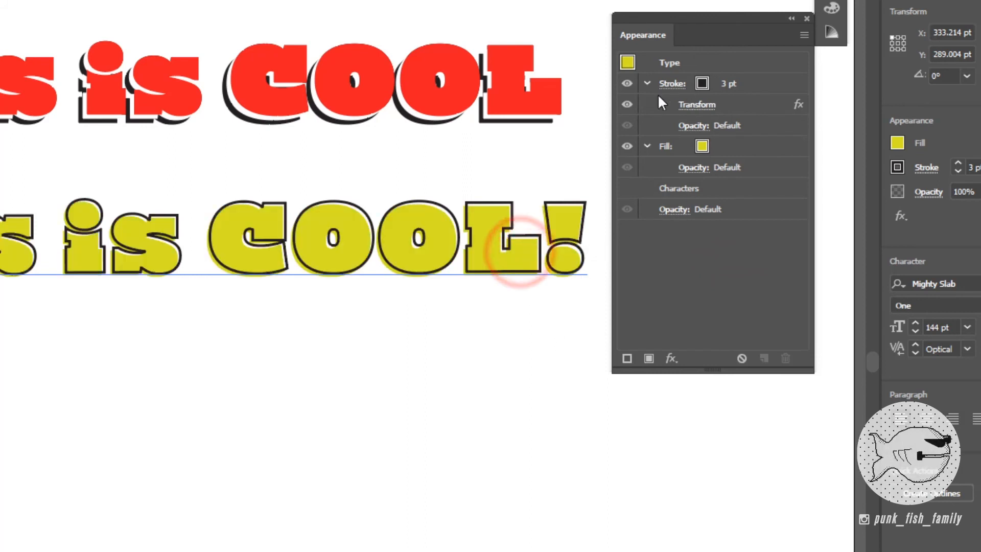
left_click(627, 105)
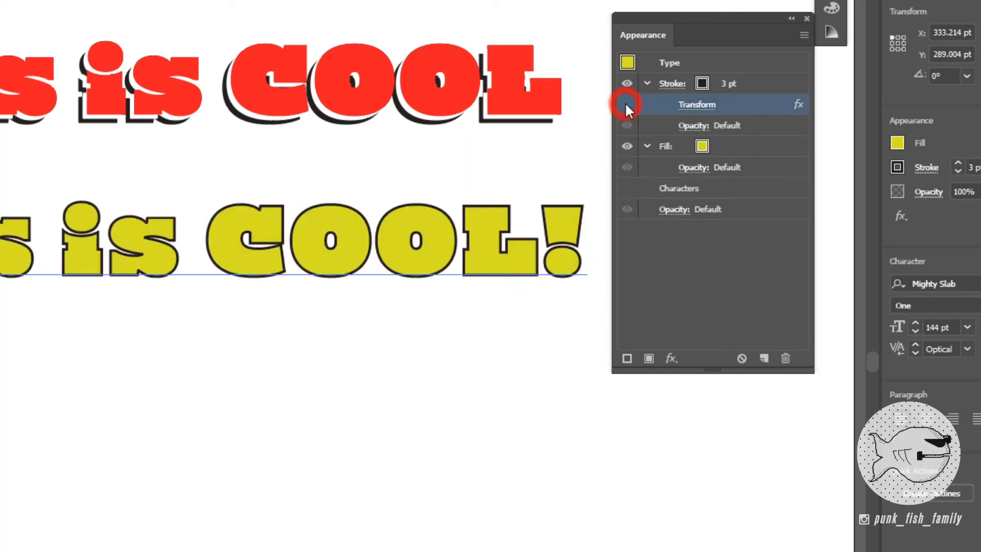
left_click(627, 105)
left_click(627, 104)
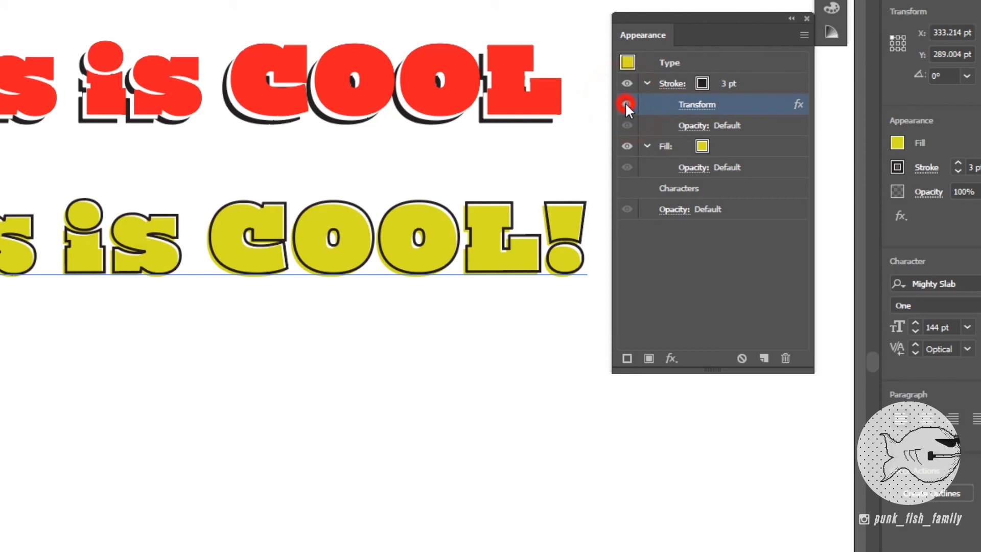
left_click(626, 104)
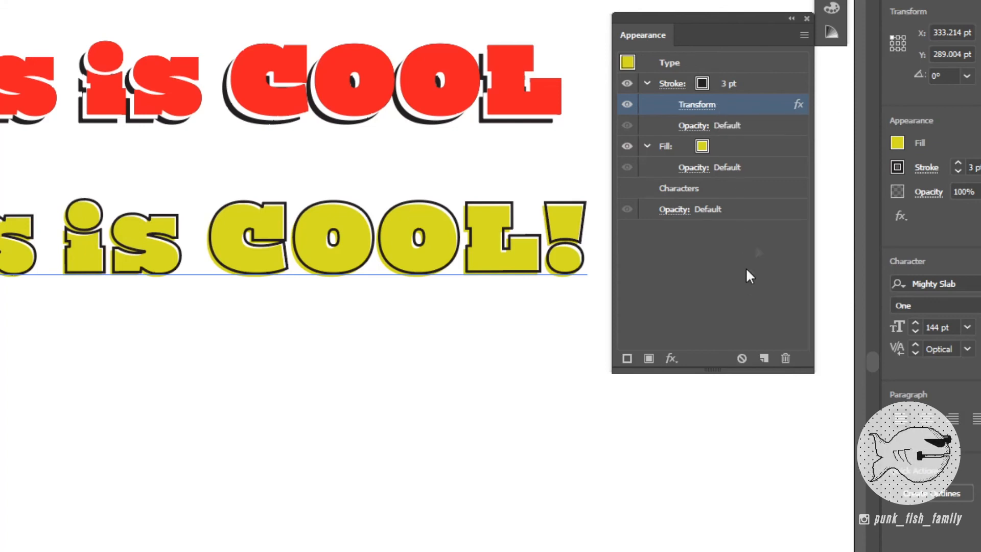
- Start a Roughen effect on the yellow-green fill with preview on, keeping the lettering uncovered by the dialog
left_click(744, 145)
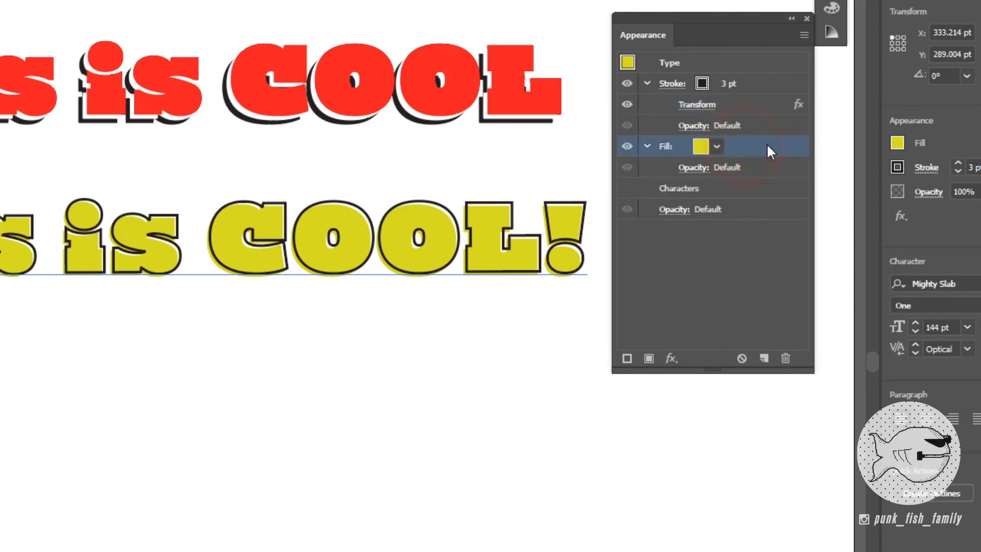
left_click(672, 358)
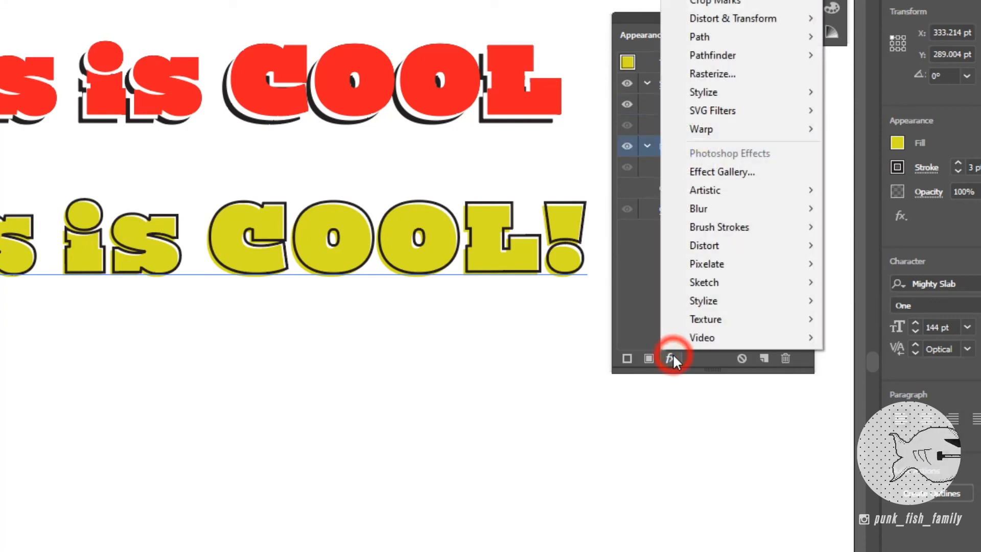
mouse_move(728, 18)
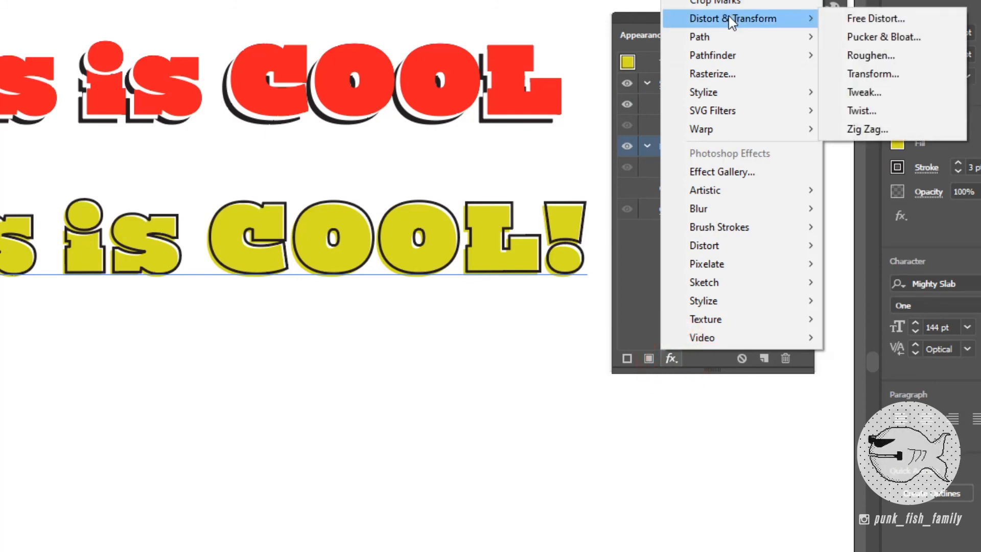
left_click(874, 57)
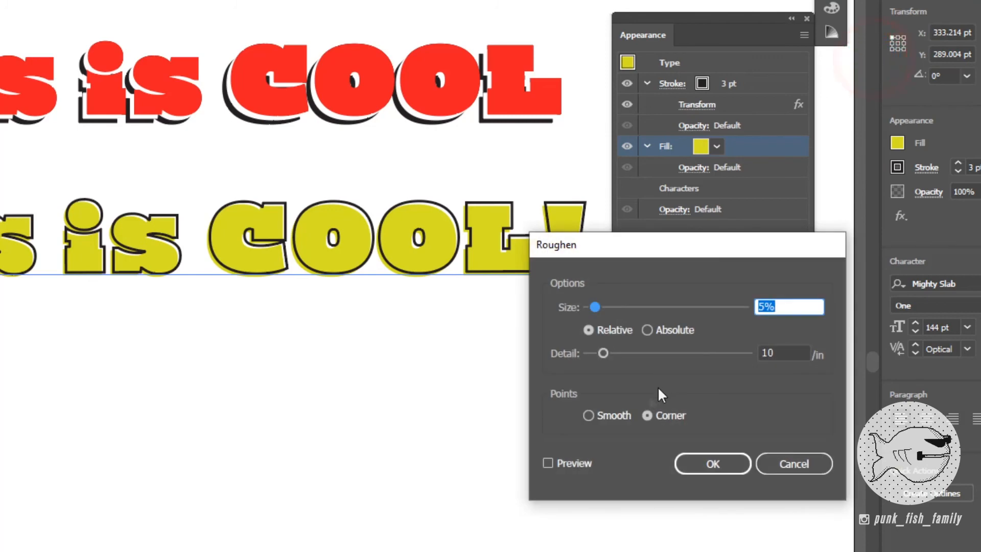
left_click(545, 458)
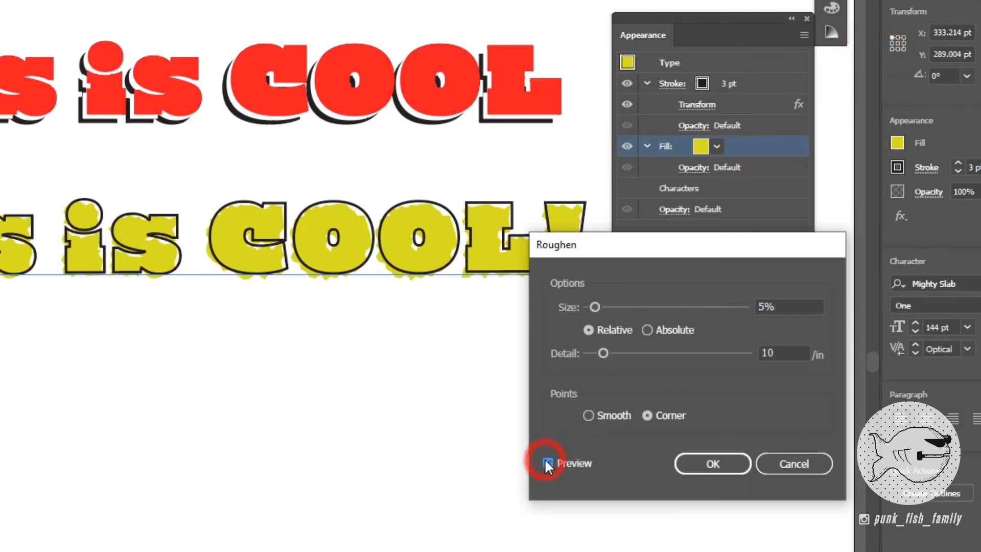
left_click_drag(648, 244, 628, 289)
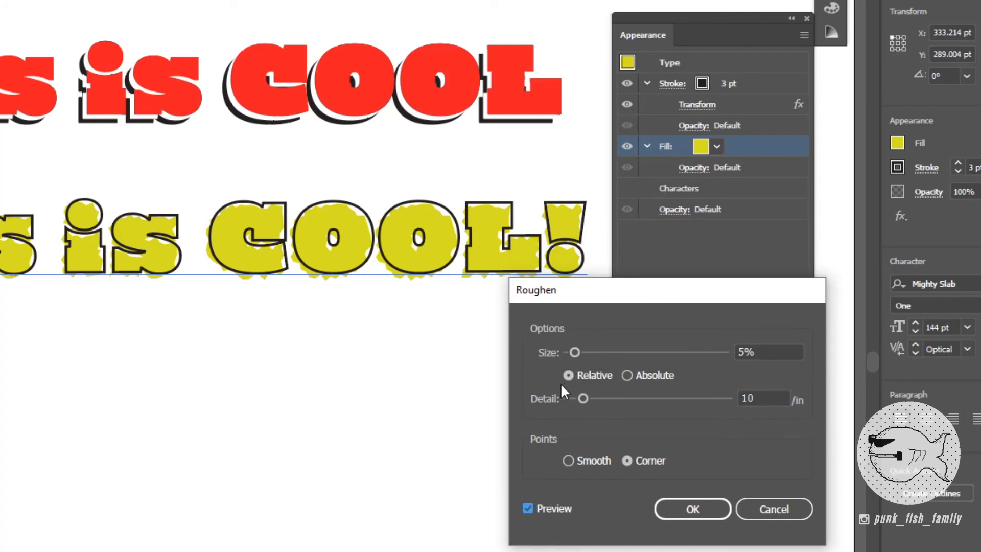
- Set the Roughen effect to 5% relative size, 0/in detail and smooth points, and apply it to the yellow-green fill
left_click(660, 401)
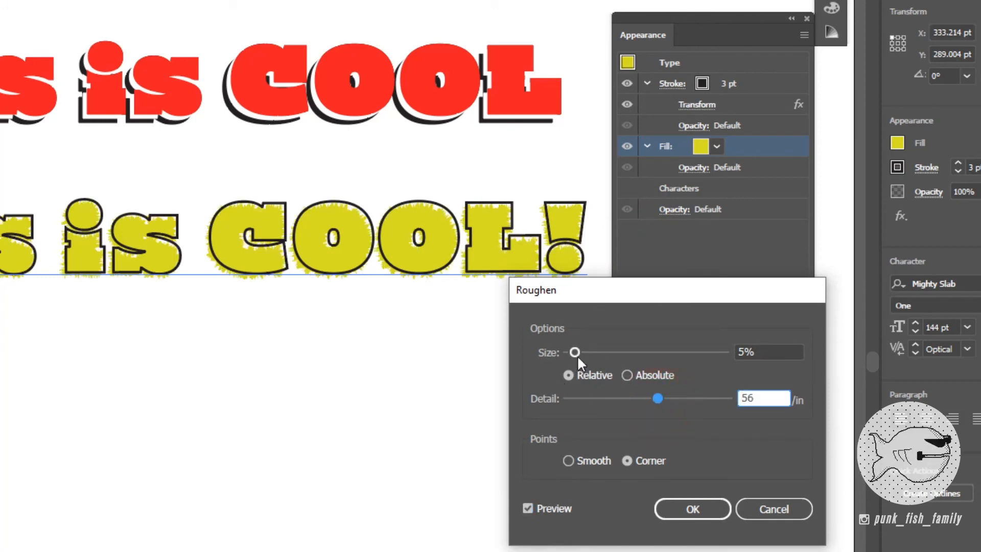
mouse_move(576, 353)
left_mouse_down()
mouse_move(640, 351)
mouse_move(591, 351)
left_mouse_up()
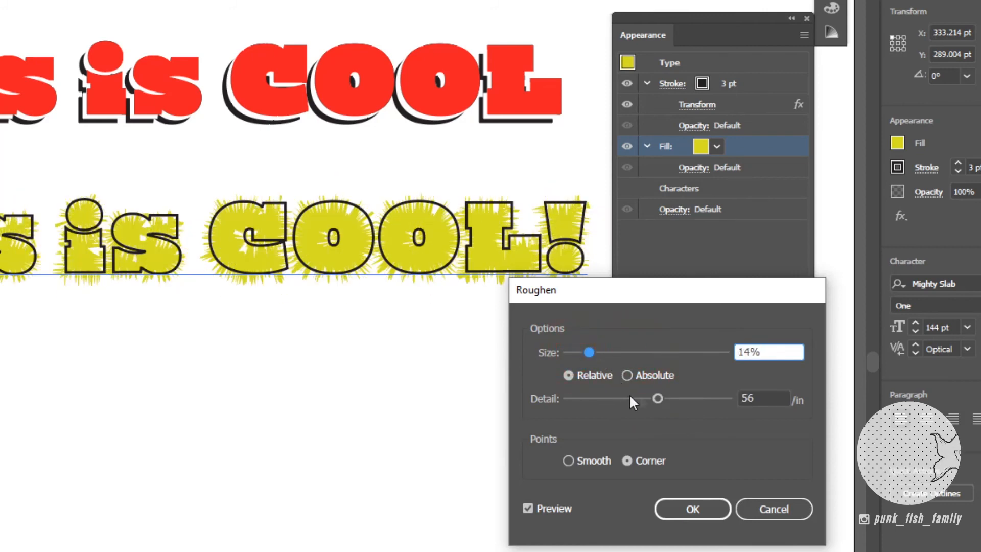
left_click_drag(661, 396, 564, 395)
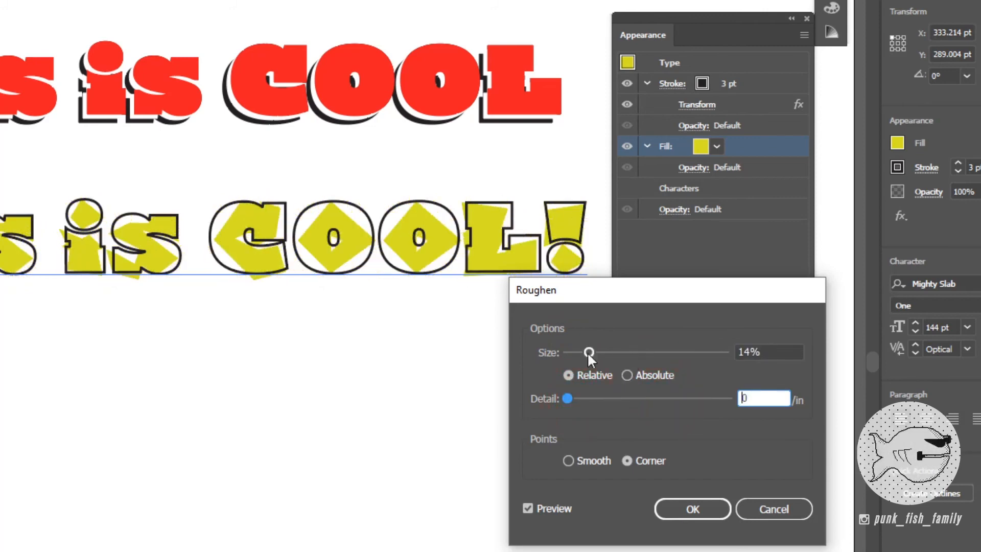
left_click_drag(587, 351, 577, 348)
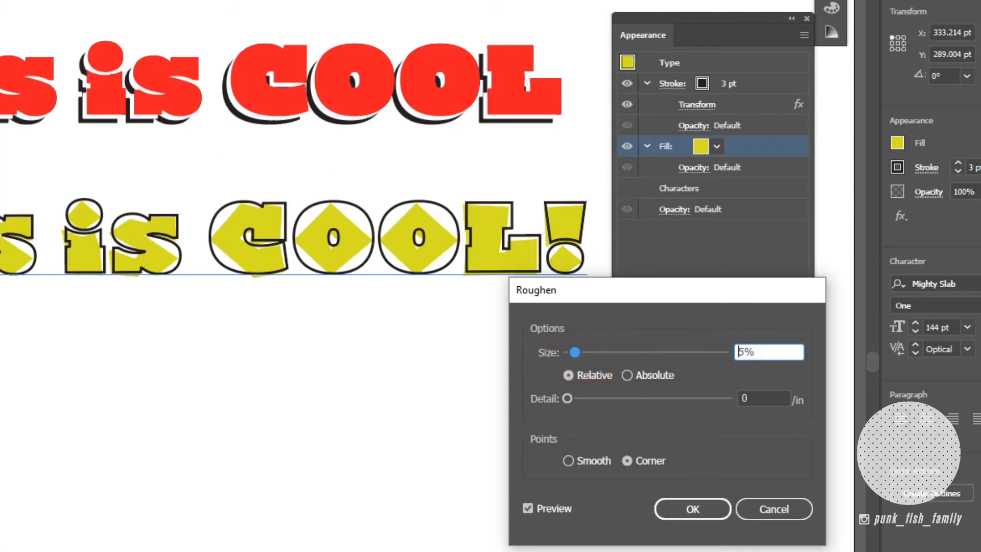
left_click(569, 460)
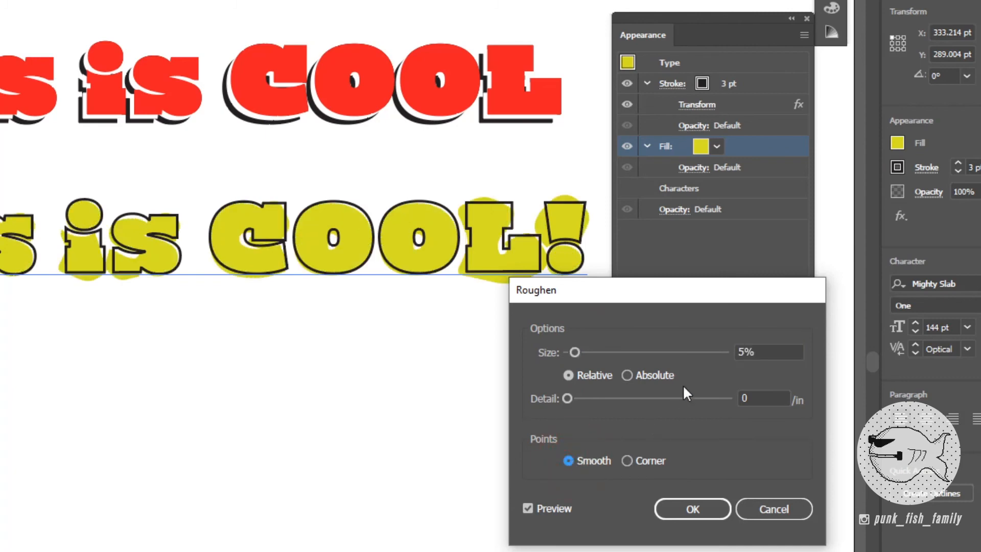
left_click(683, 510)
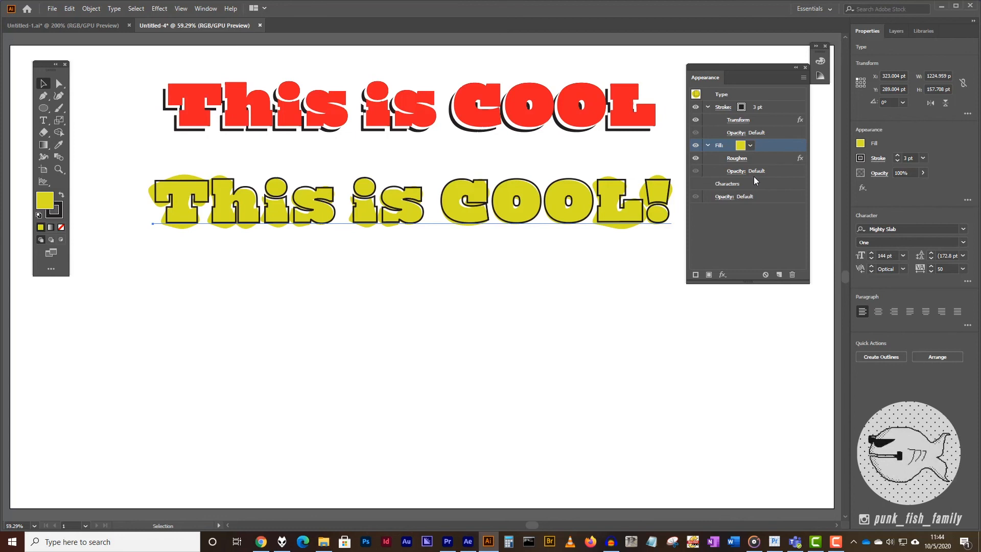
- Replace the text "This is COOL!" with "Appearances" on one line and "are amazing!" on a second line
left_click(43, 120)
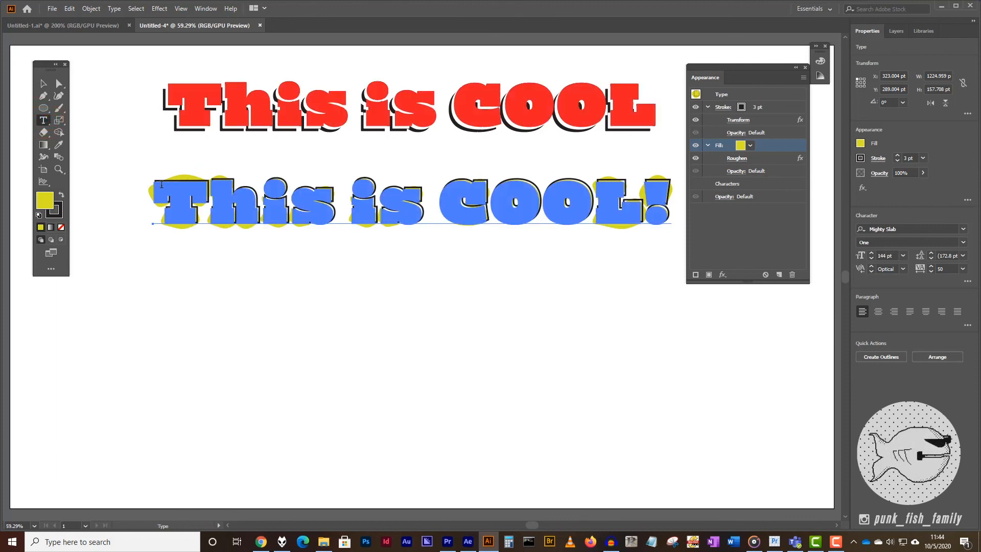
triple_click(157, 189)
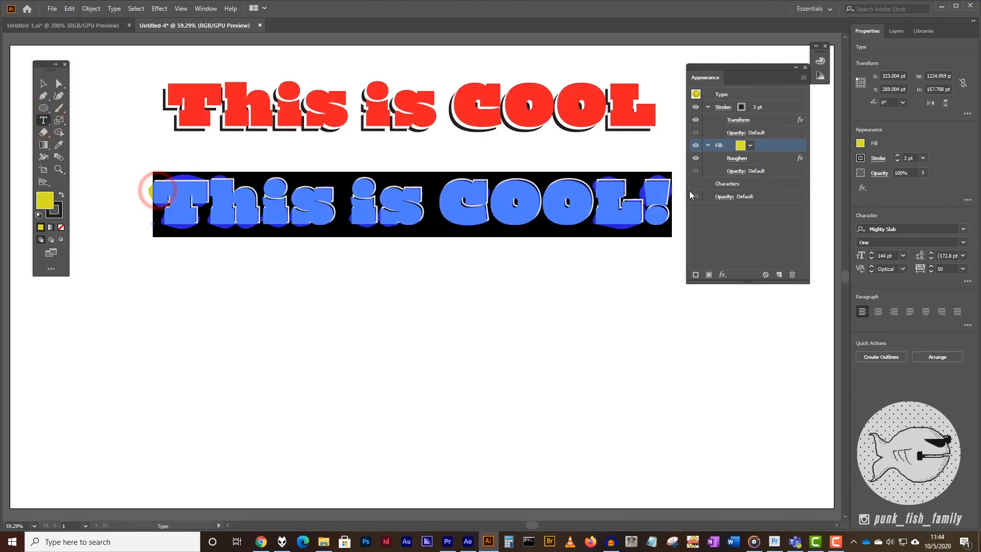
type("Appea")
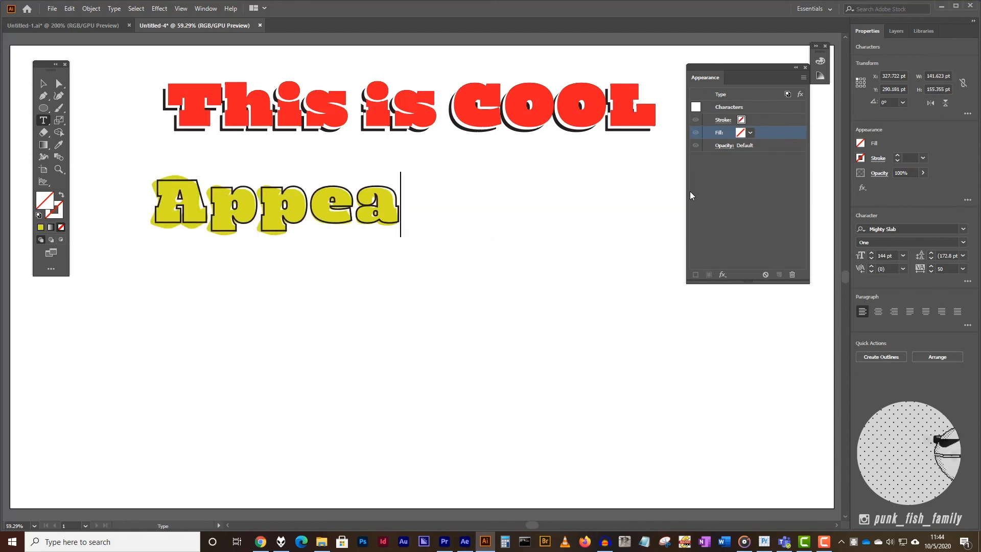
type("rances")
key("Return")
type("are apa")
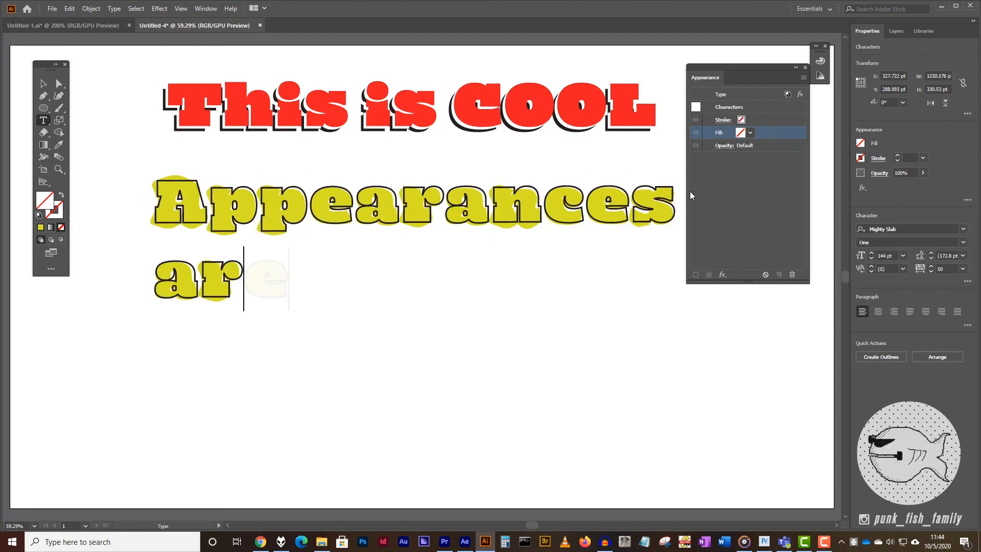
key("BackSpace")
key("BackSpace")
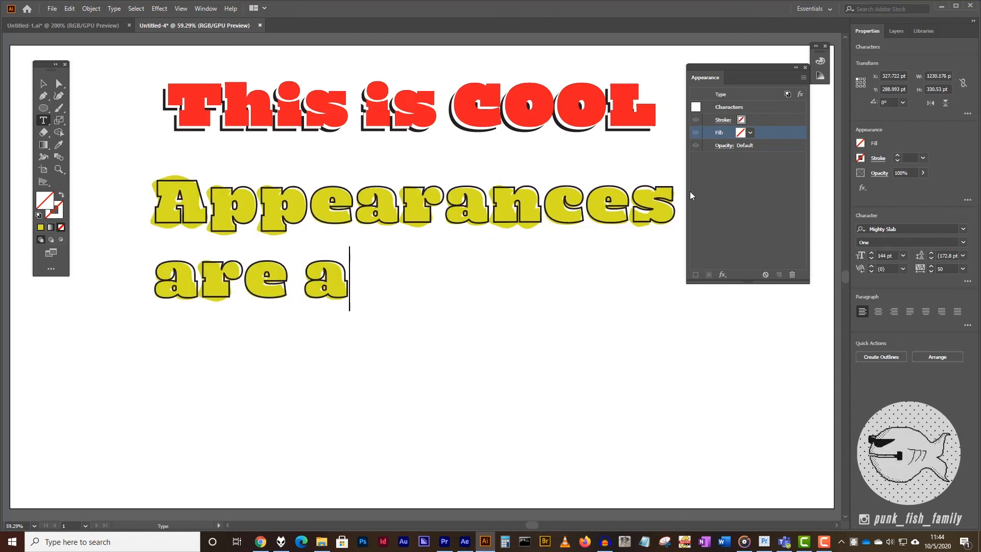
type("mazing!")
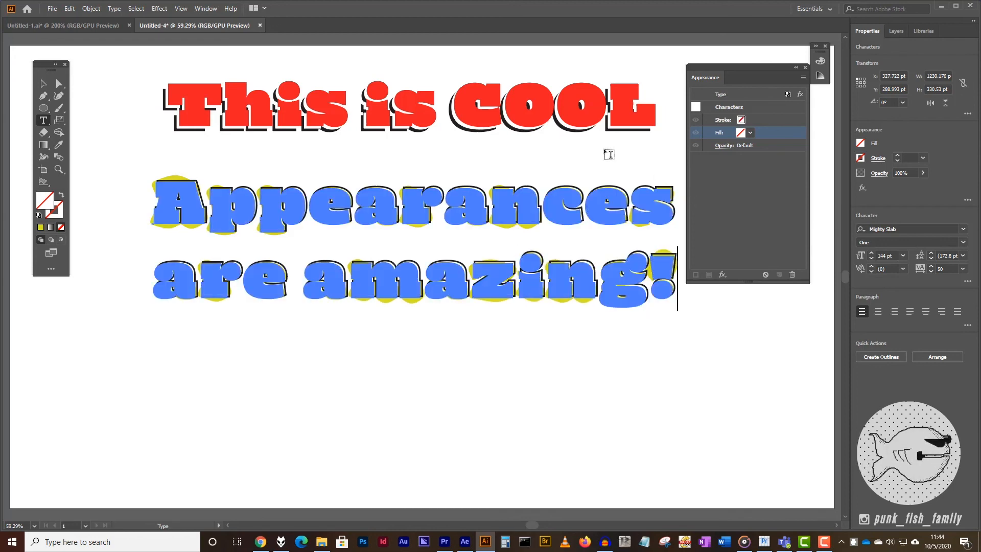
- Move the two-line text up and left to about X 281 pt, Y 254 pt, and deselect it
left_click(44, 82)
left_click_drag(463, 211, 441, 195)
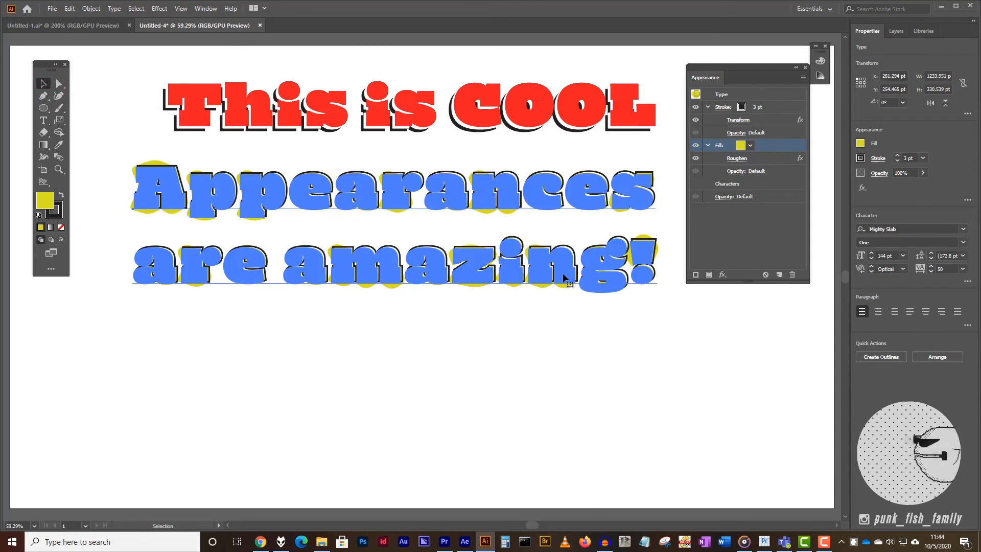
left_click(606, 371)
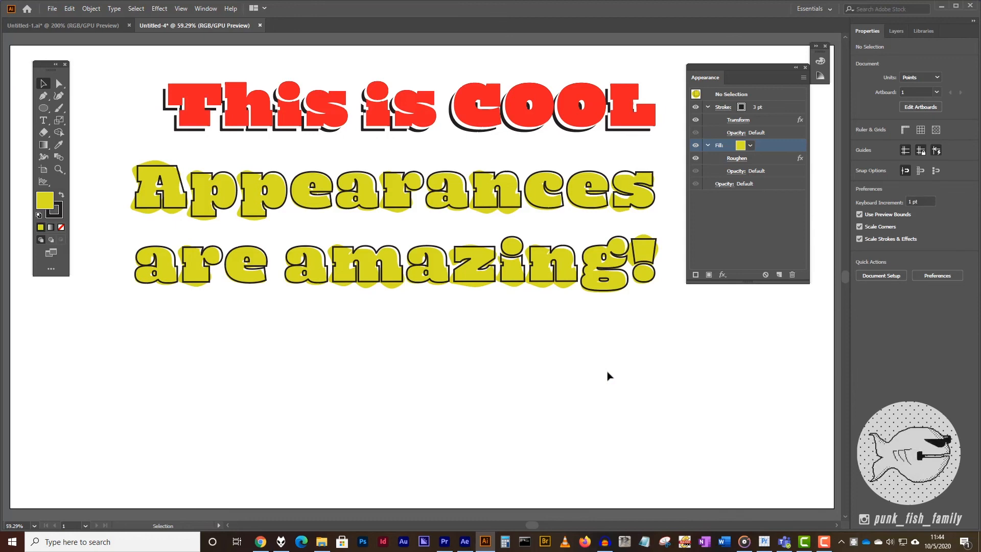
- Display the Graphic Styles and save the appearance of the "Appearances are amazing!" text as a new graphic style
left_click(204, 9)
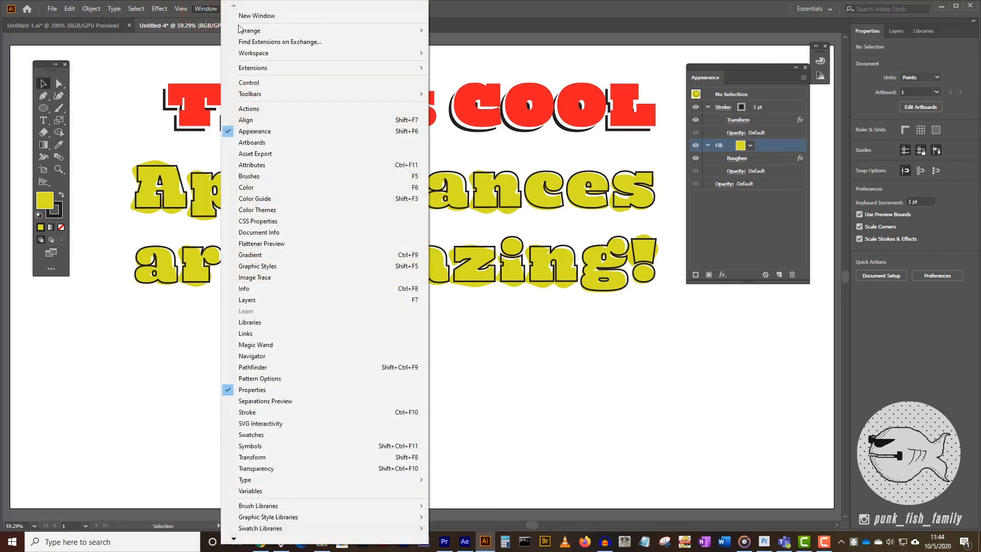
left_click(298, 267)
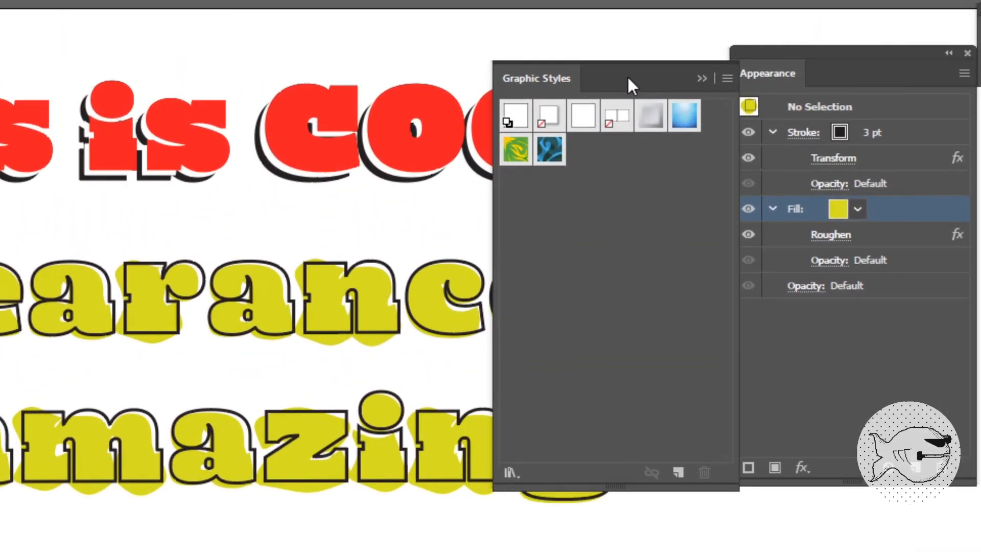
left_click(95, 301)
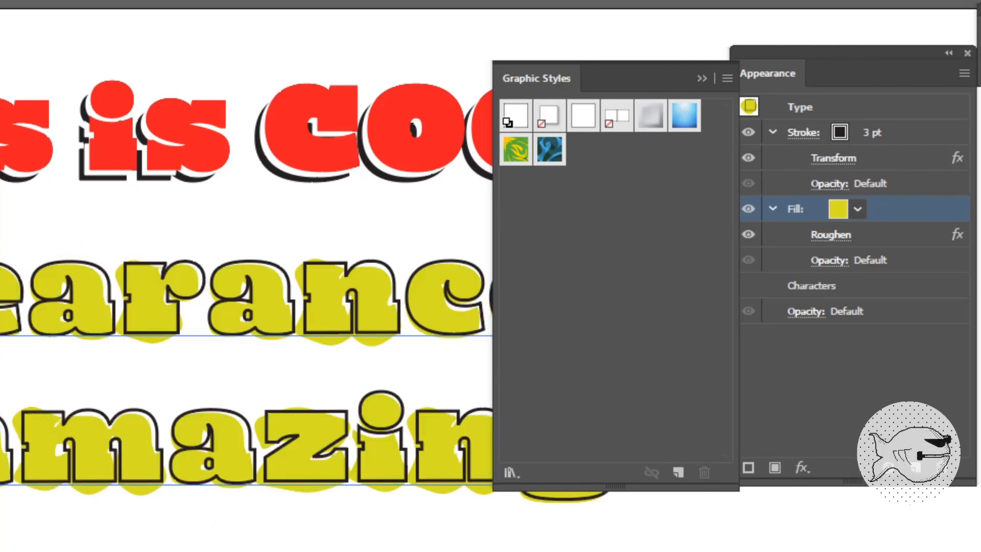
left_click(678, 472)
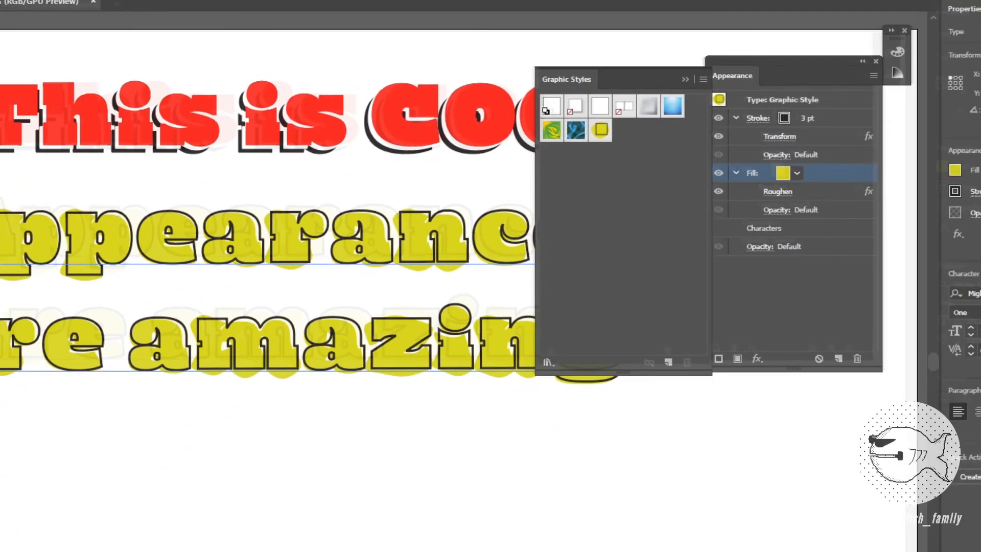
- Draw a closed, irregular ten-point shape with the Pen tool below the text, about 572 pt wide and 335 pt high
left_click(43, 107)
left_click(44, 95)
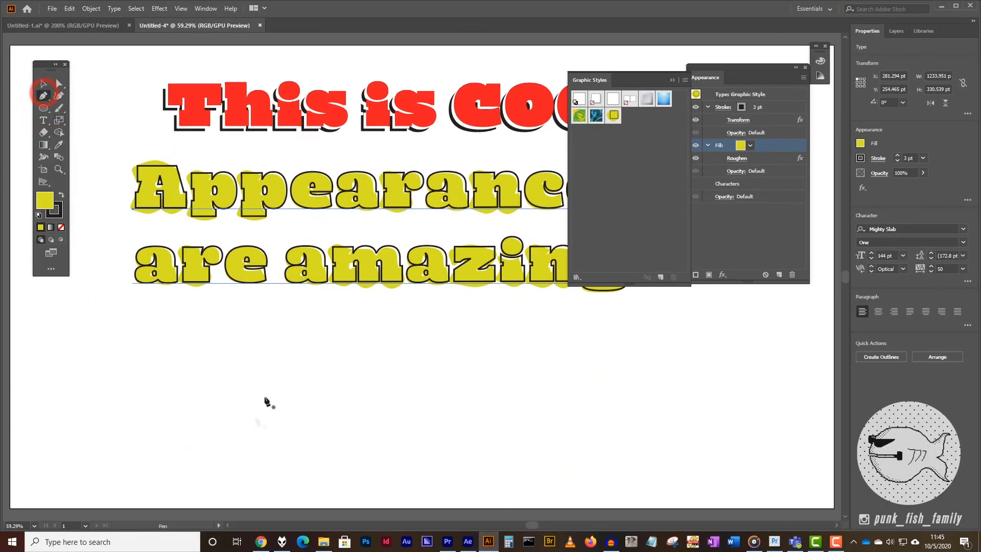
left_click(206, 406)
left_click(248, 328)
left_click(325, 392)
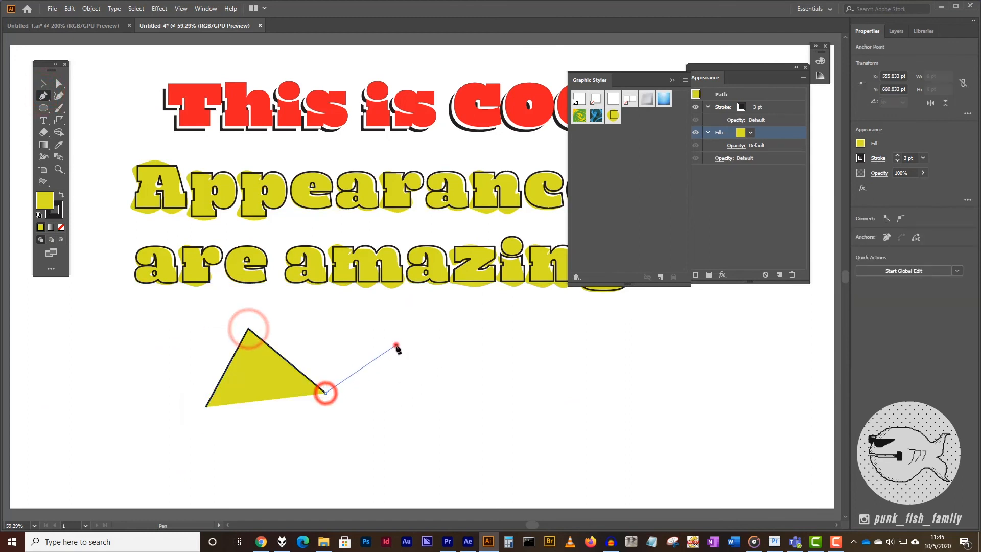
left_click(395, 345)
left_click(446, 396)
left_click(422, 455)
left_click(332, 416)
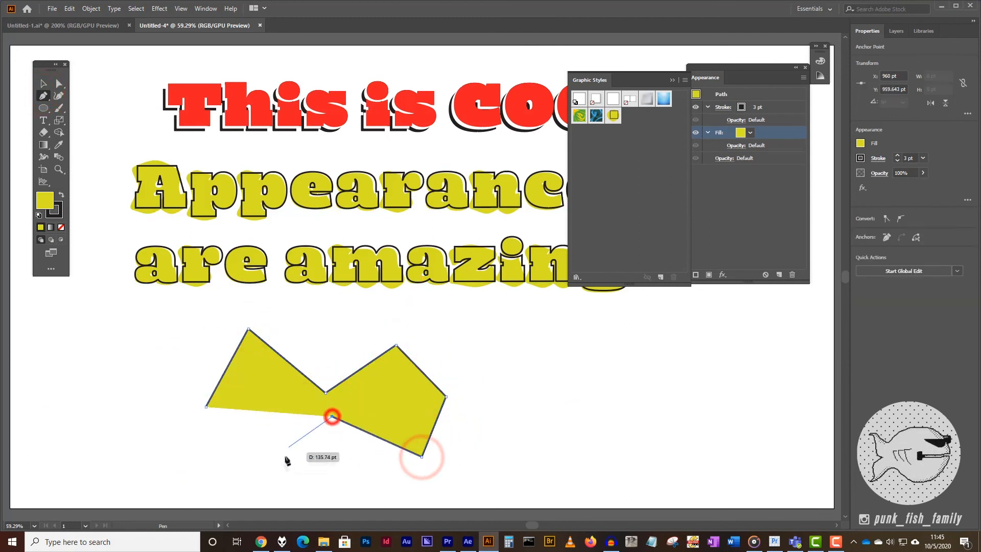
left_click(280, 466)
left_click(271, 386)
left_click(211, 450)
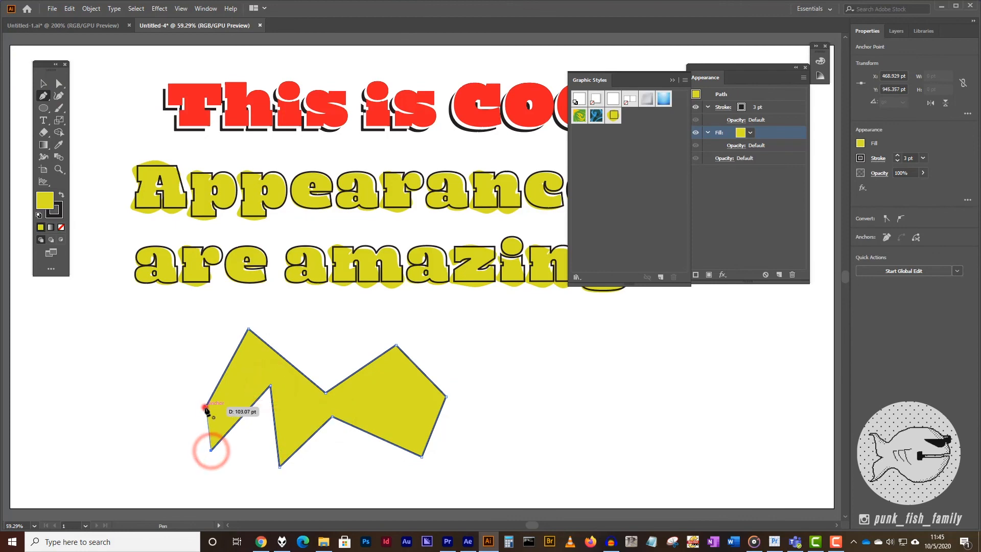
left_click(206, 406)
- Apply the saved yellow-green roughened graphic style to the drawn shape and deselect it
left_click(614, 117)
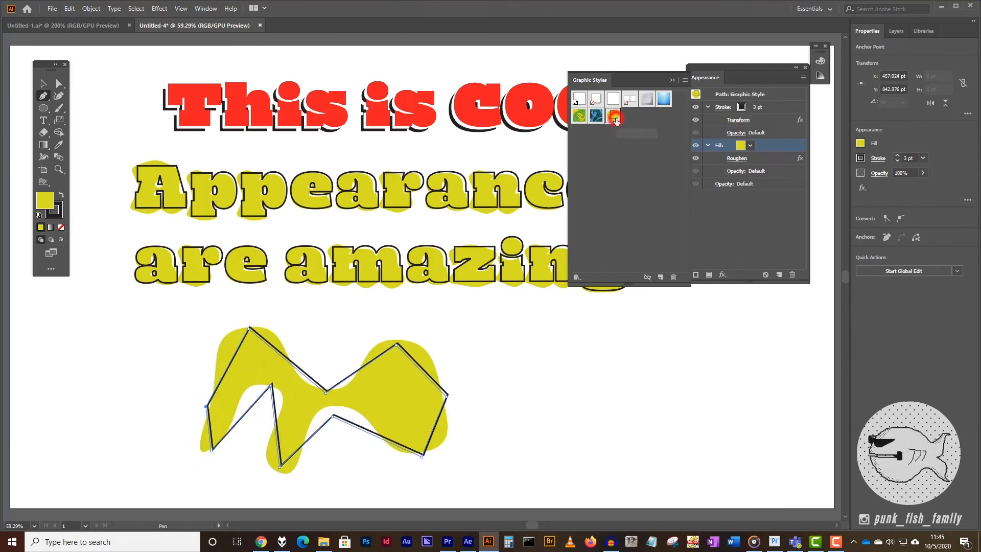
left_click(43, 84)
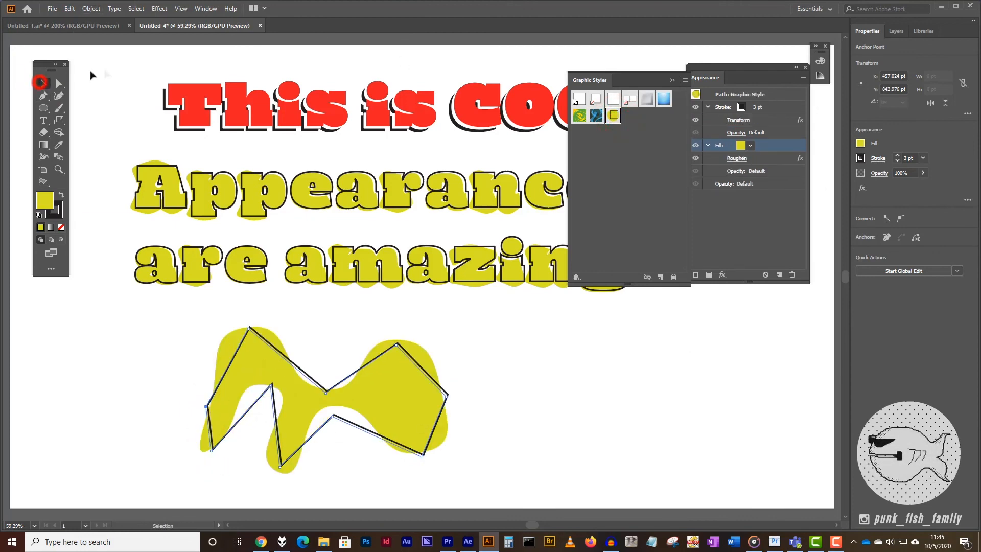
left_click(112, 68)
- Save the appearance of the red "This is COOL" text as a new graphic style
left_click(425, 109)
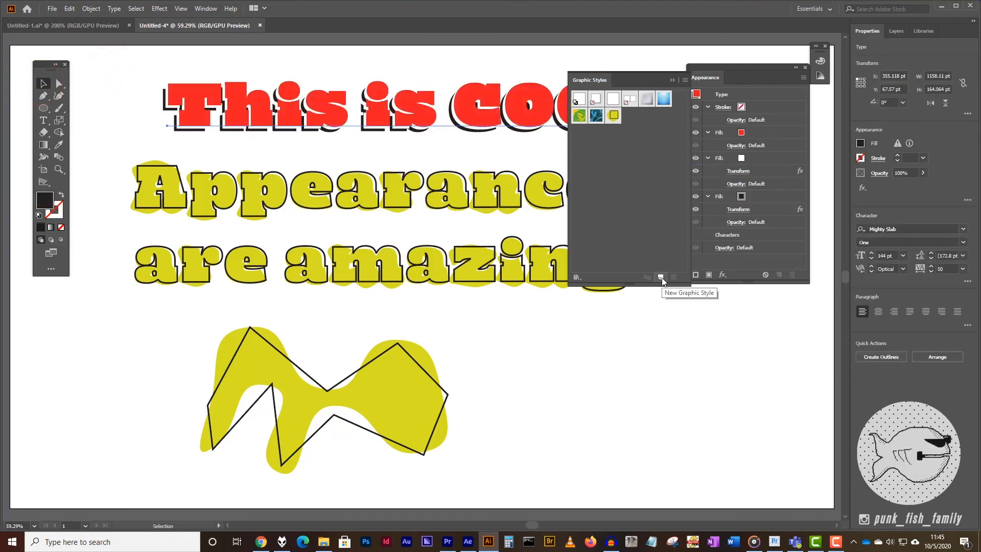
left_click(661, 277)
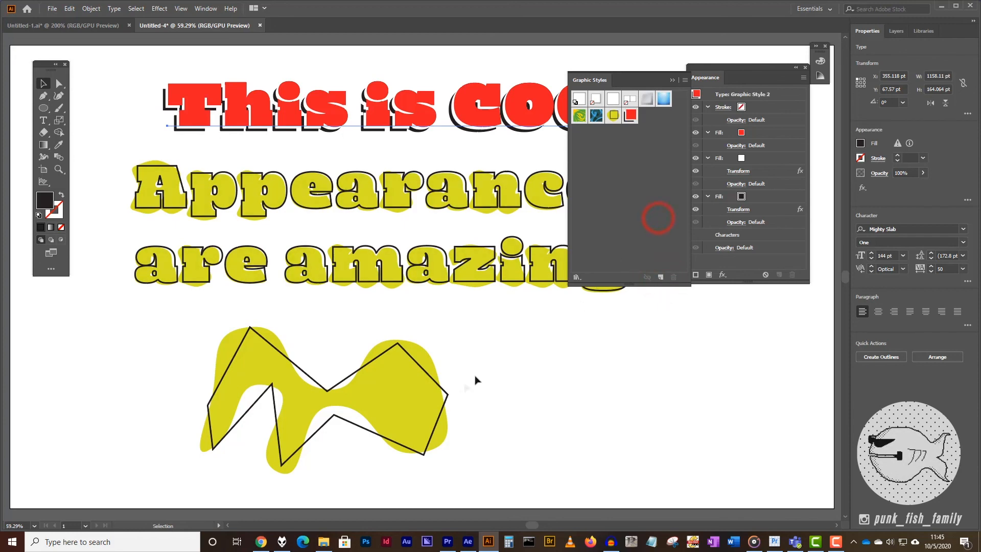
- Apply the saved red graphic style with the offset white and black fills to the drawn shape and deselect it
left_click(428, 395)
left_click(629, 116)
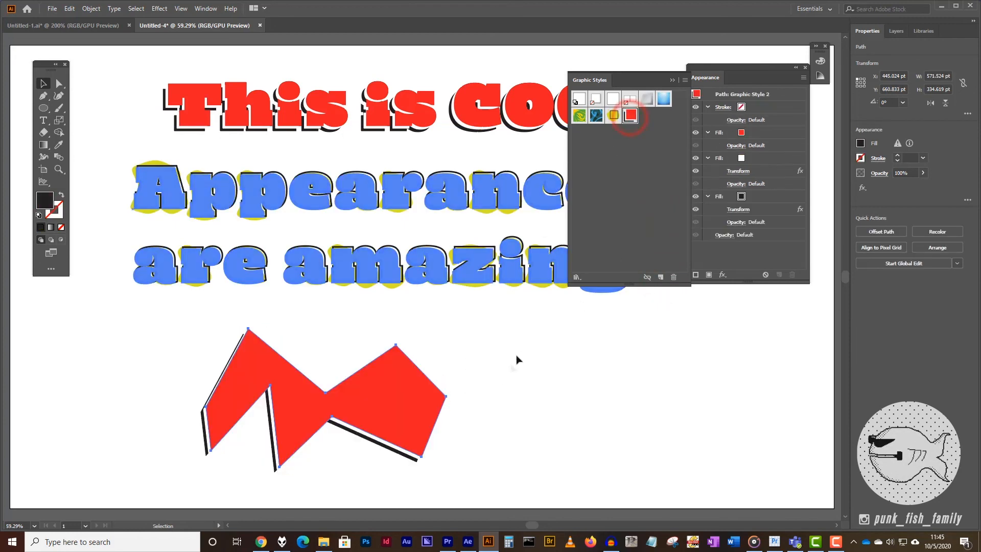
left_click(499, 388)
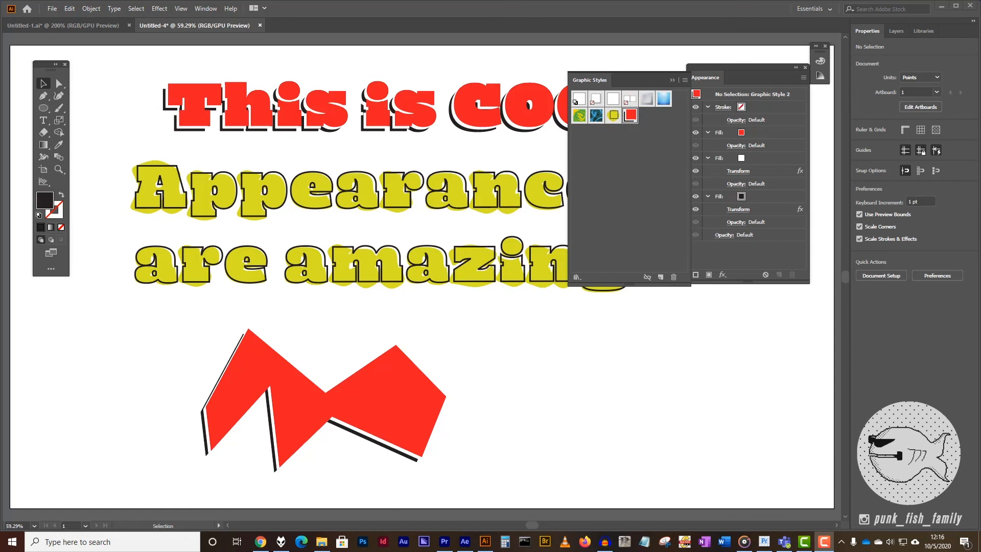